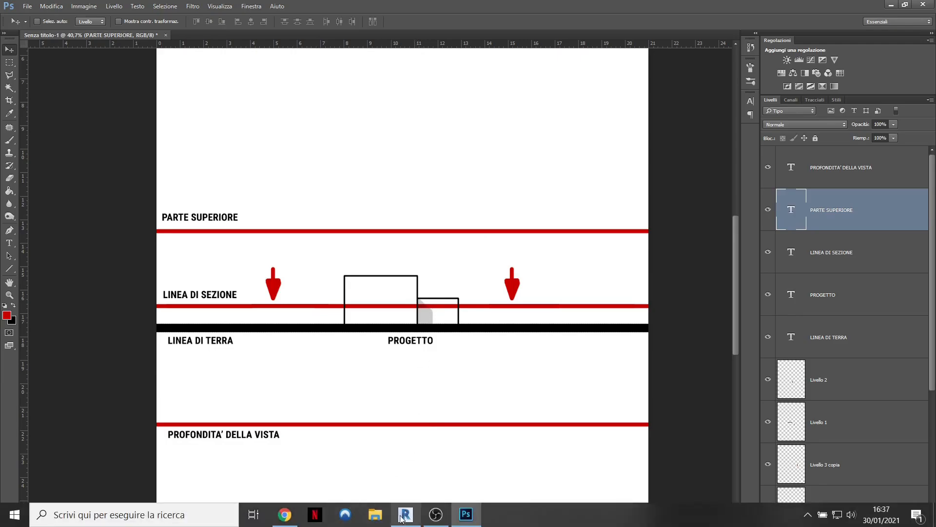
# Switch to Revit and delete the existing wall from the 0 - Piano Terra plan
pyautogui.click(400, 517)
pyautogui.scroll(-6, 339, 284)
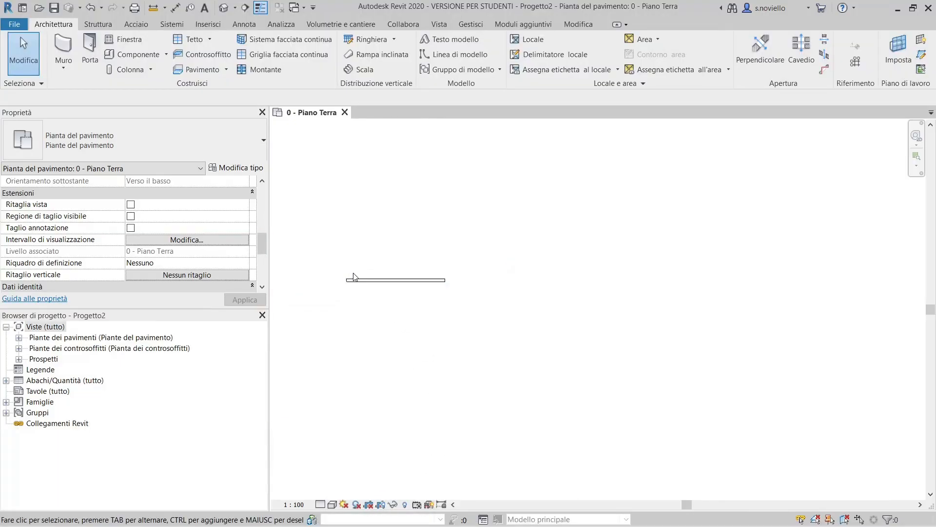
pyautogui.scroll(5, 352, 280)
pyautogui.moveTo(395, 228); pyautogui.dragTo(368, 371)
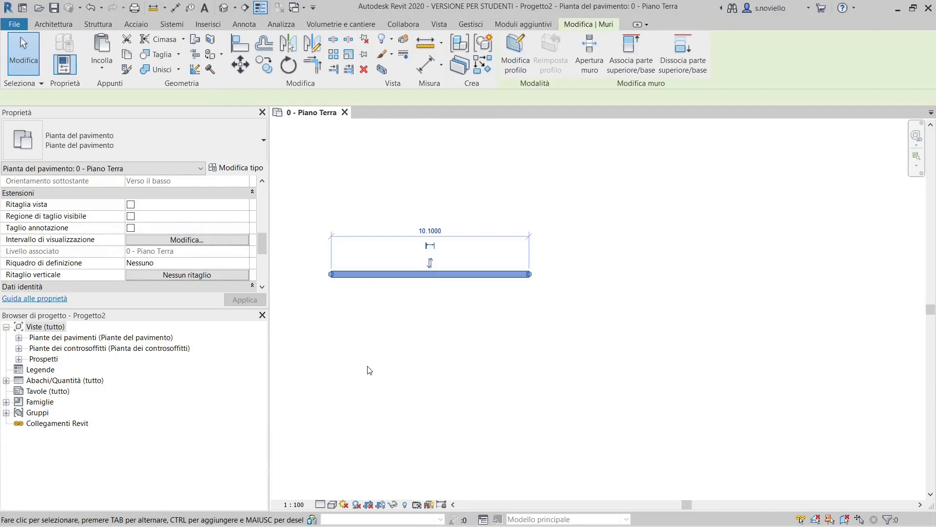
pyautogui.press('Delete')
# Draw a closed rectangular enclosure of Generico - 30 cm walls in the ground-floor plan
pyautogui.click(59, 50)
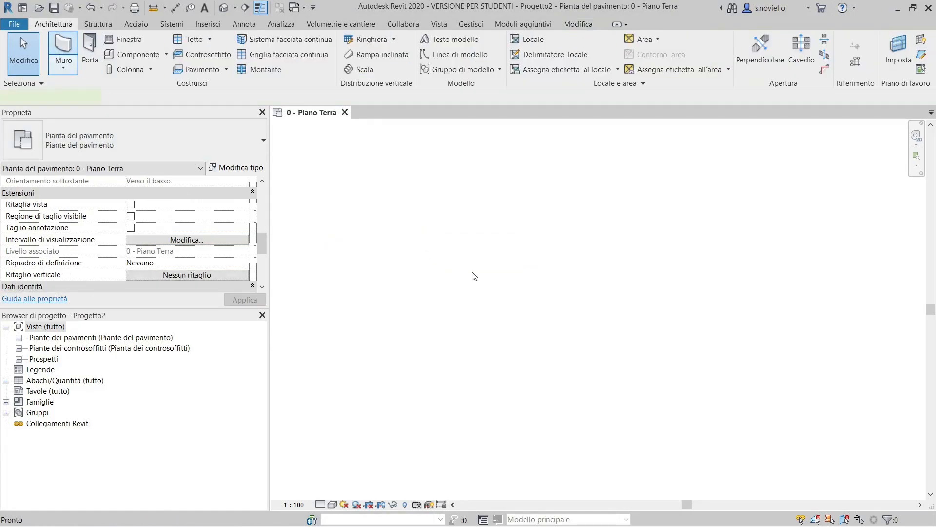
pyautogui.click(520, 41)
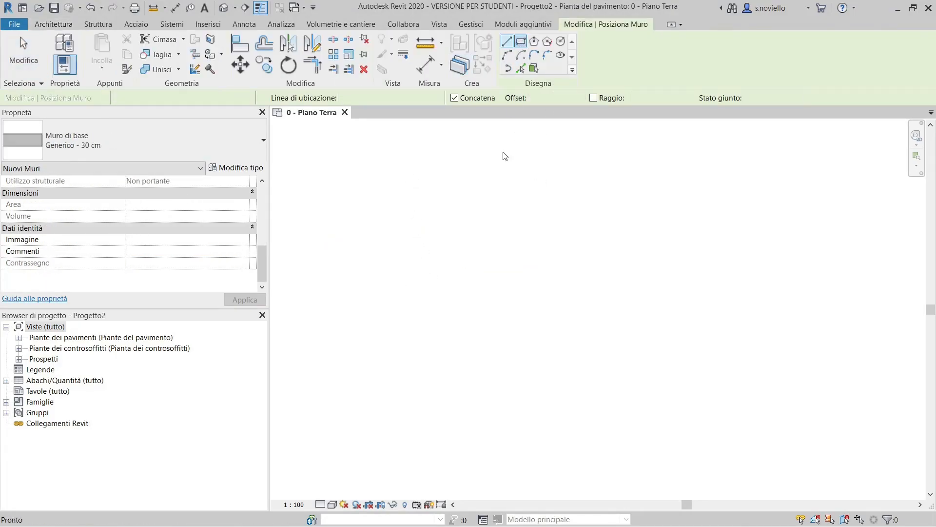
pyautogui.click(432, 243)
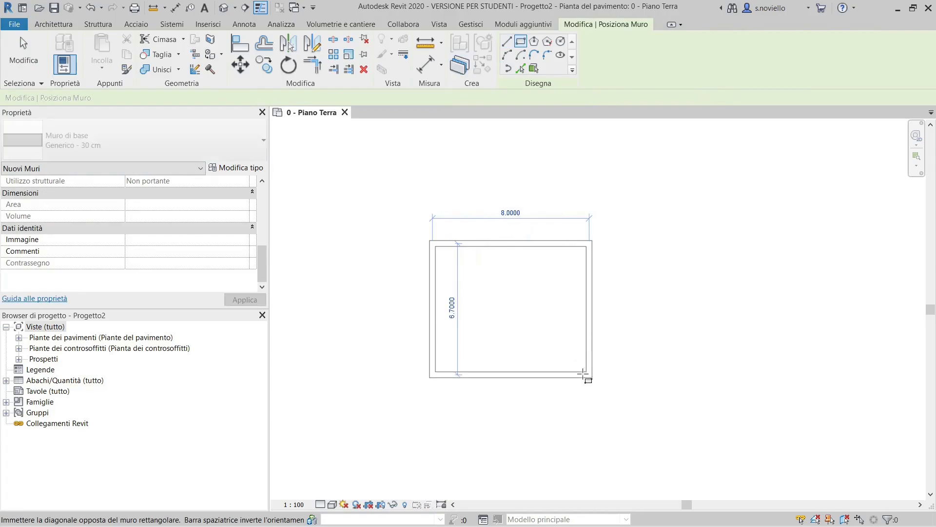
pyautogui.click(551, 394)
pyautogui.press('Escape')
pyautogui.press('Escape')
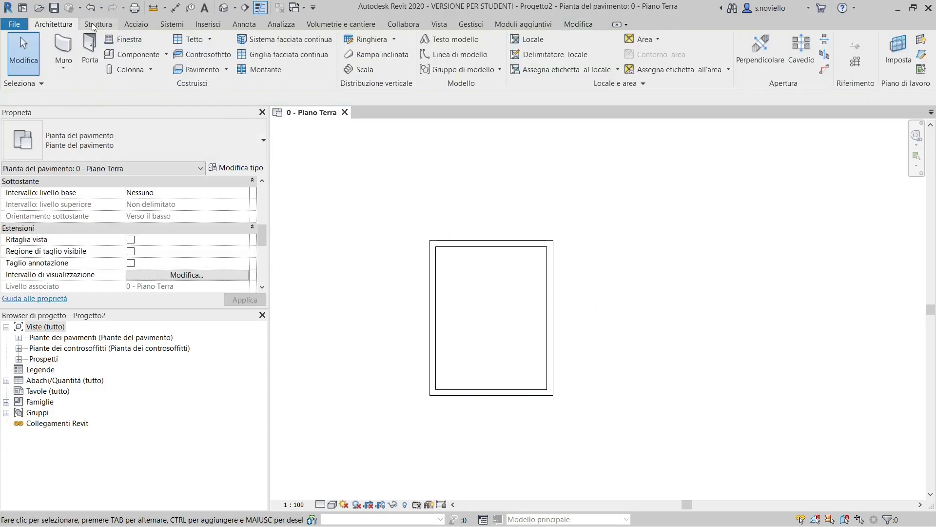
# Place two Finestra - 1 Anta 90x120 cm windows in the left-hand wall of the plan, one near each end
pyautogui.click(123, 39)
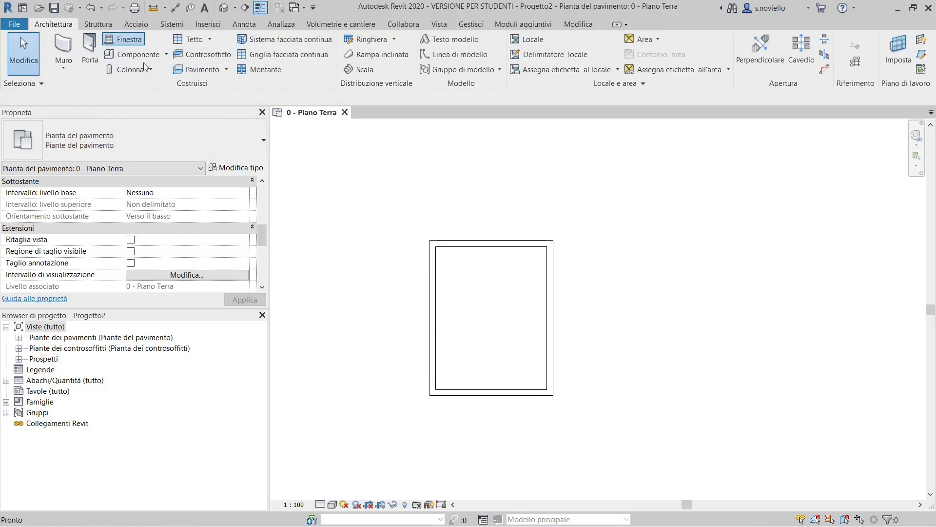
pyautogui.scroll(3, 460, 310)
pyautogui.click(420, 297)
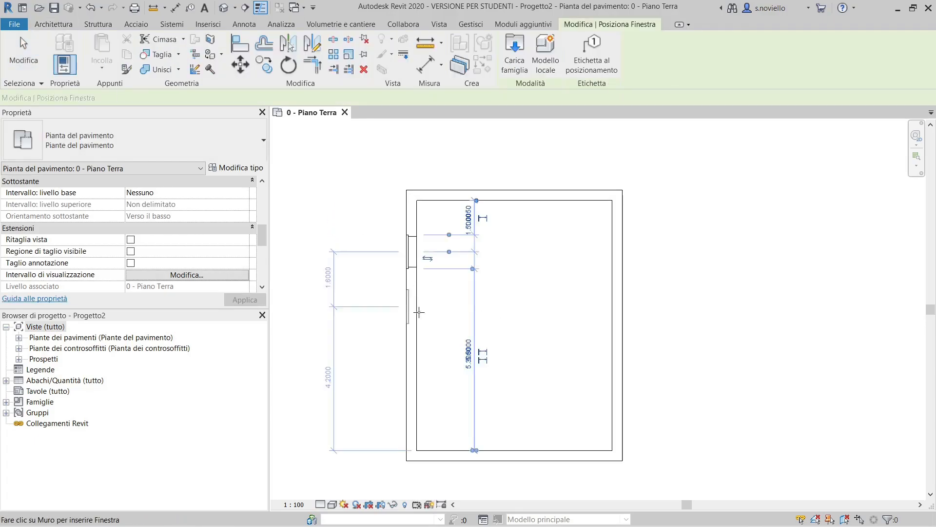
pyautogui.click(409, 370)
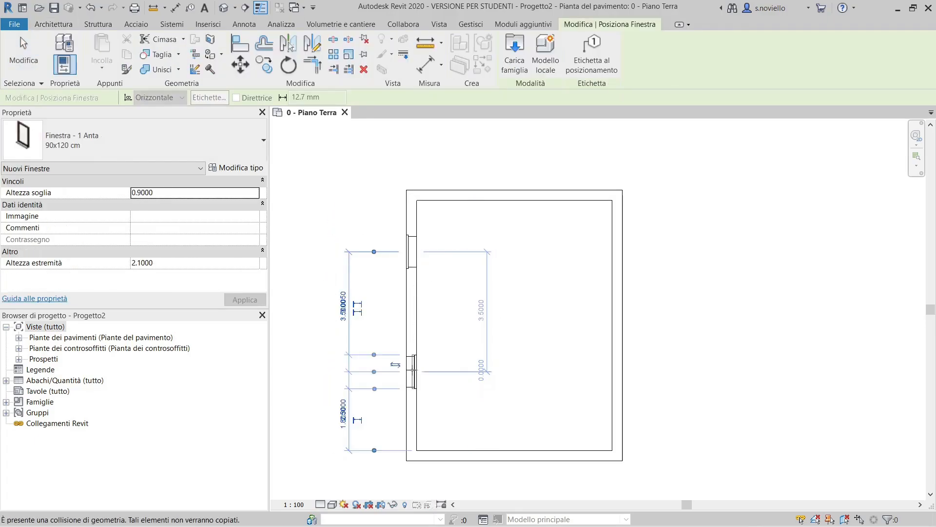
pyautogui.press('Escape')
pyautogui.press('Escape')
# Flip the upper window of the left-hand wall so its frame sits on the wall's inner face
pyautogui.click(413, 254)
pyautogui.click(427, 259)
pyautogui.scroll(-2, 421, 302)
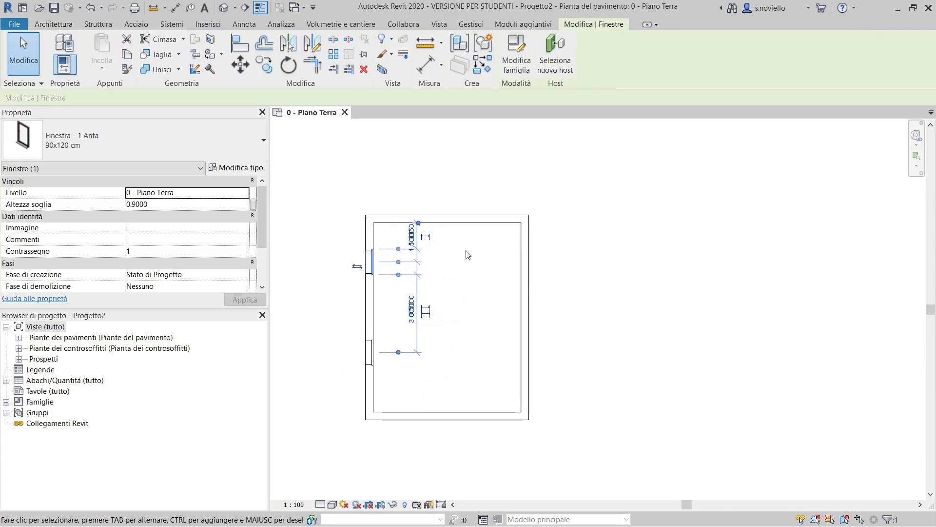
pyautogui.click(466, 255)
# Place a third 90x120 cm window in the upper wall of the plan, left of its midpoint
pyautogui.click(128, 40)
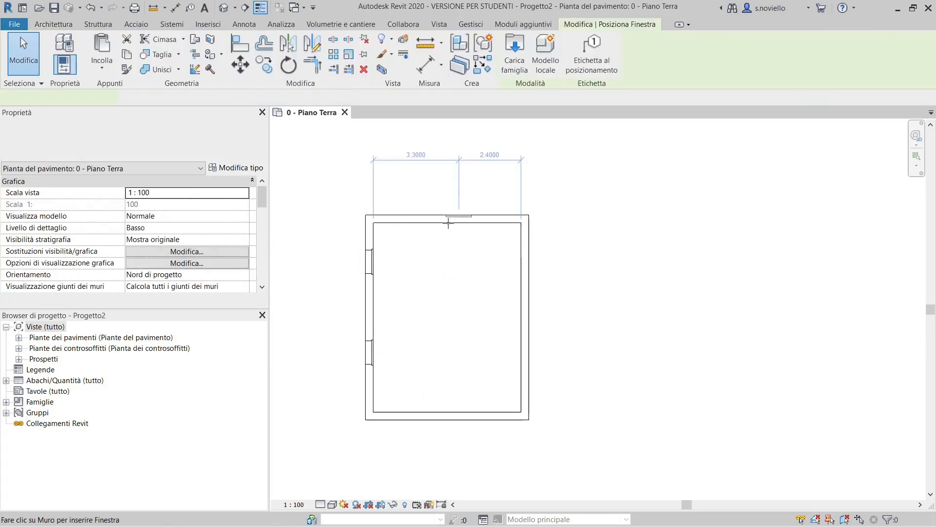
pyautogui.press('Escape')
pyautogui.scroll(-5, 448, 256)
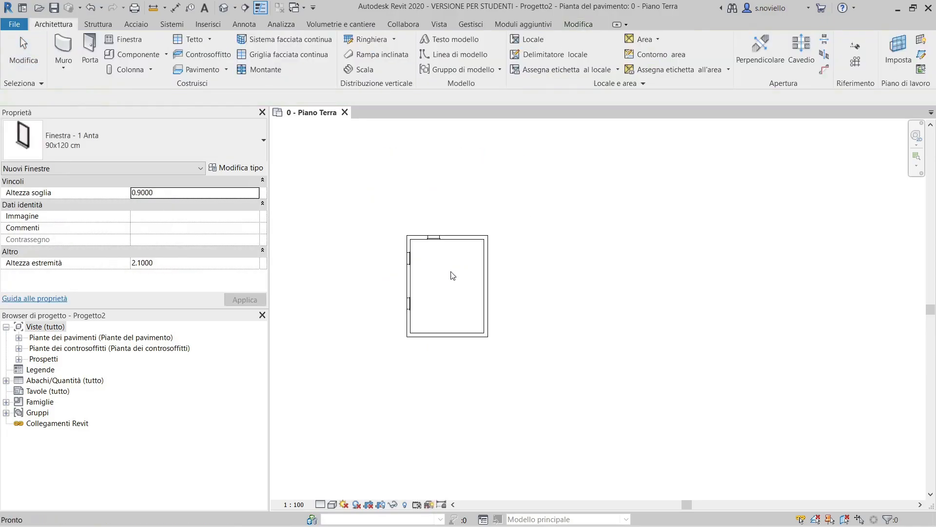
pyautogui.scroll(5, 446, 289)
pyautogui.moveTo(348, 210); pyautogui.dragTo(389, 259, button='middle')
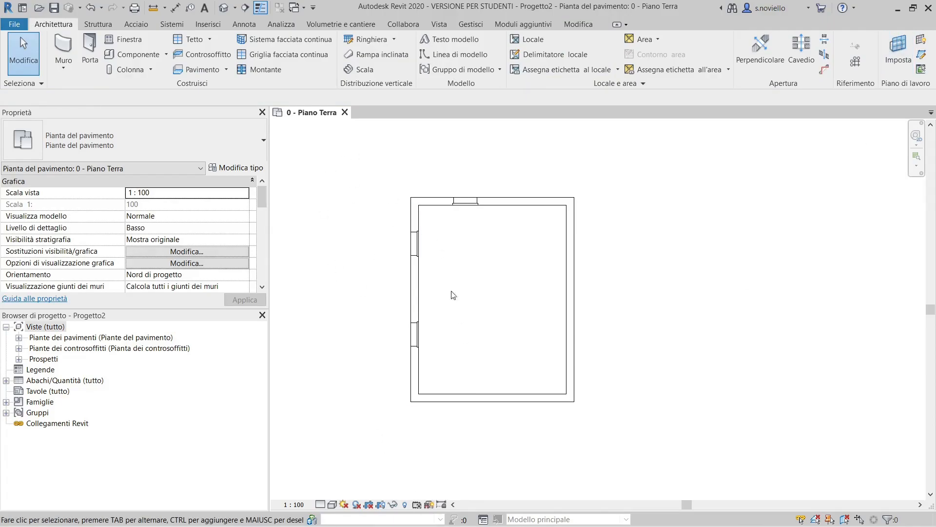
# Create a 3D section-box view around the upper window of the left-hand wall
pyautogui.click(414, 243)
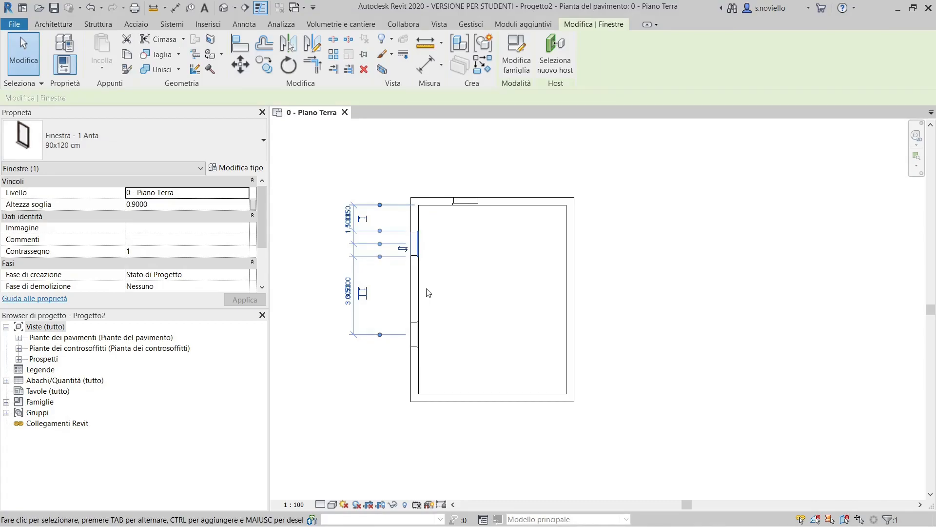
pyautogui.press('b')
pyautogui.press('x')
pyautogui.scroll(-4, 478, 193)
pyautogui.keyDown('shift'); pyautogui.moveTo(504, 184); pyautogui.dragTo(520, 254, button='middle'); pyautogui.keyUp('shift')
# Enlarge the 3D section box horizontally until it encloses all four walls and the three windows
pyautogui.click(505, 192)
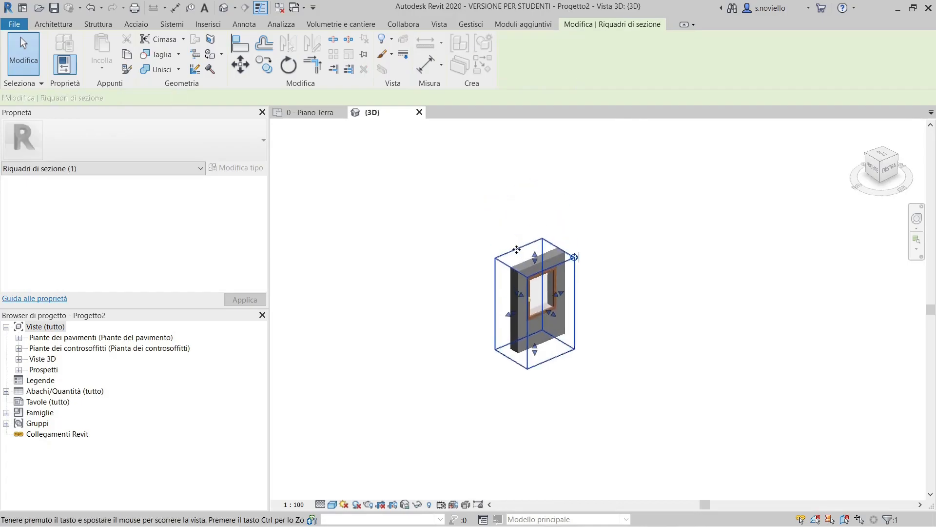
pyautogui.moveTo(521, 295); pyautogui.dragTo(423, 236)
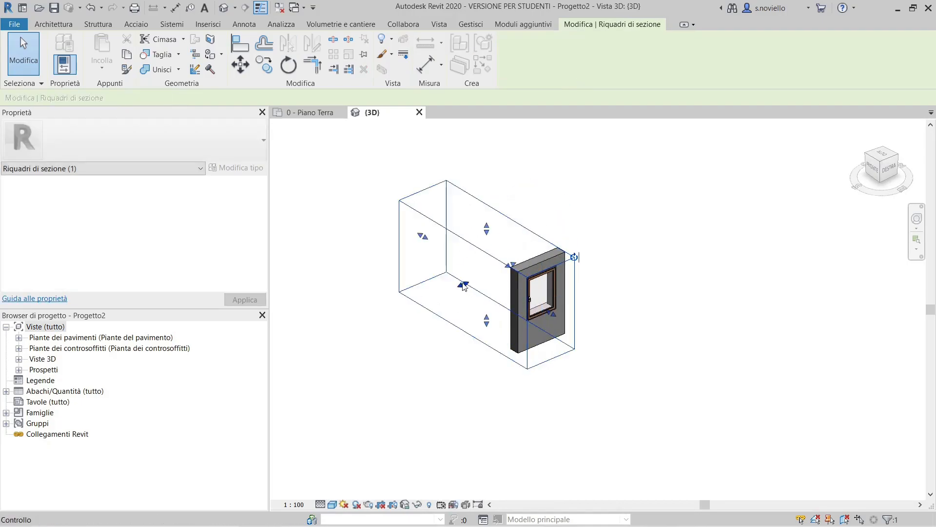
pyautogui.moveTo(464, 285); pyautogui.dragTo(370, 323)
pyautogui.moveTo(516, 265); pyautogui.dragTo(721, 244)
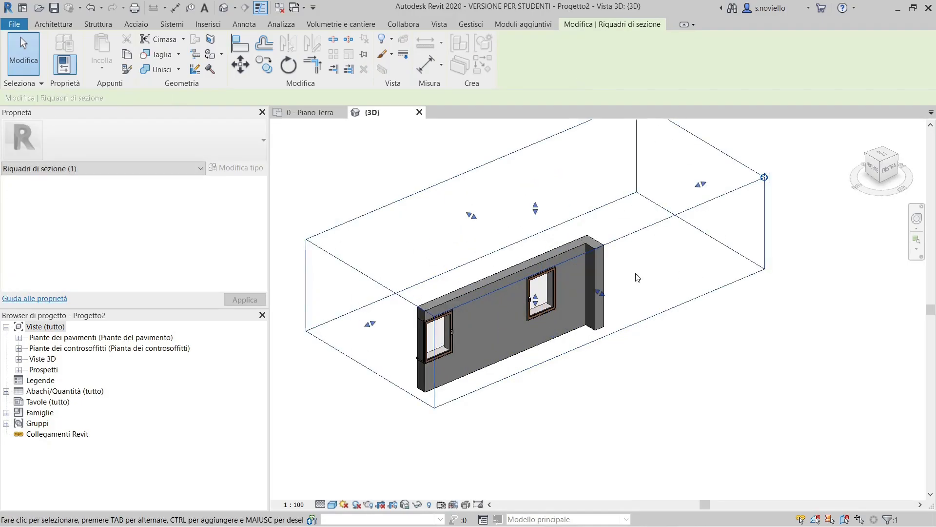
pyautogui.scroll(-2, 634, 274)
pyautogui.keyDown('shift'); pyautogui.moveTo(635, 274); pyautogui.dragTo(704, 264, button='middle'); pyautogui.keyUp('shift')
pyautogui.moveTo(633, 255); pyautogui.dragTo(821, 240)
pyautogui.scroll(-2, 625, 212)
pyautogui.moveTo(625, 212); pyautogui.dragTo(675, 255, button='middle')
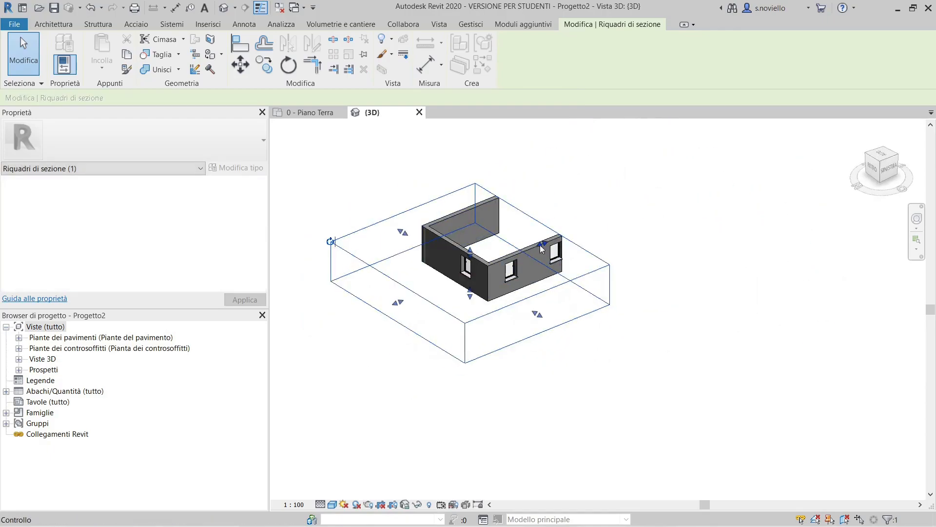
pyautogui.scroll(3, 516, 263)
pyautogui.moveTo(490, 269); pyautogui.dragTo(402, 194)
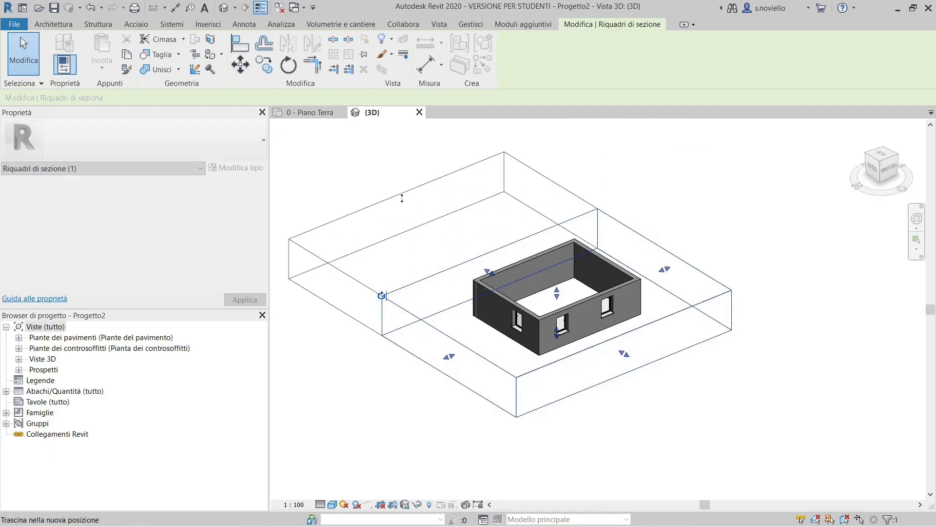
# Set the top constraint of all four walls to Non collegata and their unconnected height to 6 m
pyautogui.scroll(3, 537, 288)
pyautogui.click(537, 288)
pyautogui.press('Escape')
pyautogui.press('Tab')
pyautogui.click(540, 290)
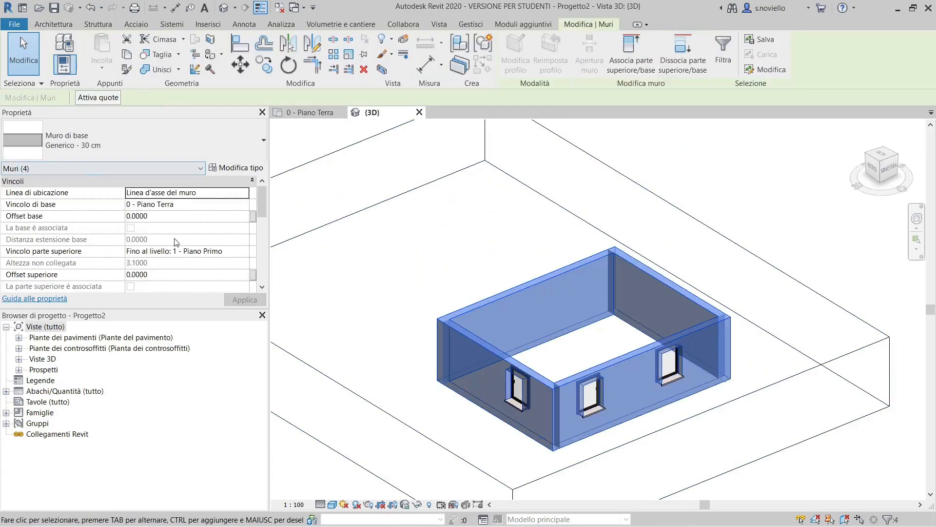
pyautogui.click(246, 253)
pyautogui.click(153, 264)
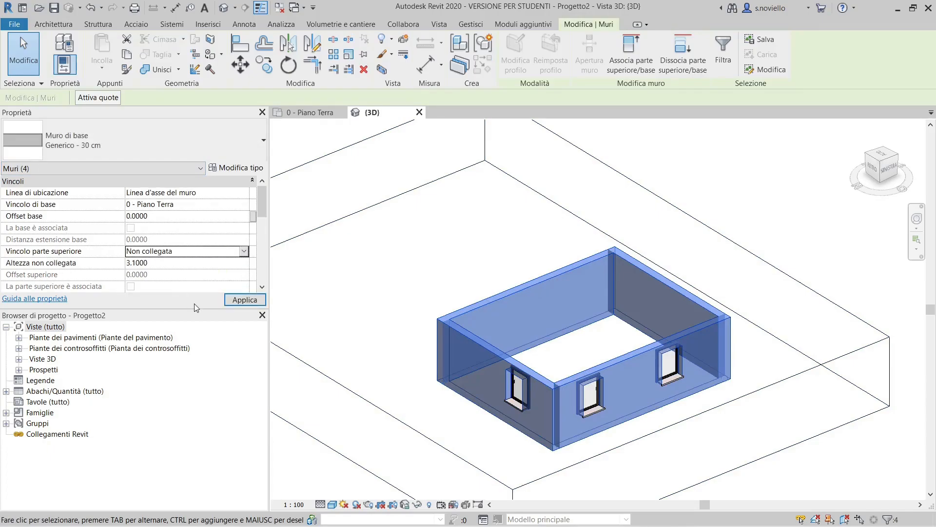
pyautogui.click(136, 263)
pyautogui.write('6')
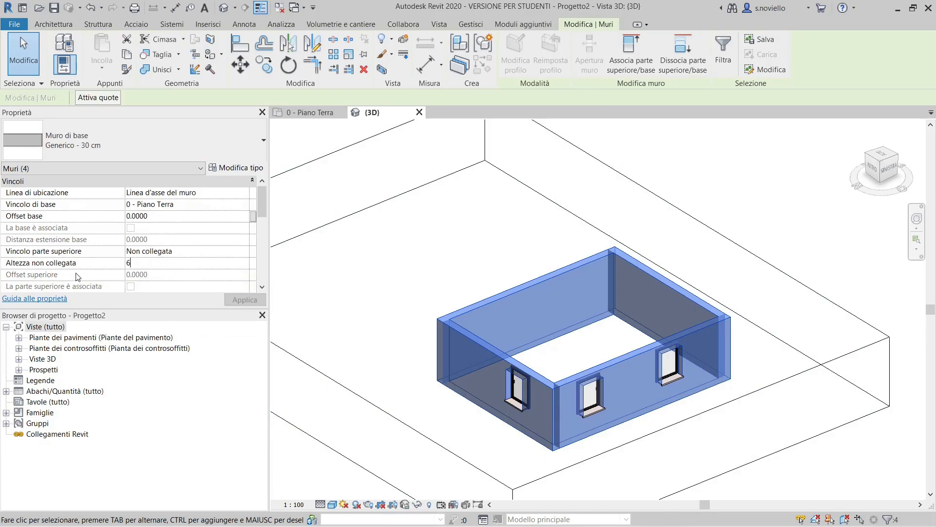
# Raise the upper face of the section box above the full height of the walls
pyautogui.scroll(-4, 604, 281)
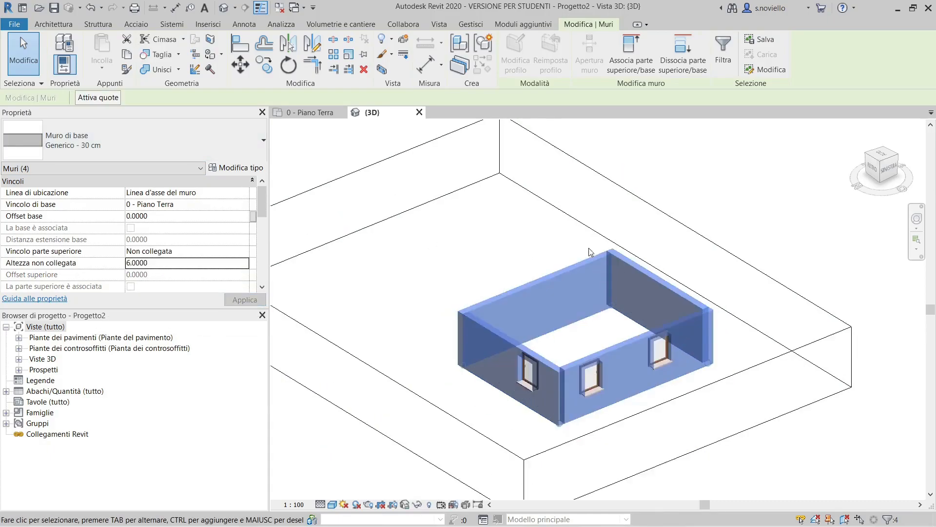
pyautogui.click(572, 341)
pyautogui.moveTo(572, 342); pyautogui.dragTo(597, 269, button='middle')
pyautogui.moveTo(534, 327); pyautogui.dragTo(543, 193)
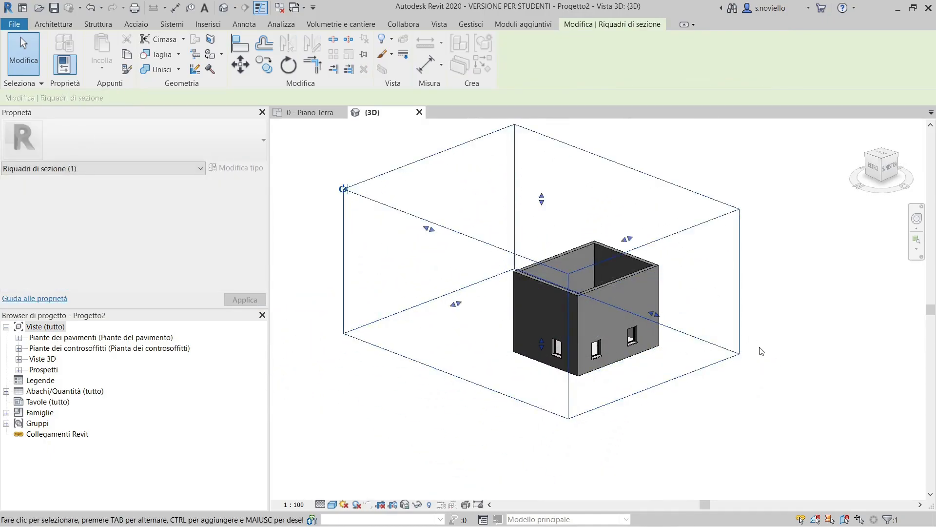
pyautogui.click(761, 351)
# Set the sill height (Altezza soglia) of the window nearest the corner on the two-window wall to 3 m
pyautogui.scroll(5, 578, 370)
pyautogui.moveTo(634, 324); pyautogui.dragTo(540, 325, button='middle')
pyautogui.click(558, 328)
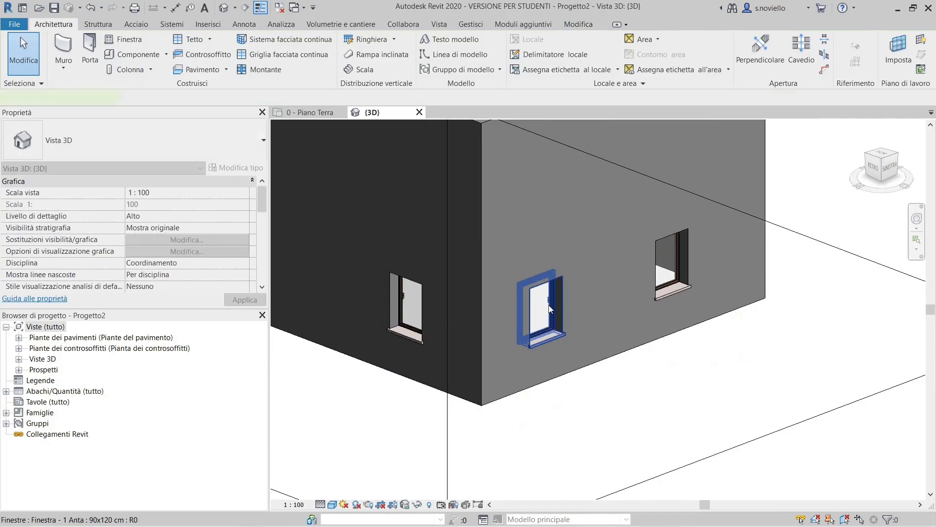
pyautogui.scroll(-3, 560, 334)
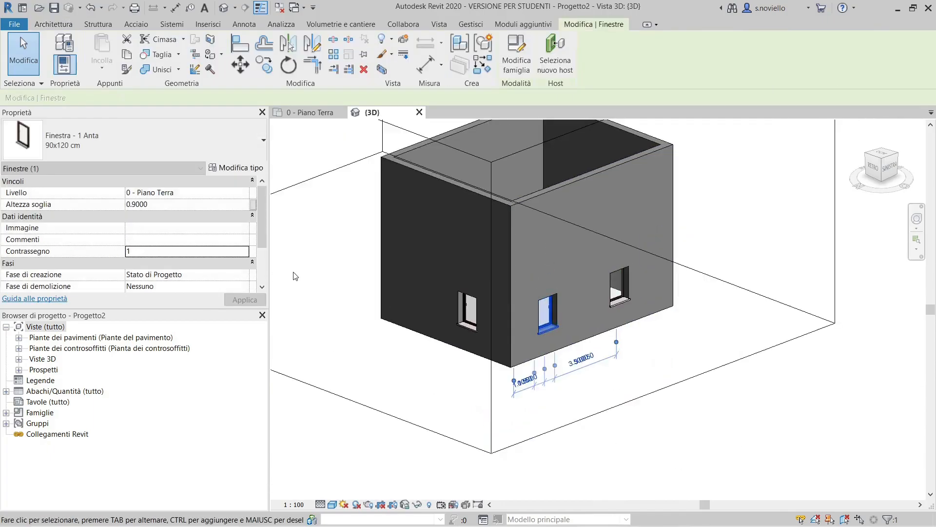
pyautogui.click(169, 204)
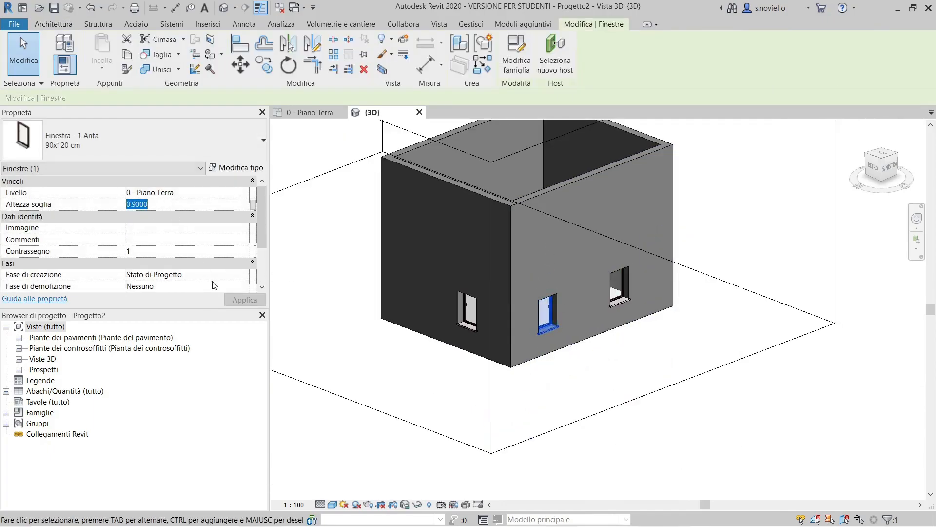
pyautogui.write('3.0000')
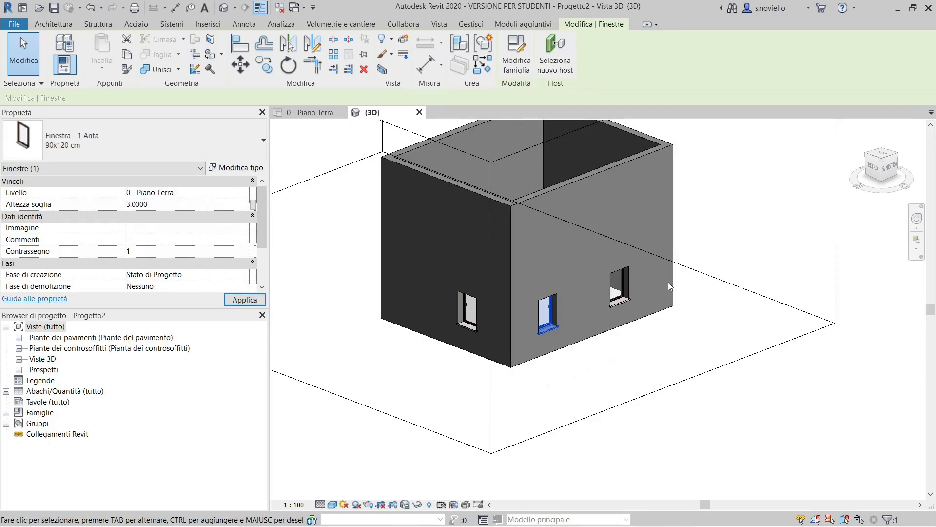
pyautogui.click(672, 437)
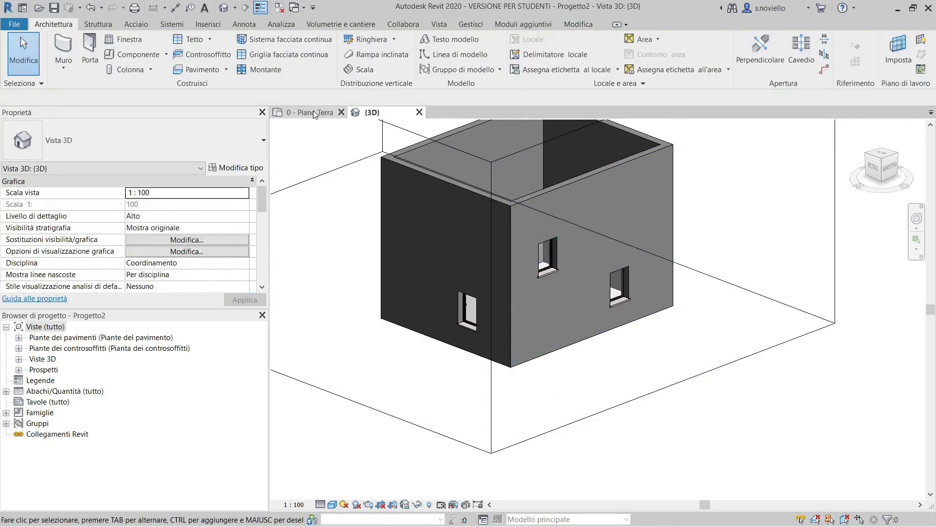
# Examine how the raised window is represented in the 0 - Piano Terra plan compared with the other windows
pyautogui.click(315, 114)
pyautogui.scroll(3, 410, 235)
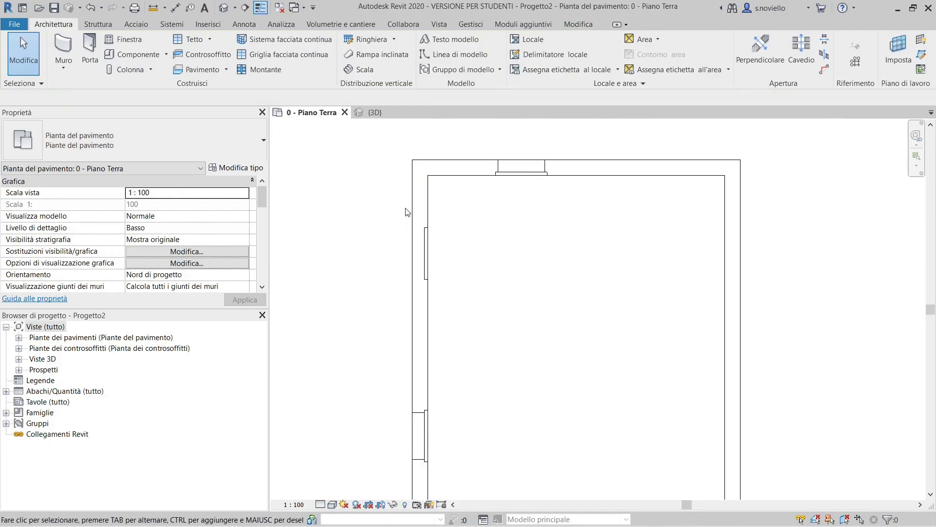
pyautogui.click(425, 250)
pyautogui.scroll(3, 429, 241)
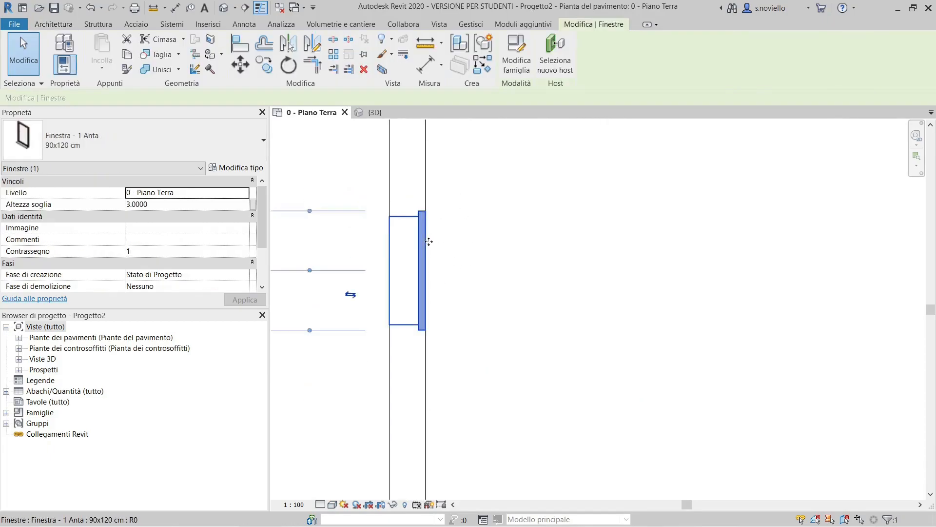
pyautogui.press('Escape')
pyautogui.scroll(3, 429, 241)
pyautogui.scroll(-5, 349, 279)
pyautogui.scroll(-3, 395, 263)
pyautogui.scroll(2, 381, 341)
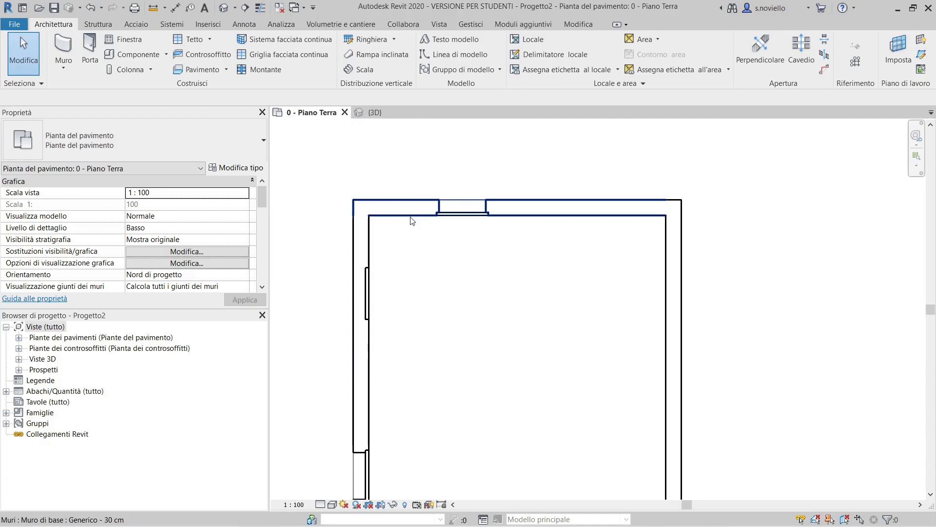
pyautogui.scroll(-1, 405, 221)
pyautogui.scroll(-1, 407, 236)
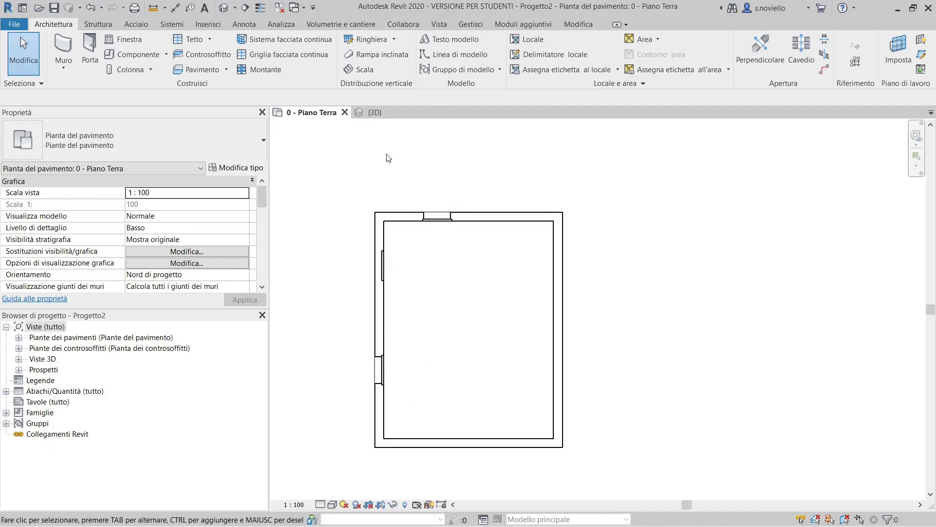
# Return to the 3D view and check the sill height of the window on the single-window wall
pyautogui.click(374, 112)
pyautogui.click(467, 311)
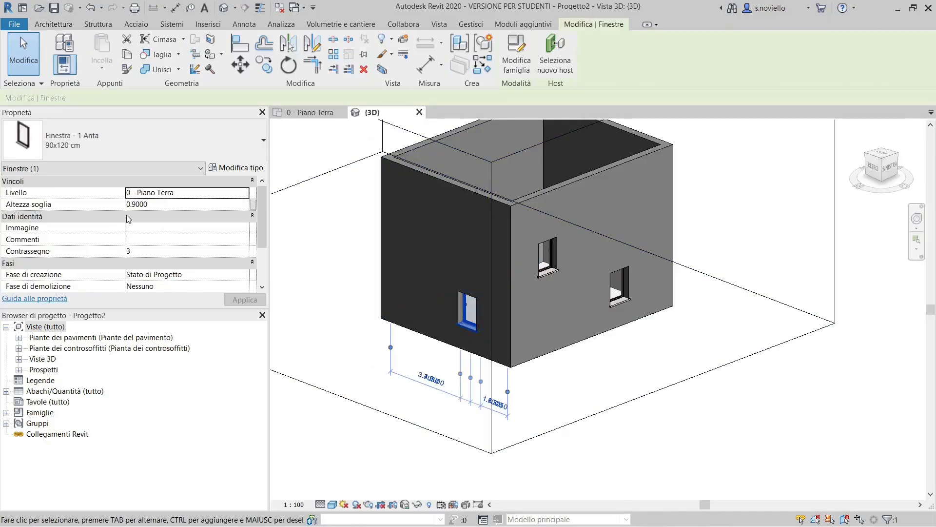
pyautogui.click(356, 471)
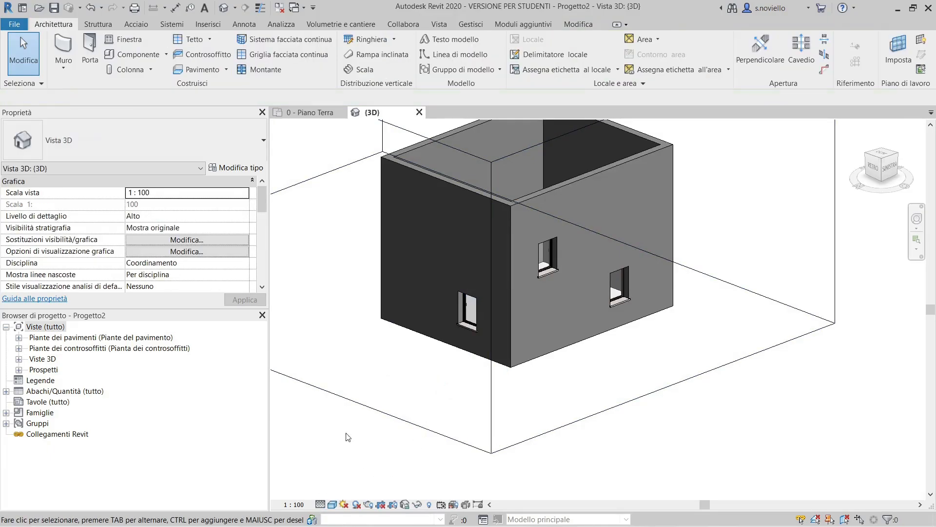
# In the 0 - Piano Terra plan, set the sill height (Altezza soglia) of the two-window wall's window nearest the corner to 3.5 m
pyautogui.click(296, 112)
pyautogui.scroll(2, 400, 272)
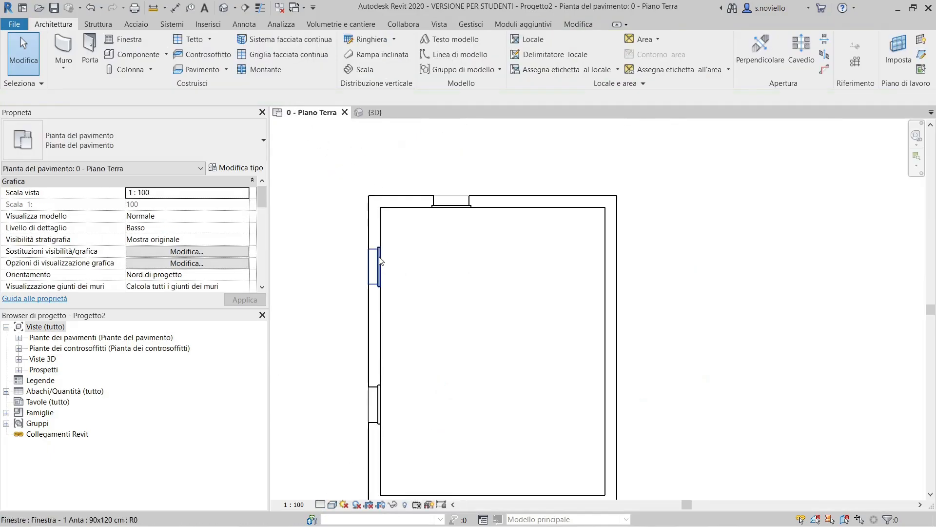
pyautogui.click(379, 266)
pyautogui.click(163, 205)
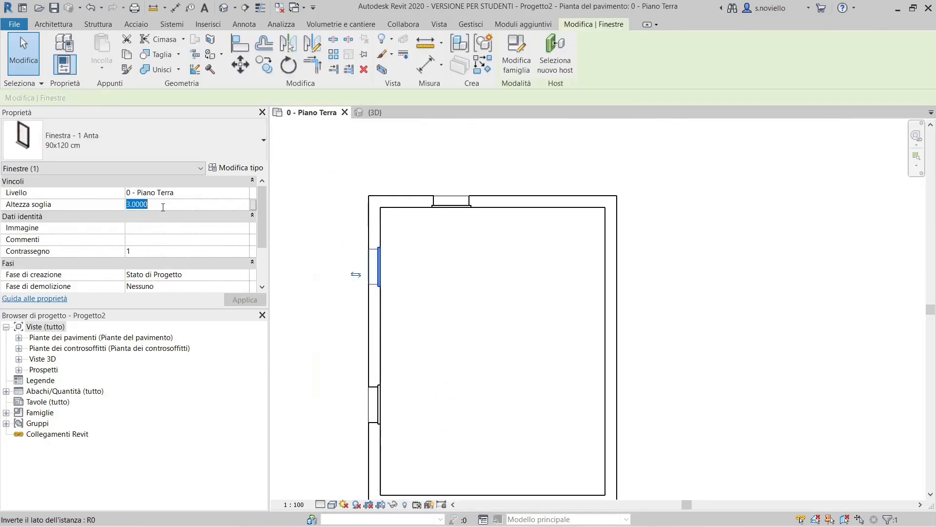
pyautogui.write('3.5')
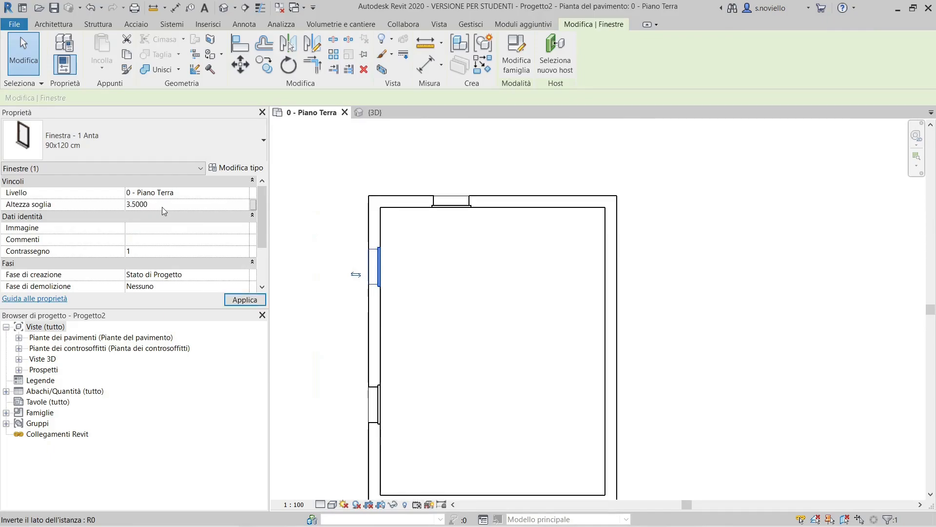
pyautogui.click(430, 273)
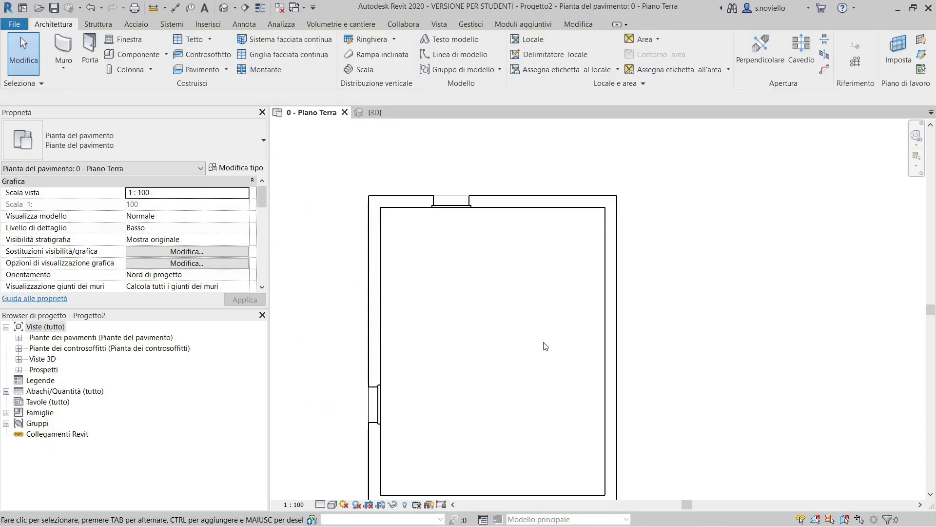
# Compare the windows represented in the 0 - Piano Terra plan with those in the 3D view
pyautogui.scroll(-2, 480, 261)
pyautogui.moveTo(384, 236); pyautogui.dragTo(632, 427)
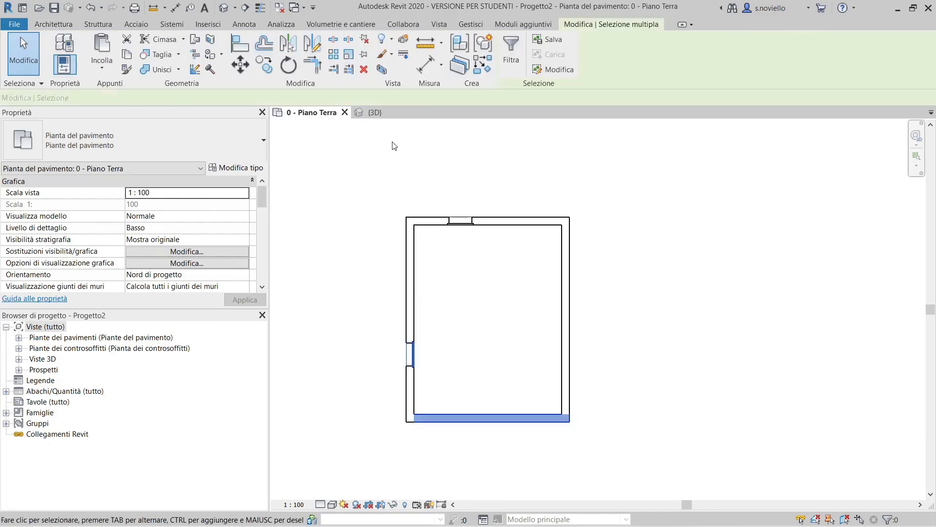
pyautogui.click(383, 114)
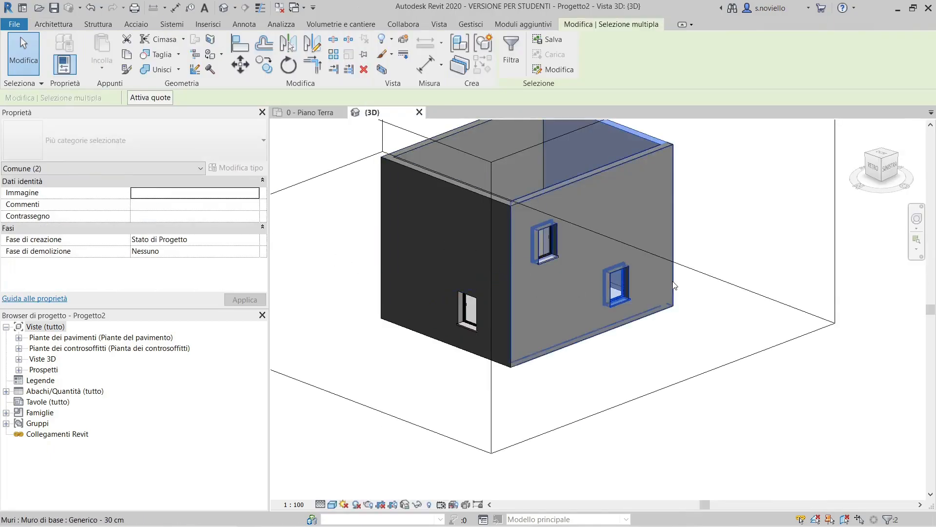
pyautogui.moveTo(381, 280); pyautogui.dragTo(353, 317, button='middle')
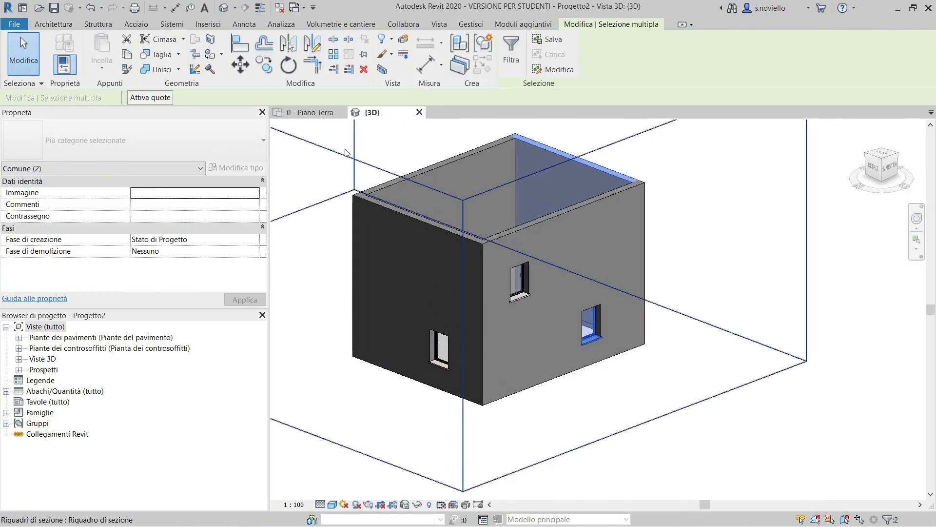
pyautogui.click(311, 113)
pyautogui.click(360, 235)
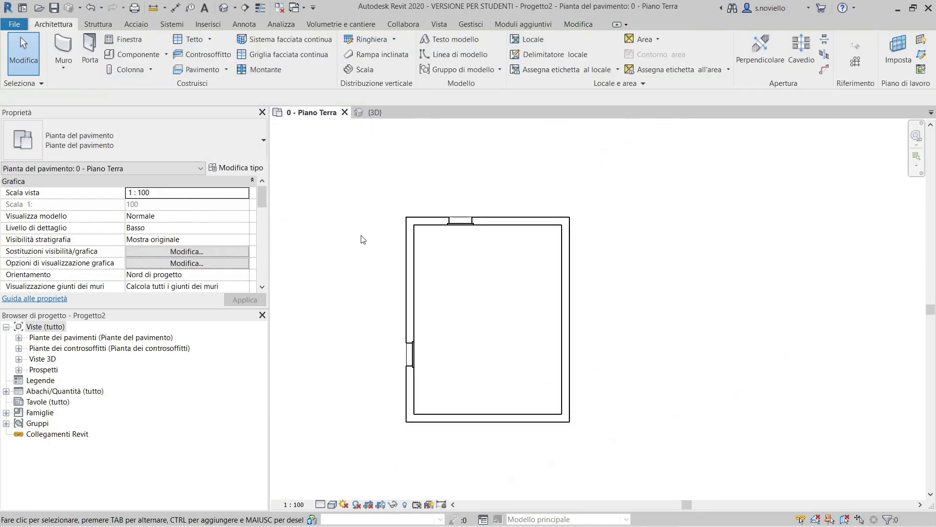
# Check the primary range offsets in the 0 - Piano Terra plan's view range settings without changing them
pyautogui.scroll(-5, 177, 228)
pyautogui.scroll(-5, 176, 236)
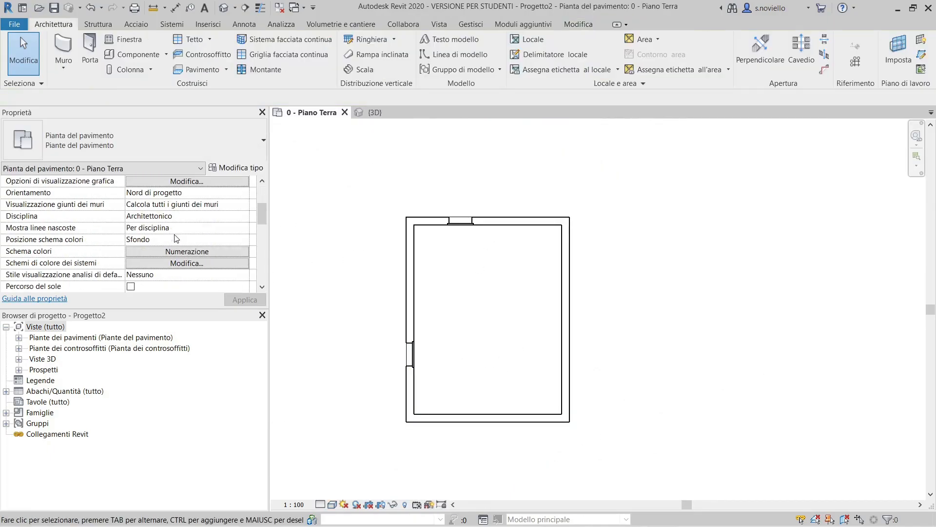
pyautogui.scroll(-1, 162, 239)
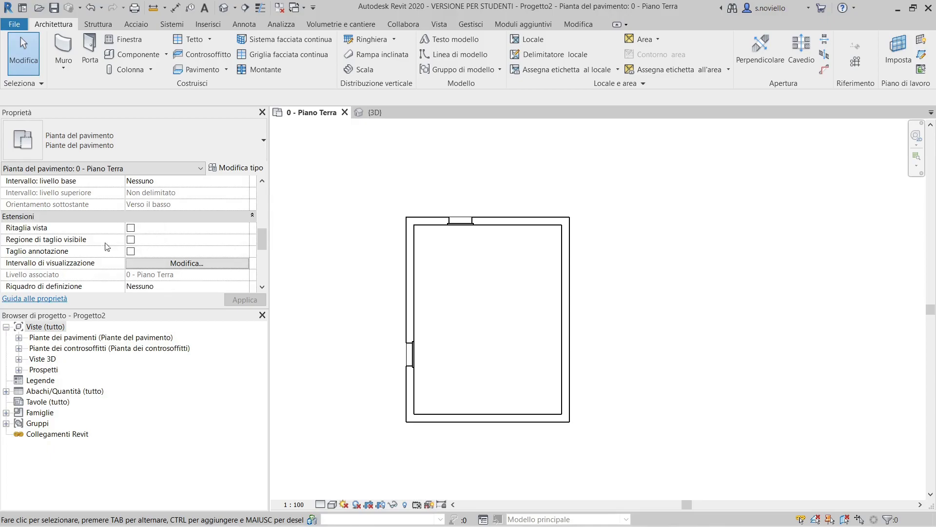
pyautogui.click(162, 264)
pyautogui.moveTo(701, 157); pyautogui.dragTo(767, 148)
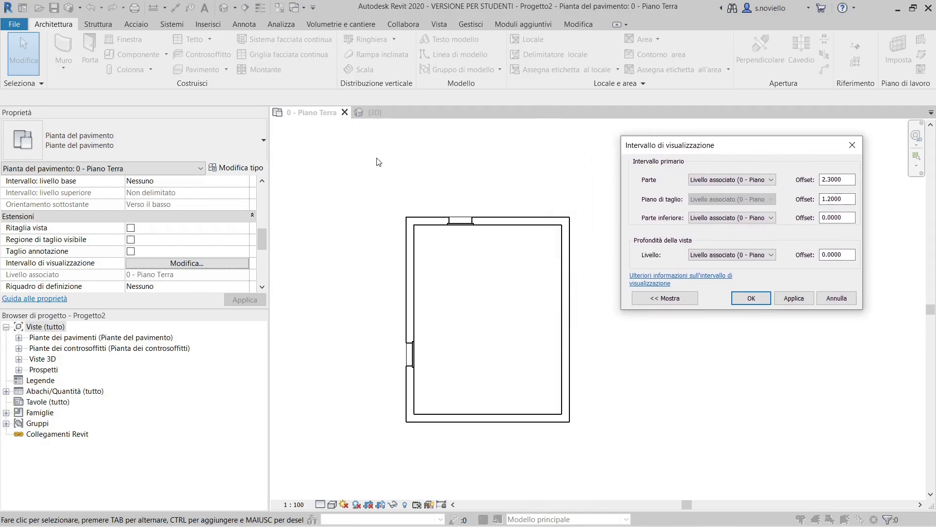
pyautogui.press('Escape')
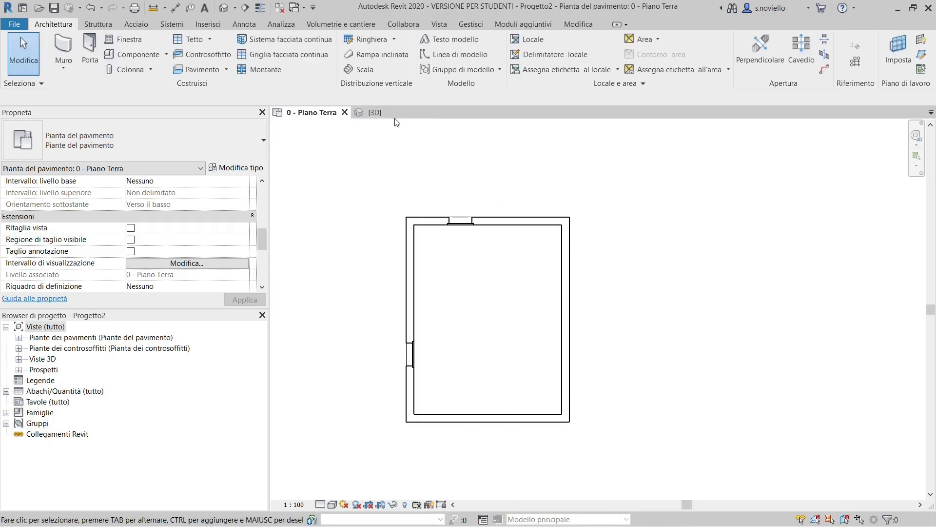
# Inspect the raised window in the 3D view from a lower angle and check its sill height
pyautogui.click(375, 112)
pyautogui.keyDown('shift'); pyautogui.moveTo(444, 283); pyautogui.dragTo(356, 308, button='middle'); pyautogui.keyUp('shift')
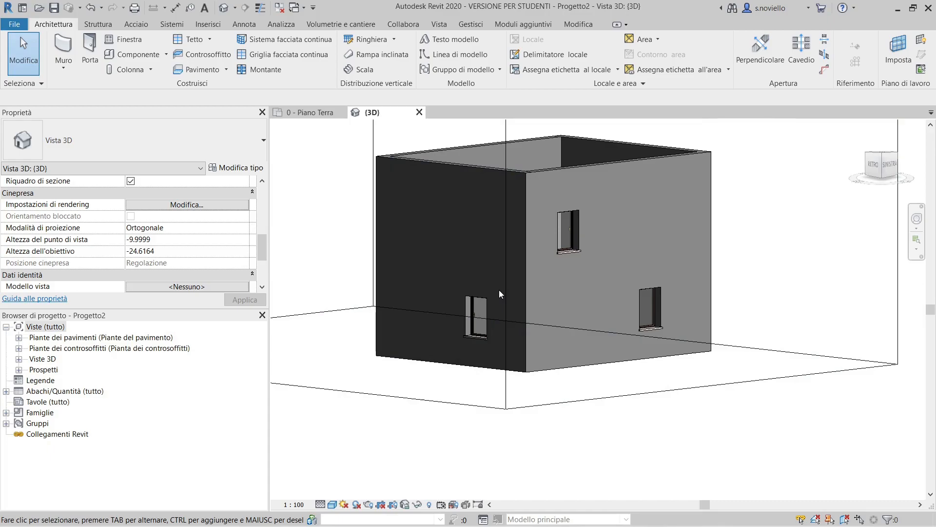
pyautogui.click(576, 222)
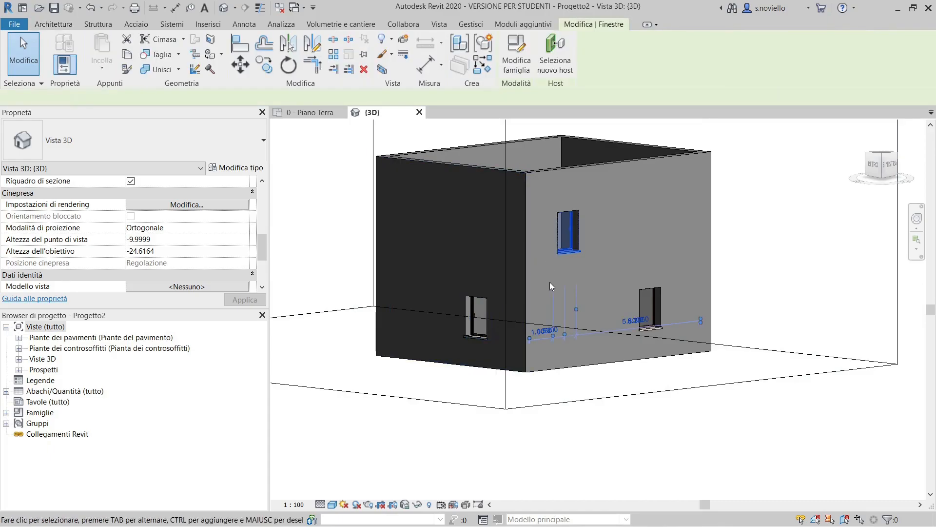
pyautogui.scroll(1, 132, 232)
pyautogui.press('Escape')
pyautogui.click(564, 237)
pyautogui.click(569, 230)
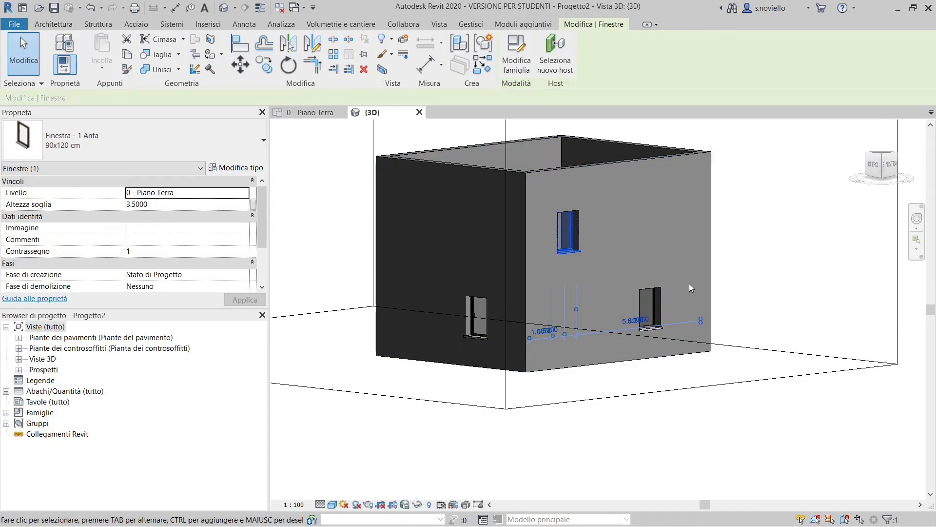
pyautogui.click(782, 239)
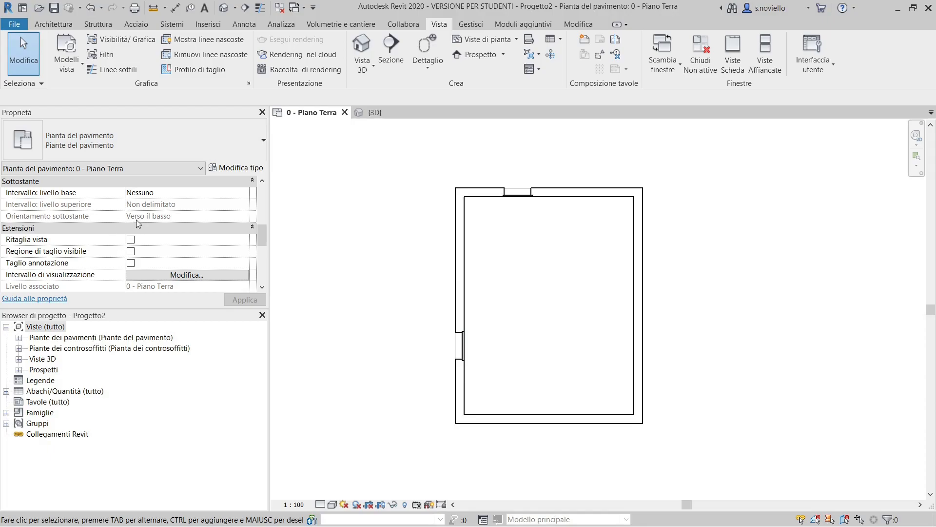
# Open the 0 - Piano Terra plan's view range settings and show the illustrated example of the range levels
pyautogui.scroll(-5, 120, 221)
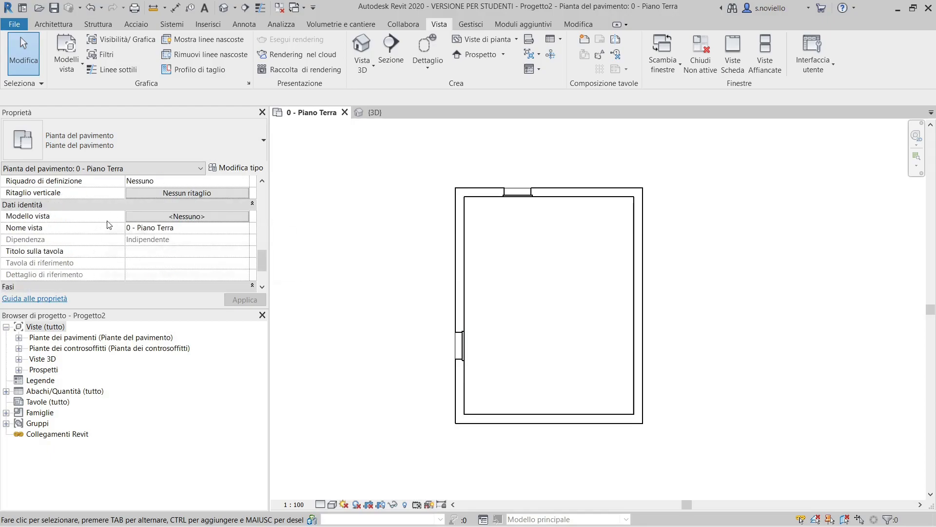
pyautogui.scroll(2, 122, 224)
pyautogui.click(182, 206)
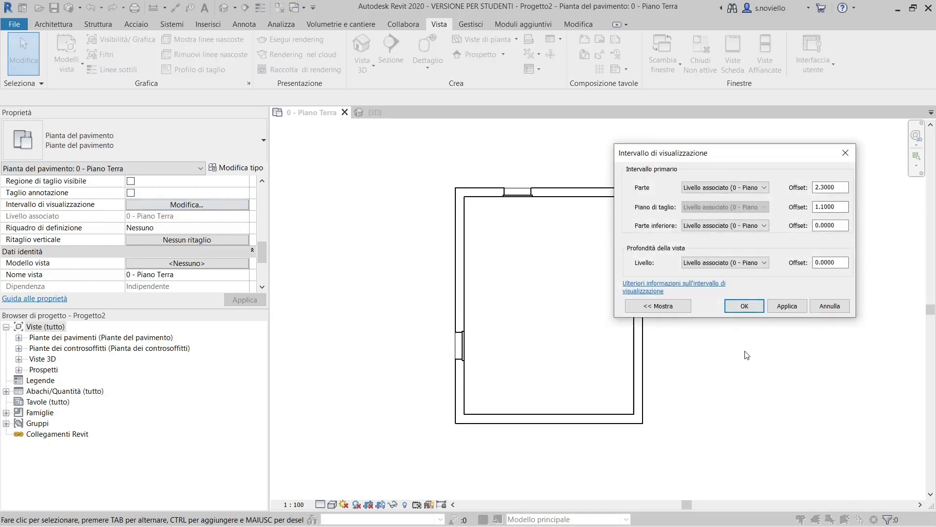
pyautogui.click(659, 306)
pyautogui.moveTo(510, 151); pyautogui.dragTo(477, 137)
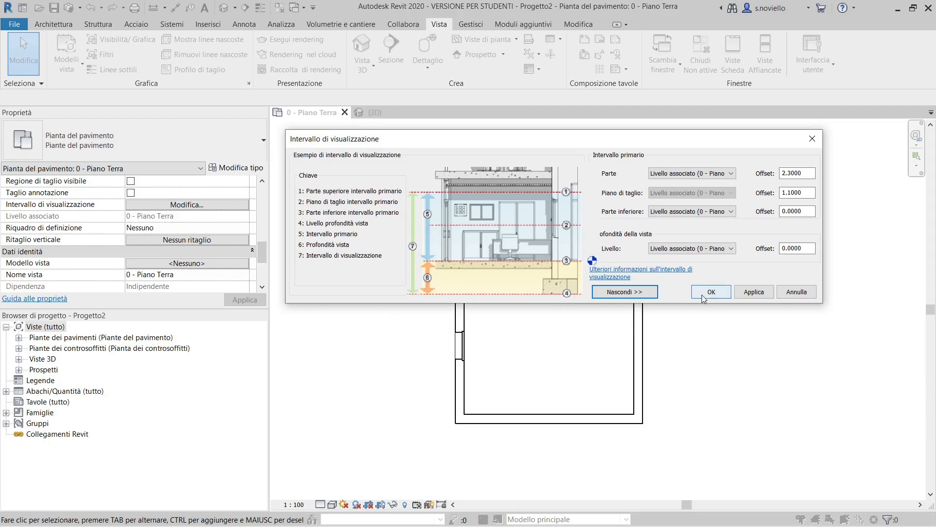
# Set the offset of the view range's upper limit (Parte) to 3.7 m for the 0 - Piano Terra plan
pyautogui.moveTo(672, 140); pyautogui.dragTo(611, 219)
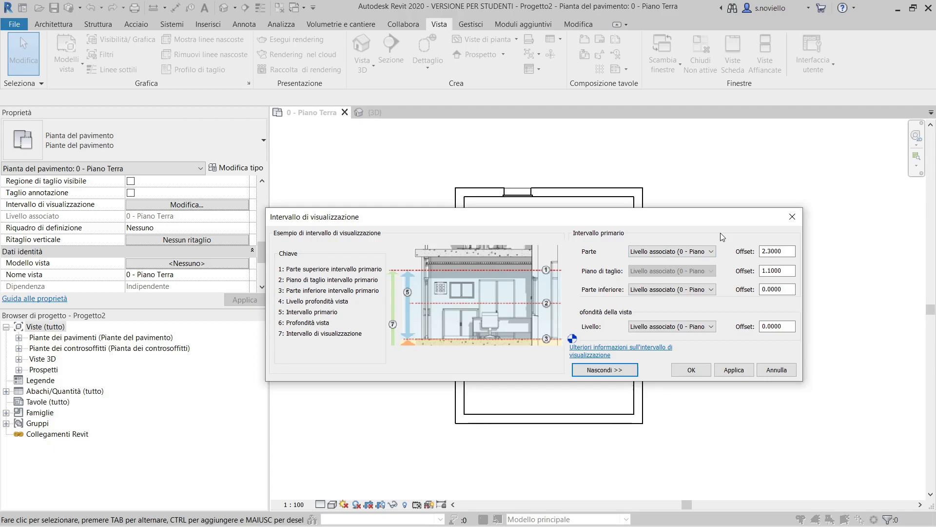
pyautogui.click(777, 250)
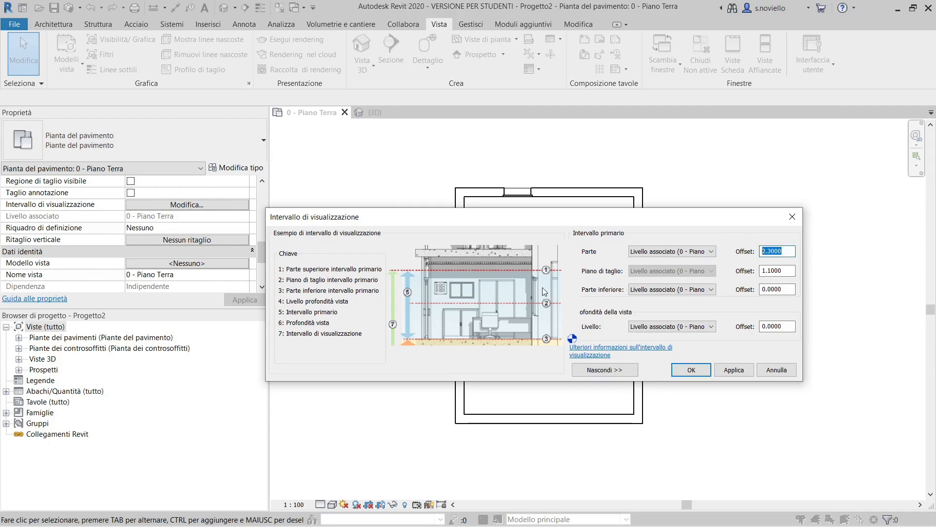
pyautogui.write('3.7')
pyautogui.click(691, 369)
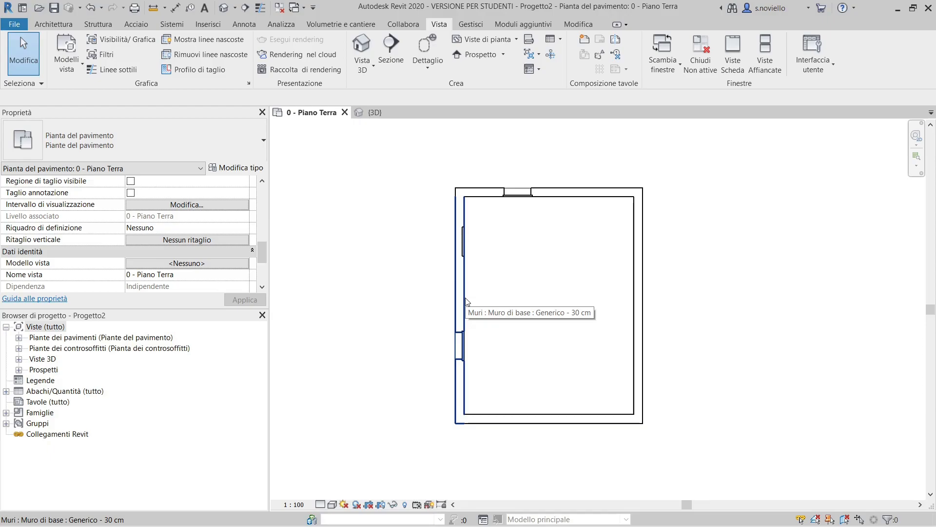
# Examine how the raised window is represented in the plan with the extended view range, and check its properties
pyautogui.scroll(2, 471, 230)
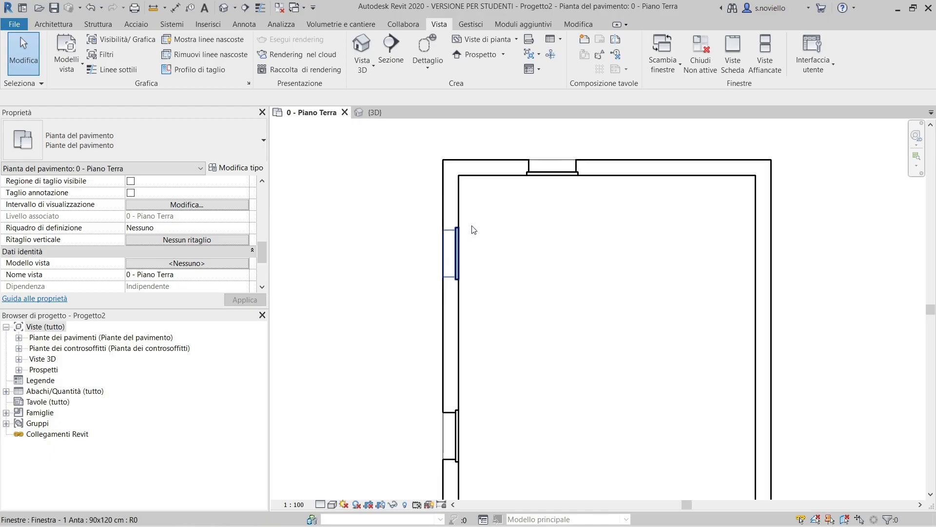
pyautogui.scroll(-2, 494, 244)
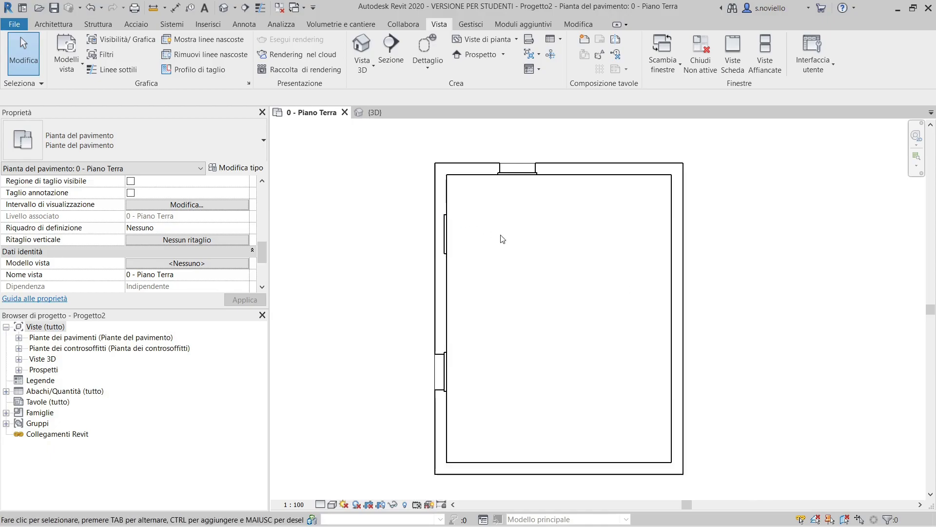
pyautogui.moveTo(543, 239); pyautogui.dragTo(497, 232, button='middle')
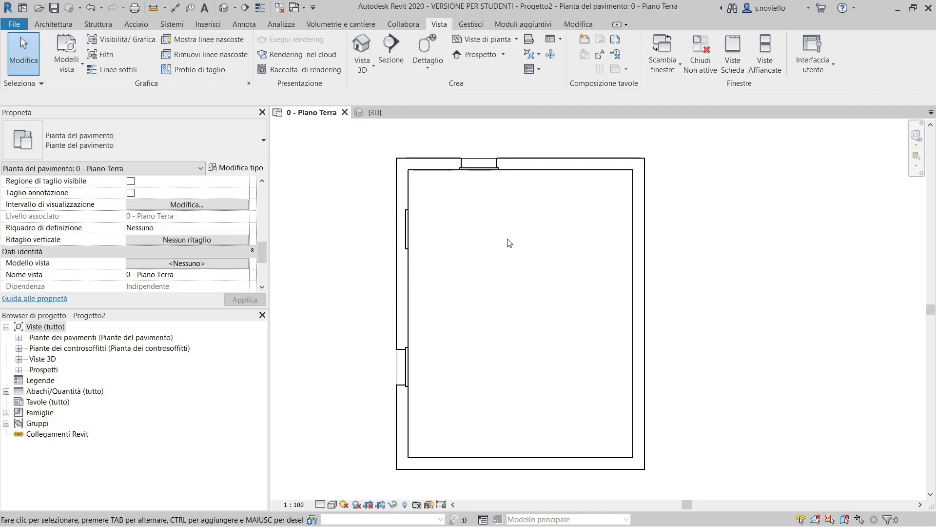
pyautogui.moveTo(372, 194); pyautogui.dragTo(466, 275)
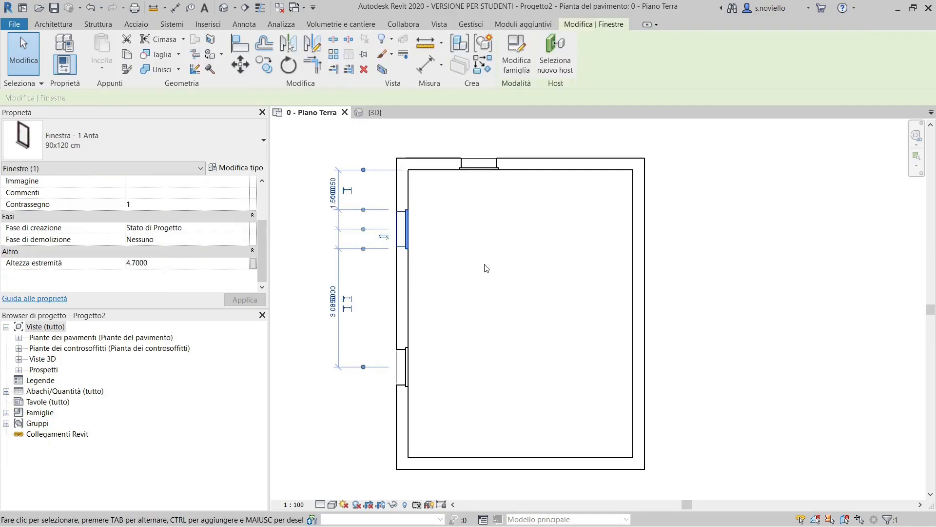
pyautogui.click(486, 268)
pyautogui.scroll(1, 397, 222)
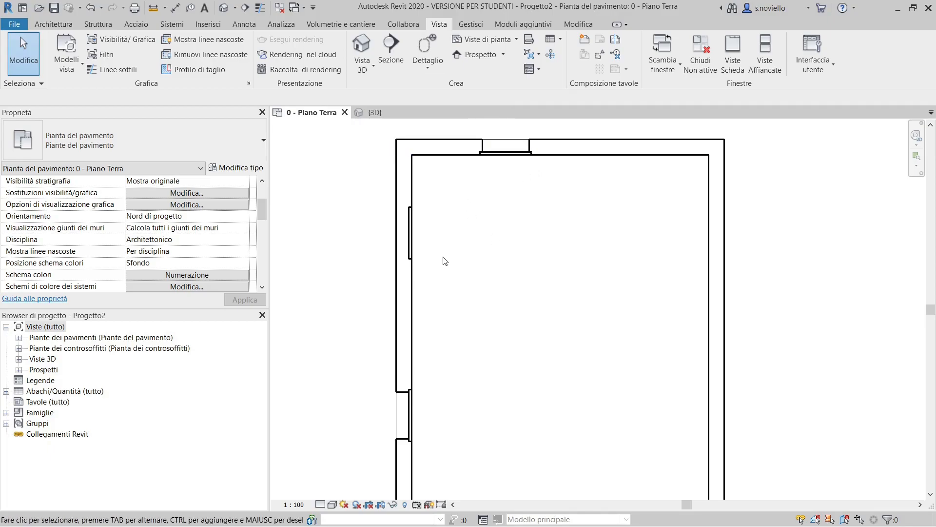
pyautogui.scroll(-1, 456, 254)
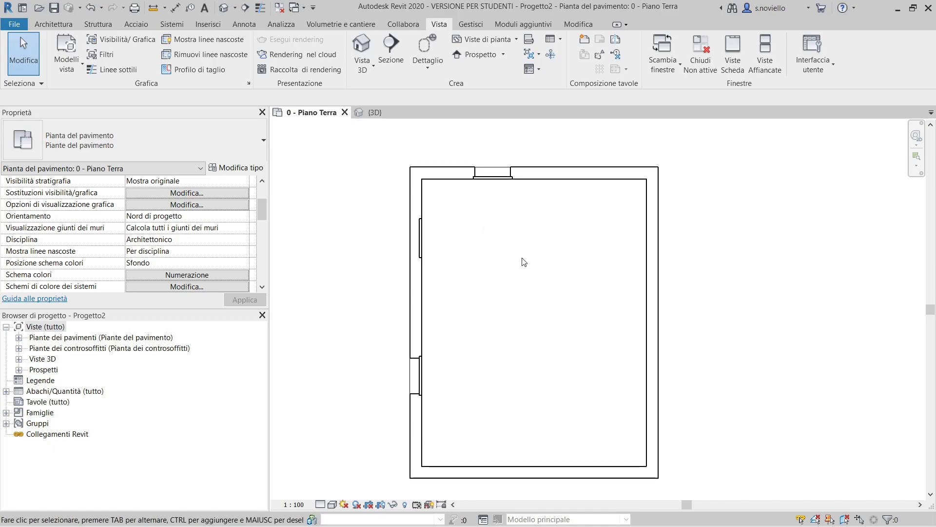
pyautogui.scroll(-3, 37, 229)
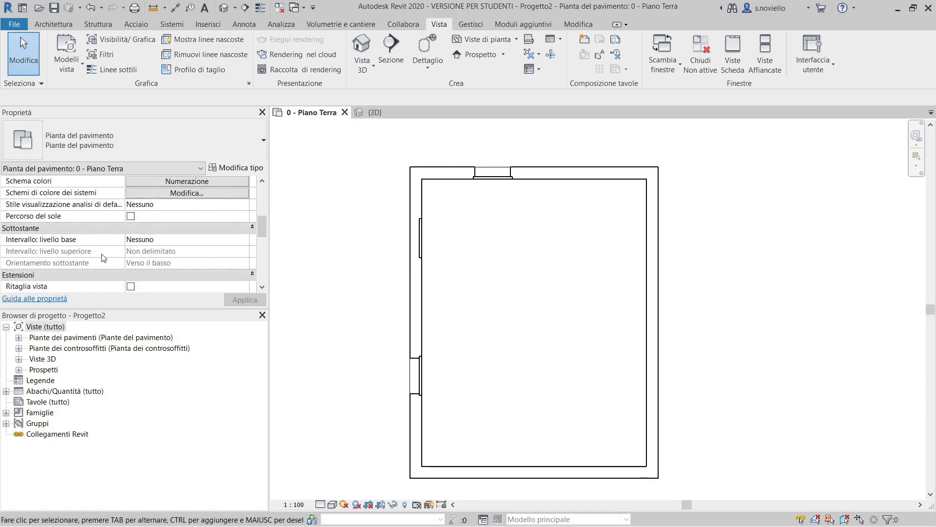
pyautogui.scroll(-1, 145, 243)
pyautogui.scroll(2, 146, 242)
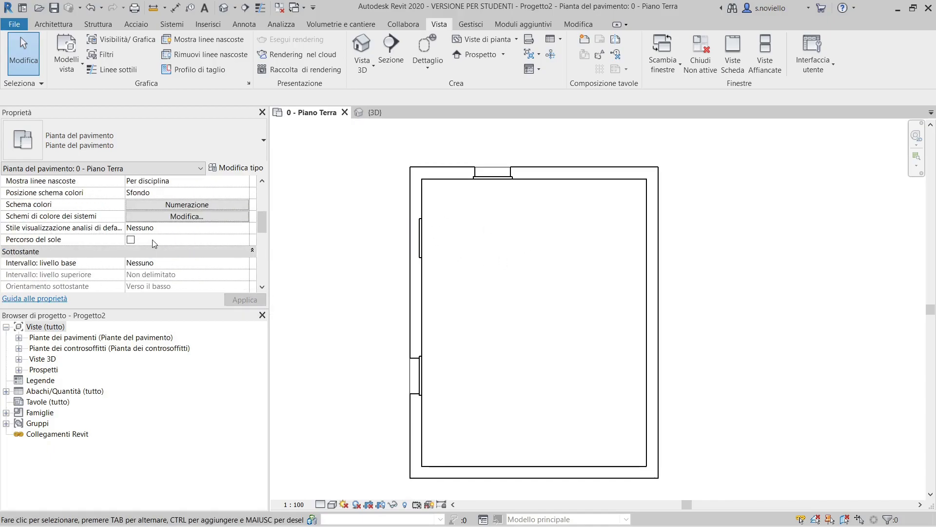
pyautogui.scroll(-1, 156, 237)
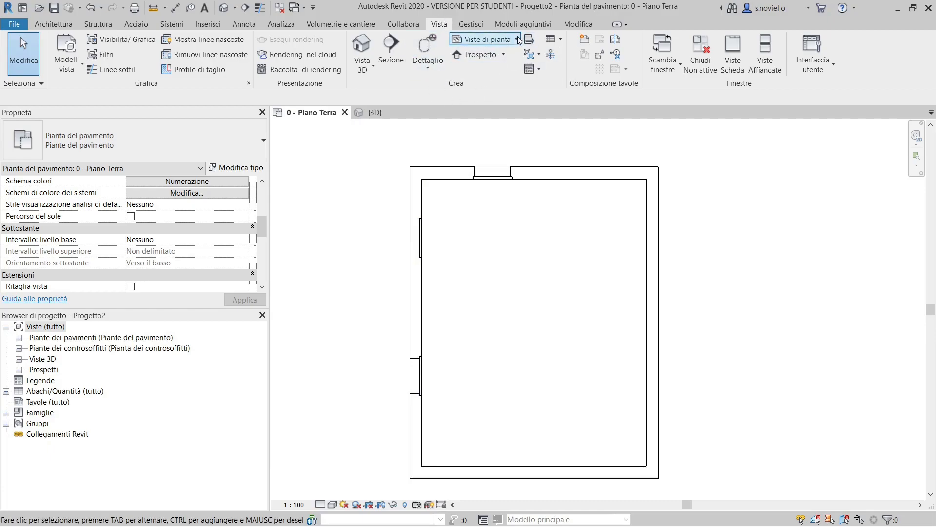
# Create a plan region and sketch its rectangular boundary, about 1.5 m along the wall, around the raised window near the corner
pyautogui.click(502, 40)
pyautogui.click(503, 132)
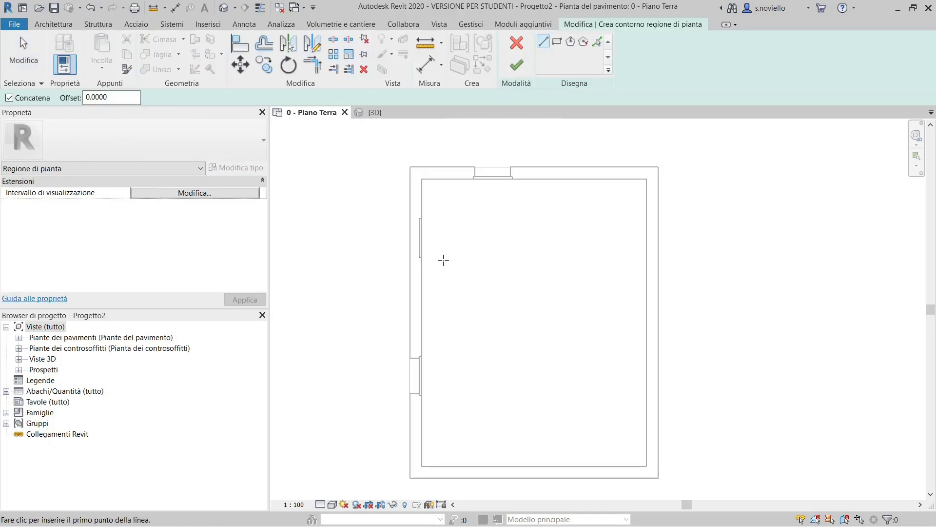
pyautogui.click(556, 43)
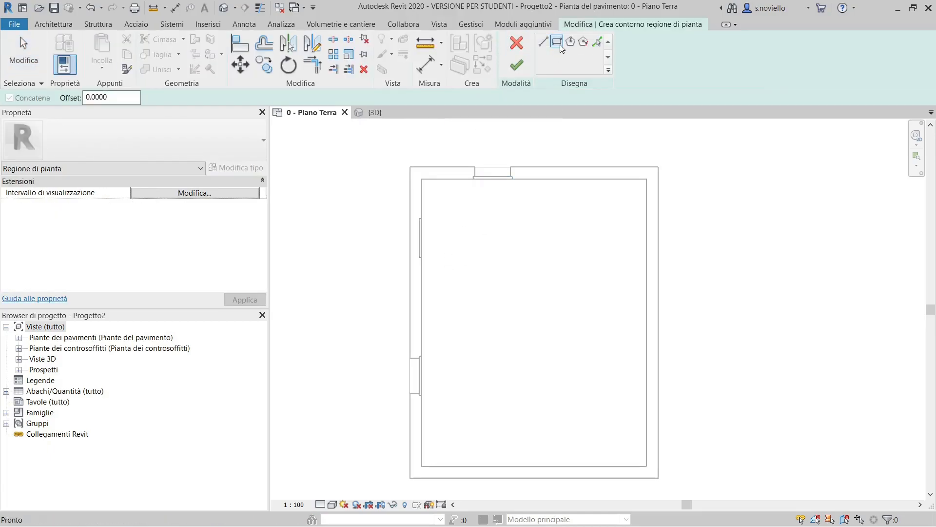
pyautogui.click(381, 199)
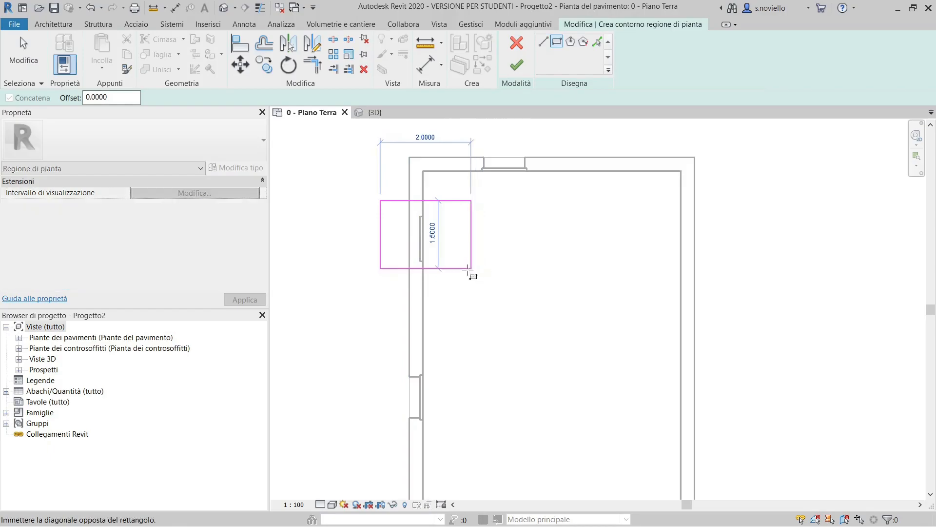
pyautogui.click(457, 268)
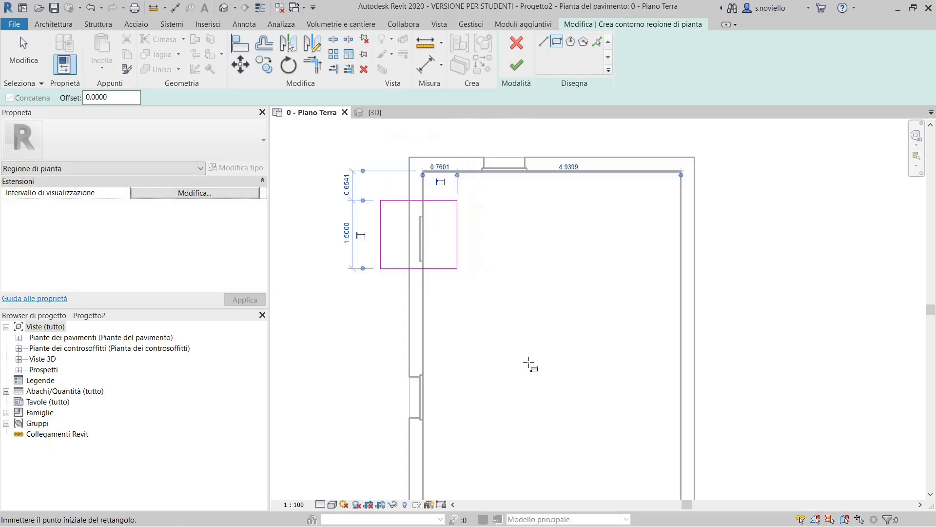
# Finish the plan region's boundary and try to set its cut plane (Piano di taglio) offset to 4 m
pyautogui.click(516, 65)
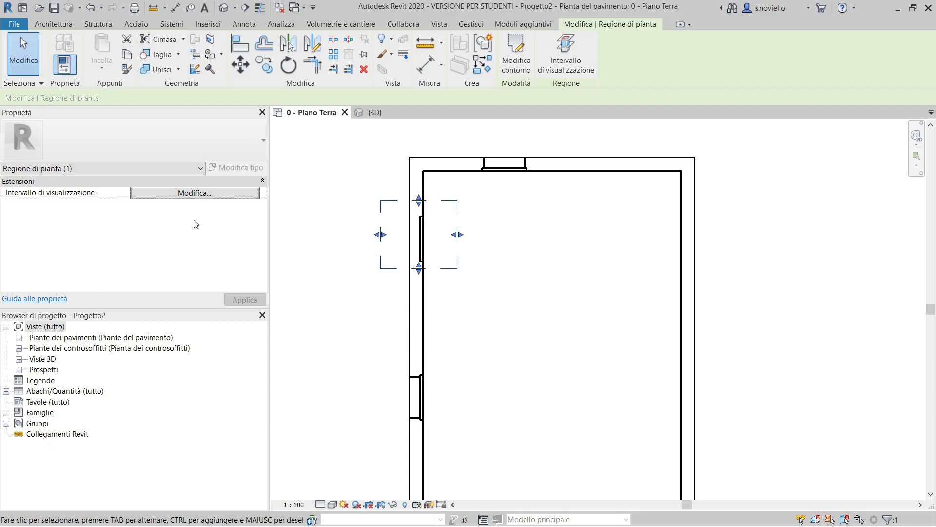
pyautogui.click(192, 194)
pyautogui.moveTo(439, 221); pyautogui.dragTo(787, 162)
pyautogui.doubleClick(813, 214)
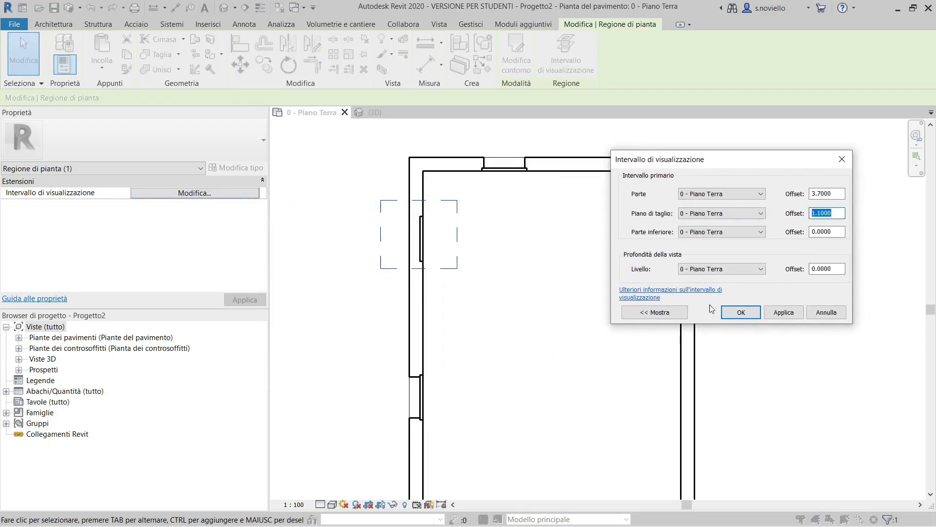
pyautogui.write('4')
pyautogui.click(742, 313)
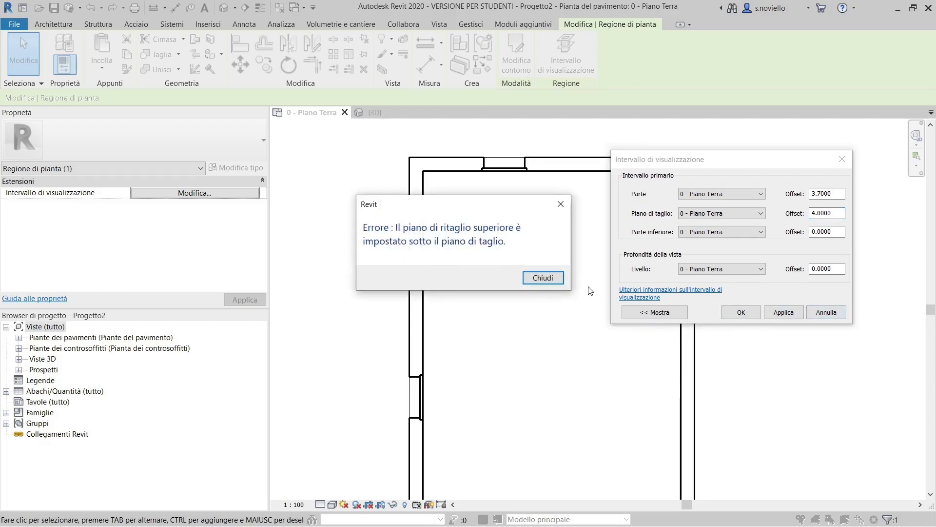
# Set the offset of the plan region's upper limit (Parte) to 4 m as well and apply its view range
pyautogui.click(542, 278)
pyautogui.write('4')
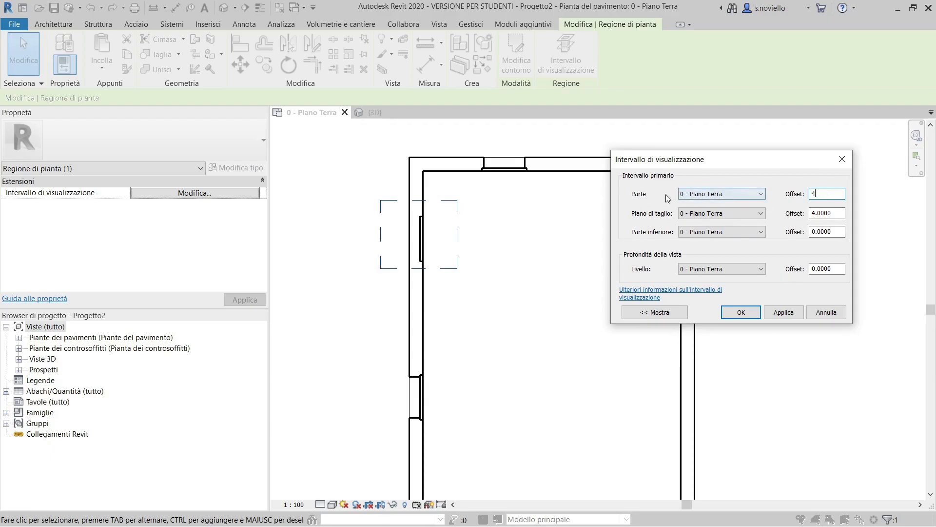
pyautogui.click(742, 312)
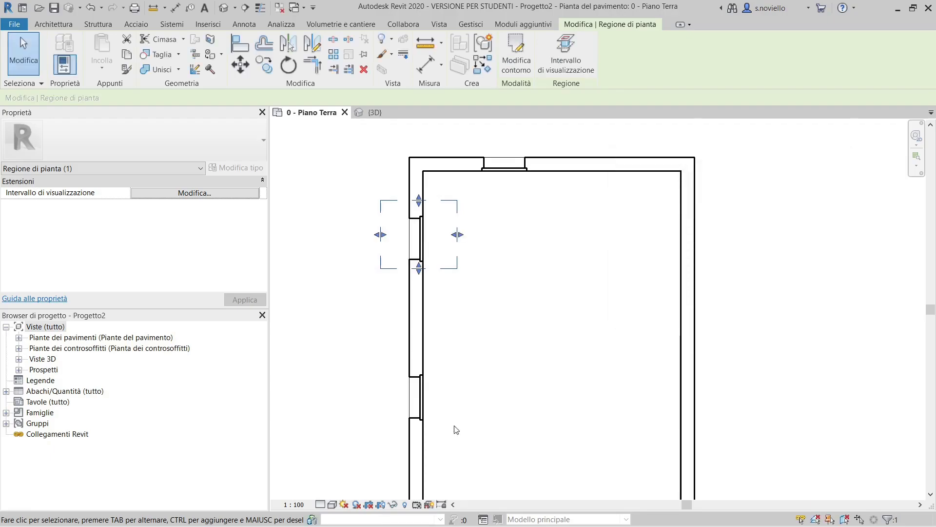
pyautogui.click(362, 304)
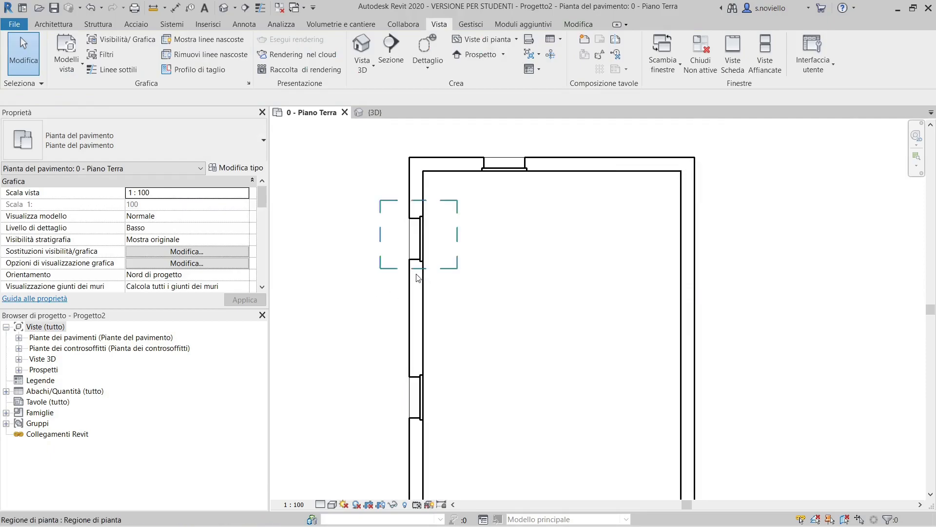
# Examine the raised window inside the plan region and check the cut plane offset in the region's view range
pyautogui.scroll(1, 431, 260)
pyautogui.scroll(1, 431, 260)
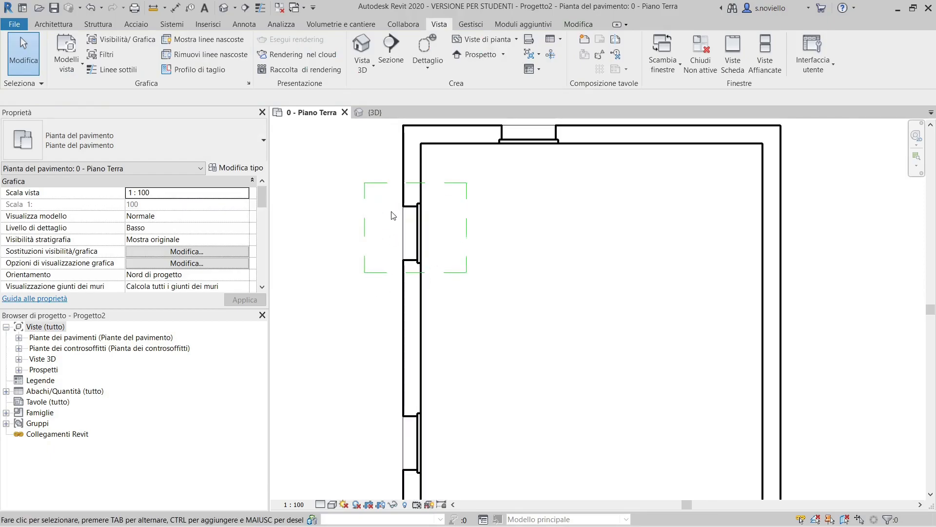
pyautogui.click(365, 261)
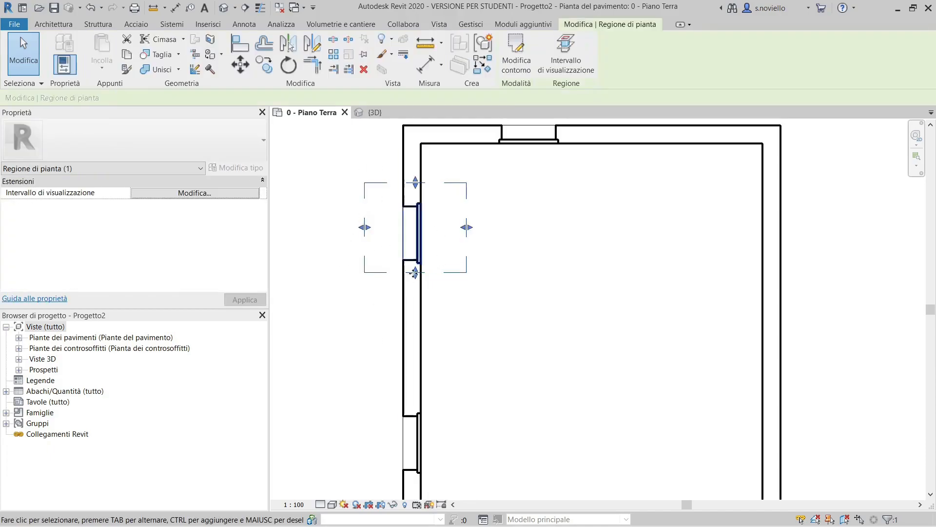
pyautogui.click(208, 195)
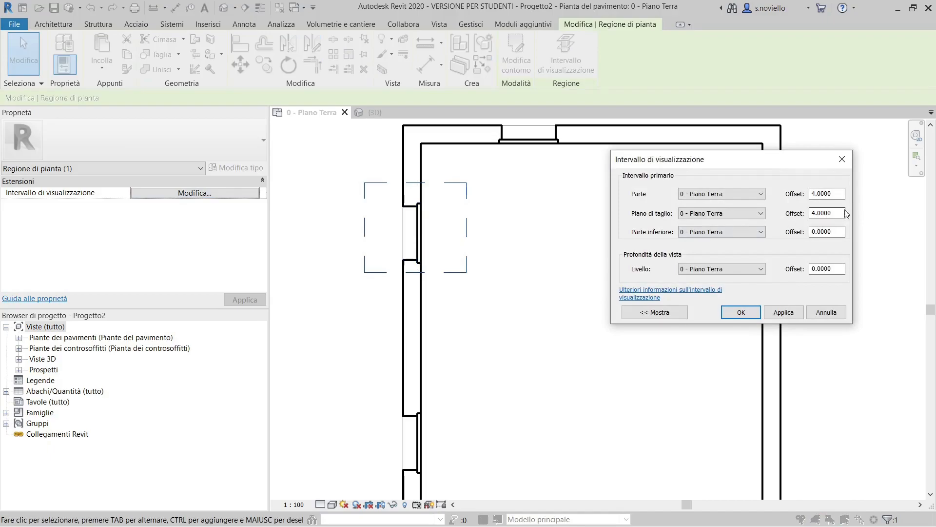
pyautogui.moveTo(838, 212); pyautogui.dragTo(804, 217)
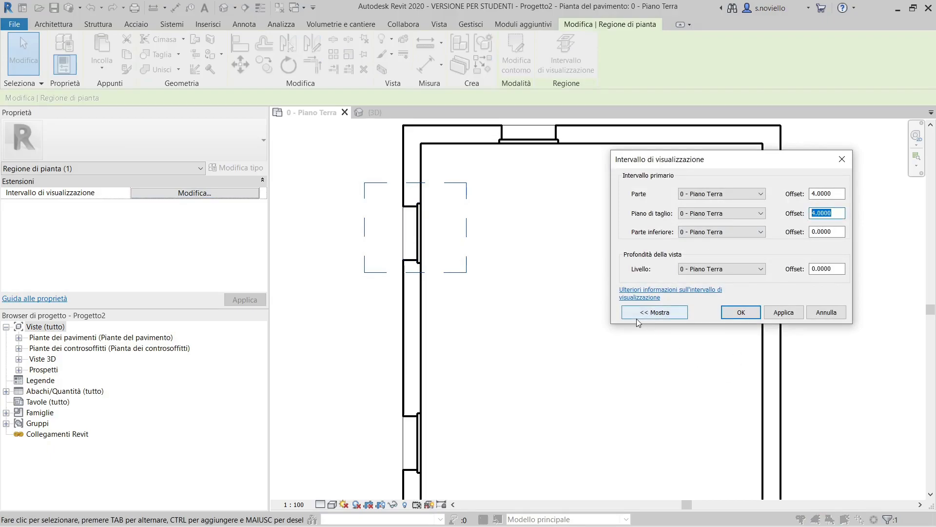
pyautogui.click(742, 312)
pyautogui.scroll(-4, 403, 314)
pyautogui.click(397, 261)
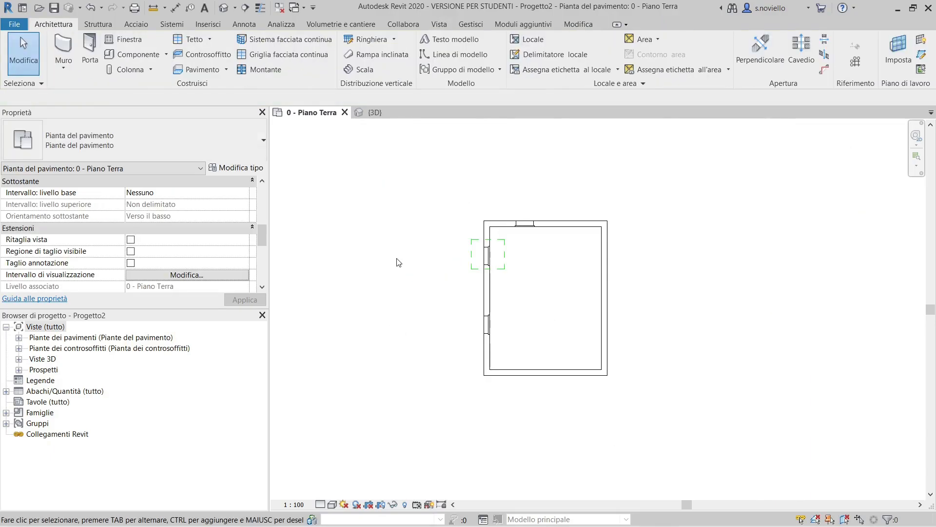
# Set the view depth (Profondità della vista) level offset to 0 in the 0 - Piano Terra plan's view range
pyautogui.scroll(-4, 195, 250)
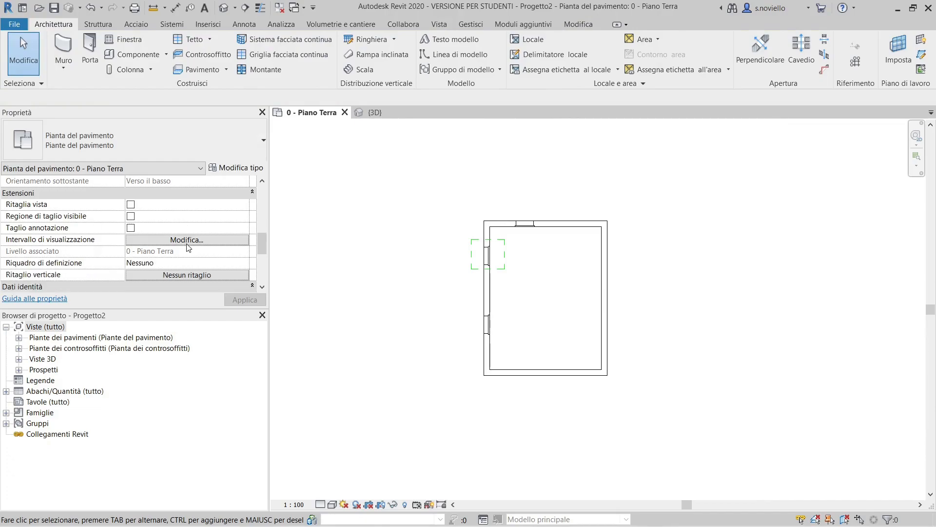
pyautogui.scroll(-2, 188, 249)
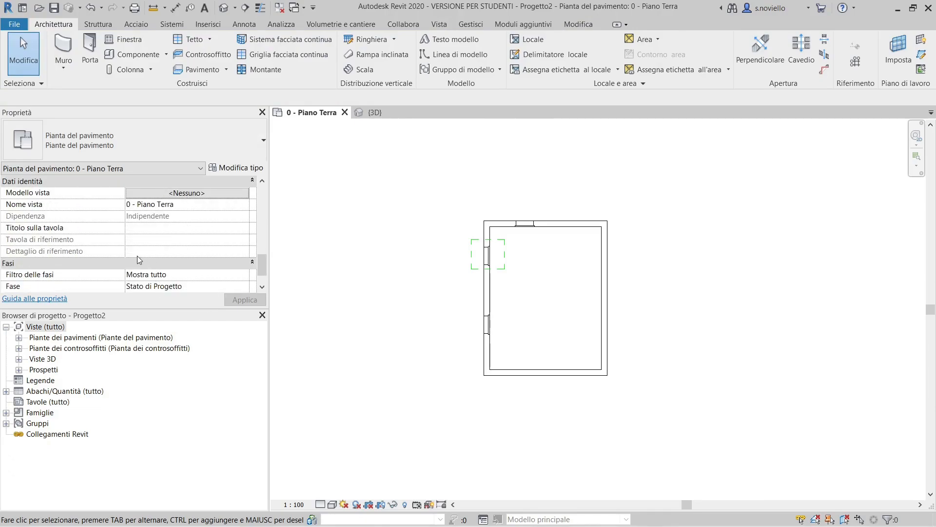
pyautogui.scroll(1, 146, 249)
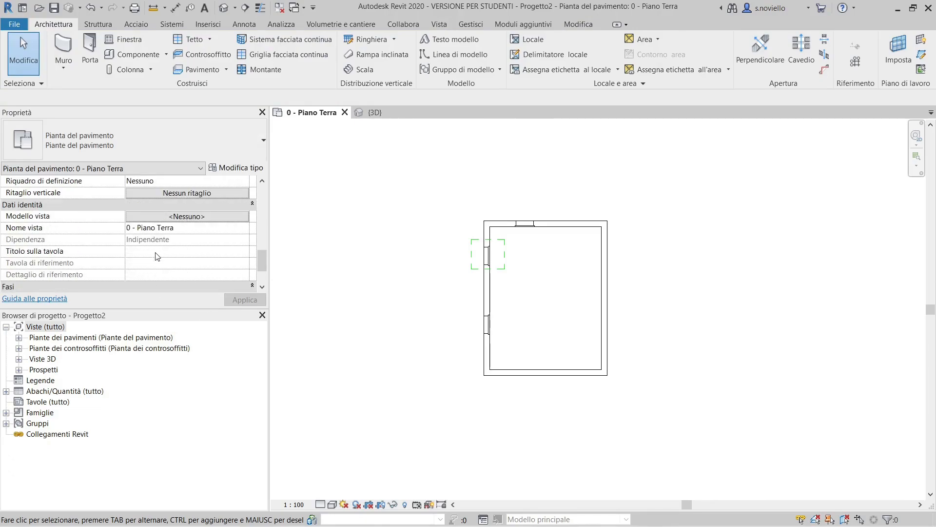
pyautogui.scroll(2, 161, 253)
pyautogui.click(186, 205)
pyautogui.click(654, 312)
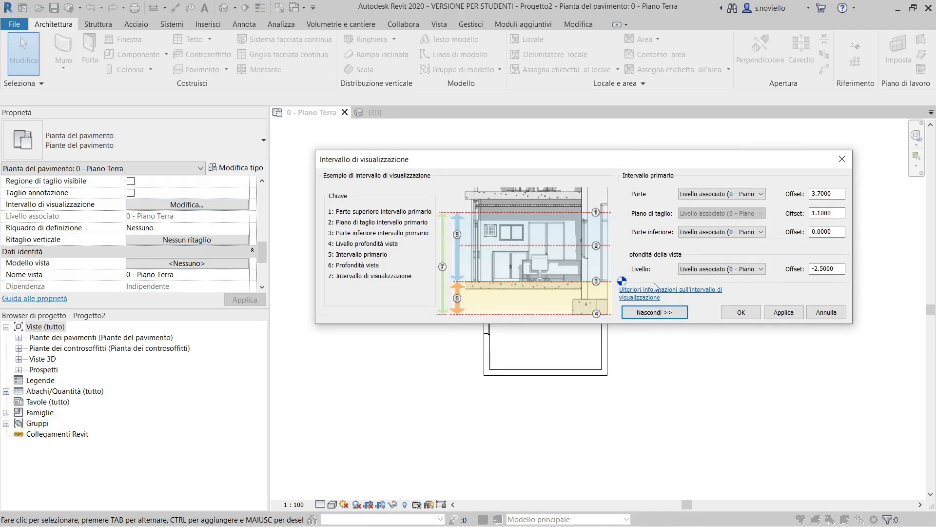
pyautogui.doubleClick(835, 267)
pyautogui.write('0')
pyautogui.click(734, 312)
# Create a rectangular Latero Cementizio - 30 cm floor, about 5.9 by 5 m, outside the building beside the wall with the plan region
pyautogui.click(189, 71)
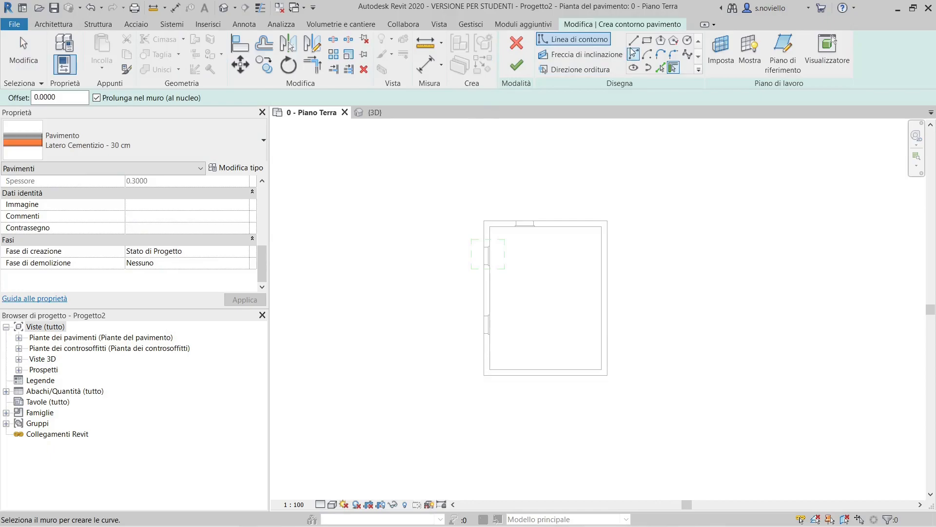
pyautogui.click(647, 42)
pyautogui.click(338, 248)
pyautogui.click(453, 346)
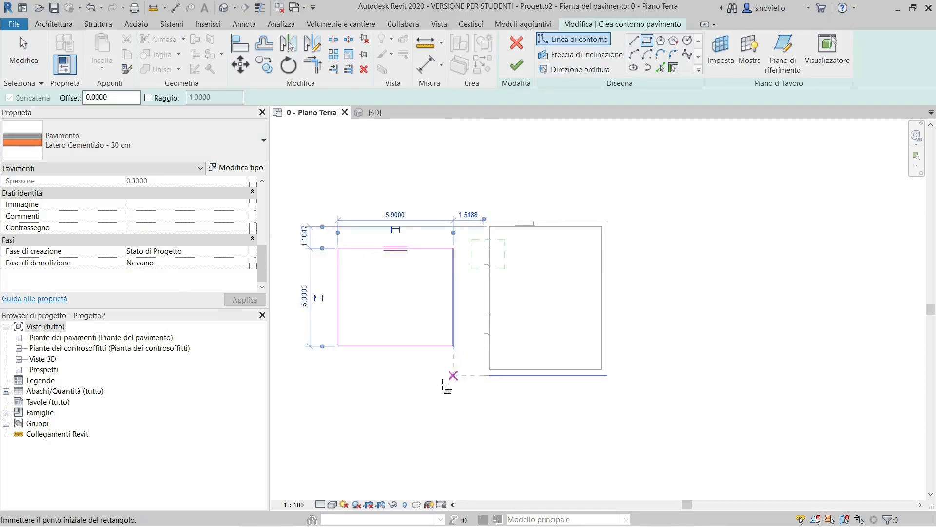
pyautogui.click(517, 65)
pyautogui.click(393, 213)
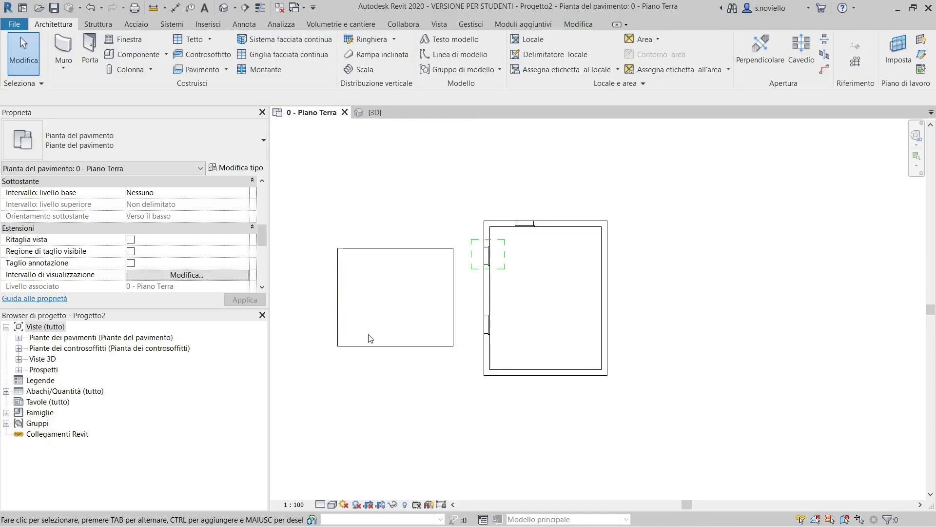
# Examine the new floor in plan and review the 0 - Piano Terra view range offsets
pyautogui.scroll(4, 356, 320)
pyautogui.scroll(-2, 498, 295)
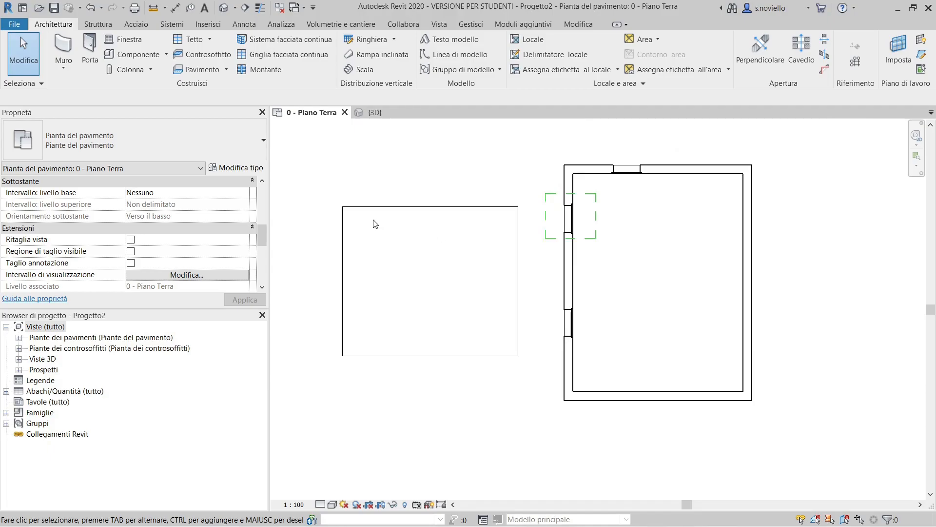
pyautogui.scroll(-2, 142, 248)
pyautogui.click(177, 205)
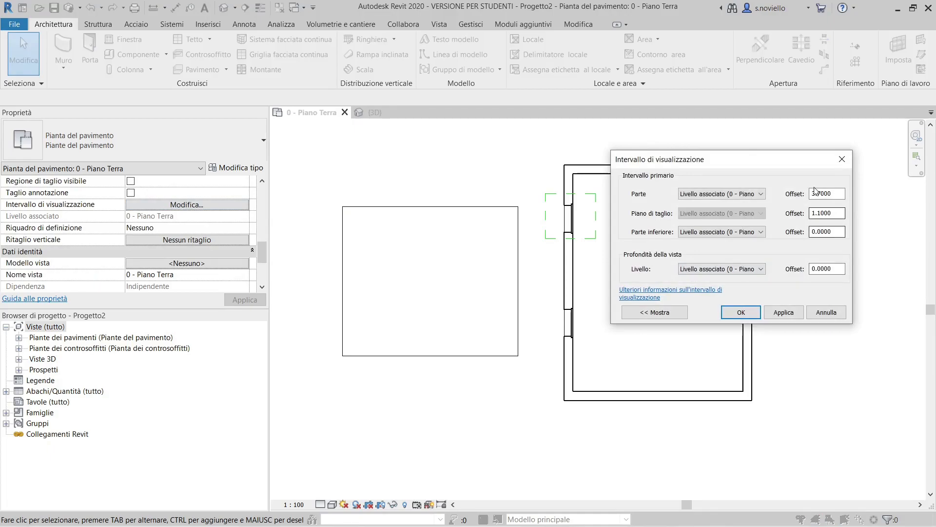
pyautogui.click(842, 159)
# Set the height offset from level of the floor outside the building to -2 m
pyautogui.click(469, 210)
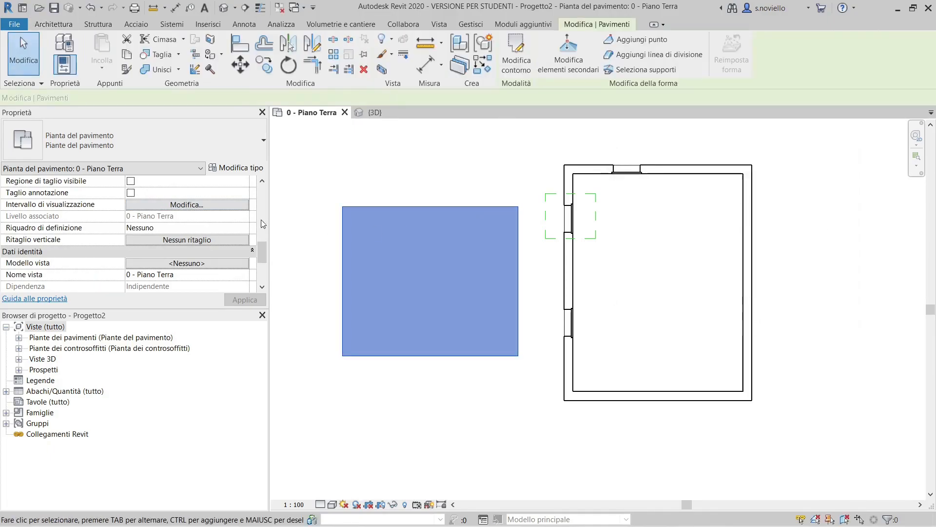
pyautogui.click(165, 205)
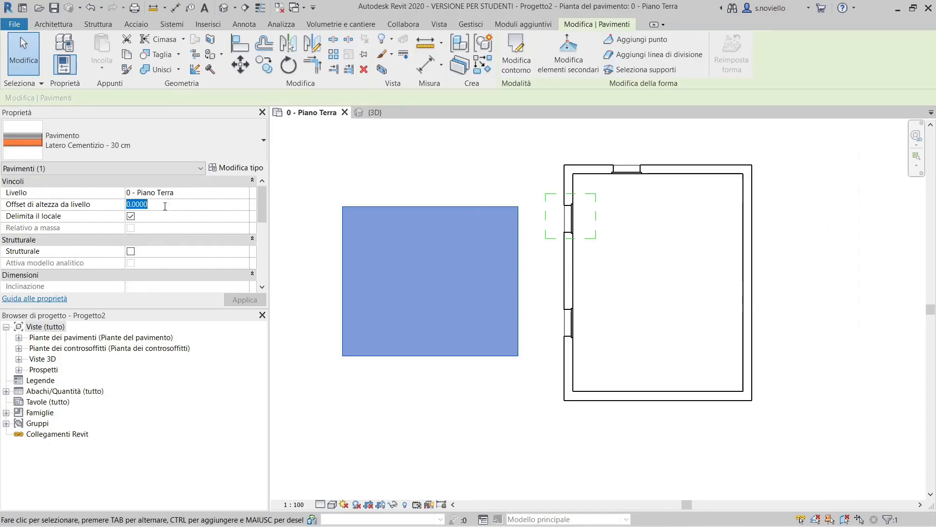
pyautogui.write('-2')
pyautogui.click(251, 303)
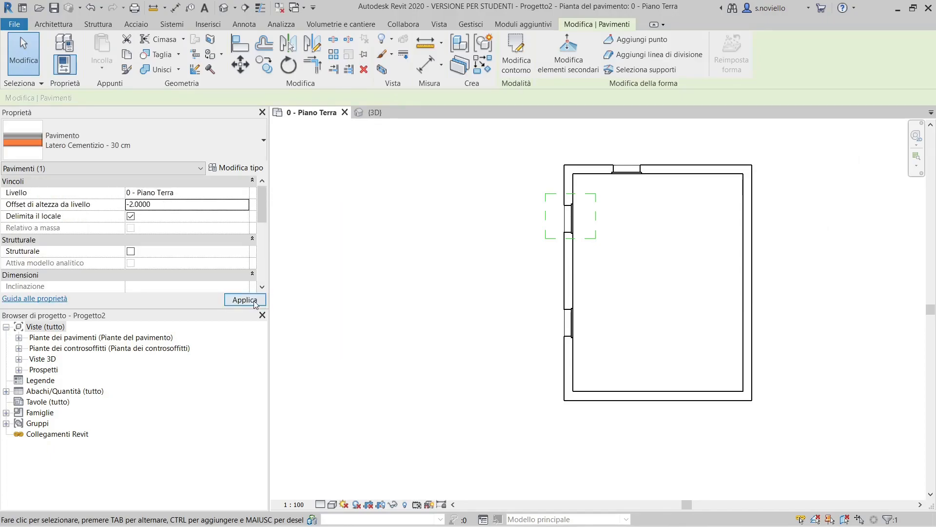
pyautogui.scroll(-2, 402, 235)
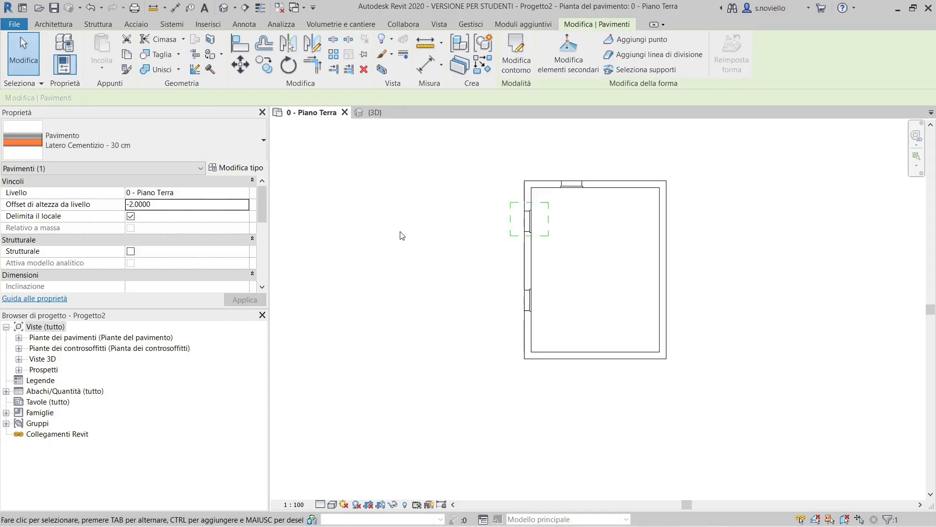
pyautogui.press('Escape')
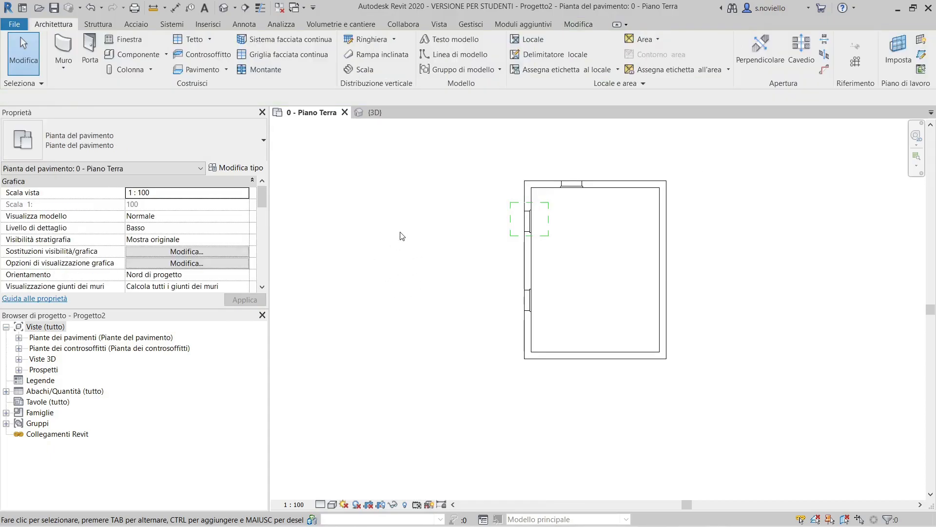
# Set the view depth level offset to -2.5 m in the 0 - Piano Terra plan's view range
pyautogui.scroll(-3, 136, 246)
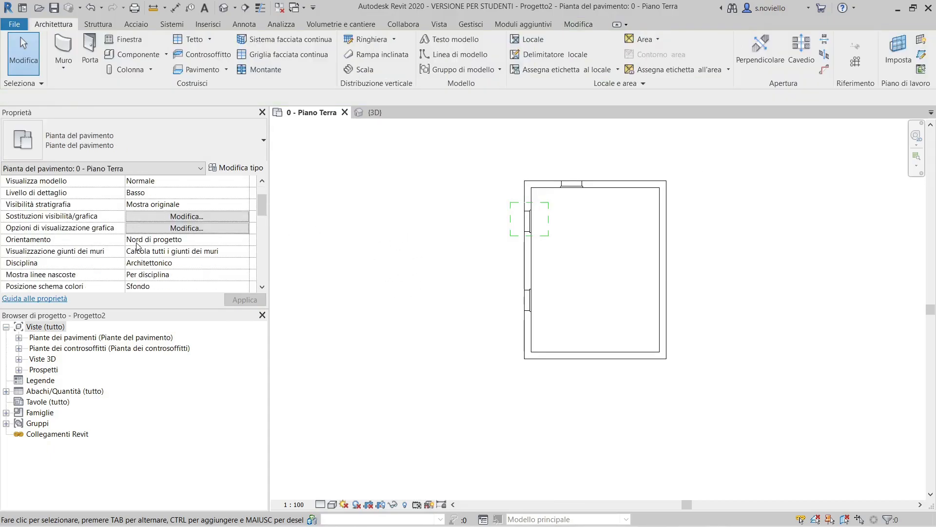
pyautogui.scroll(3, 136, 245)
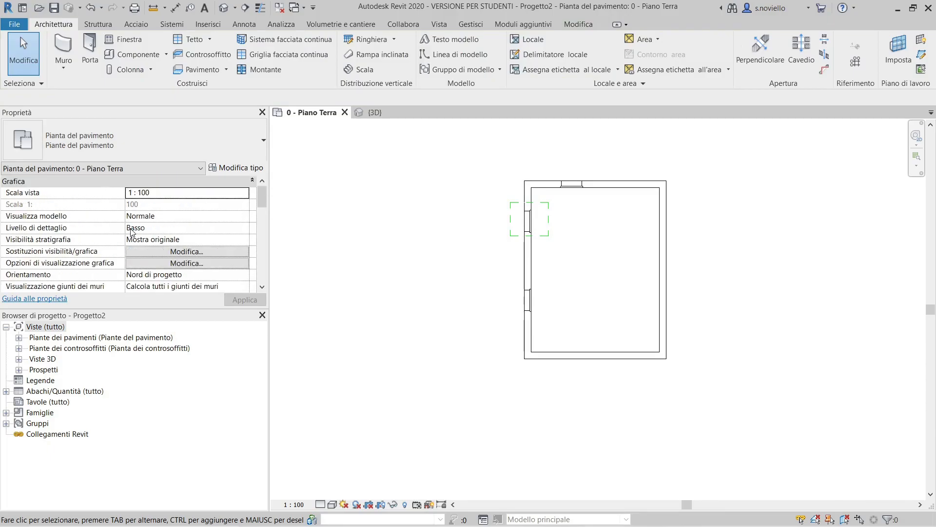
pyautogui.scroll(-5, 129, 232)
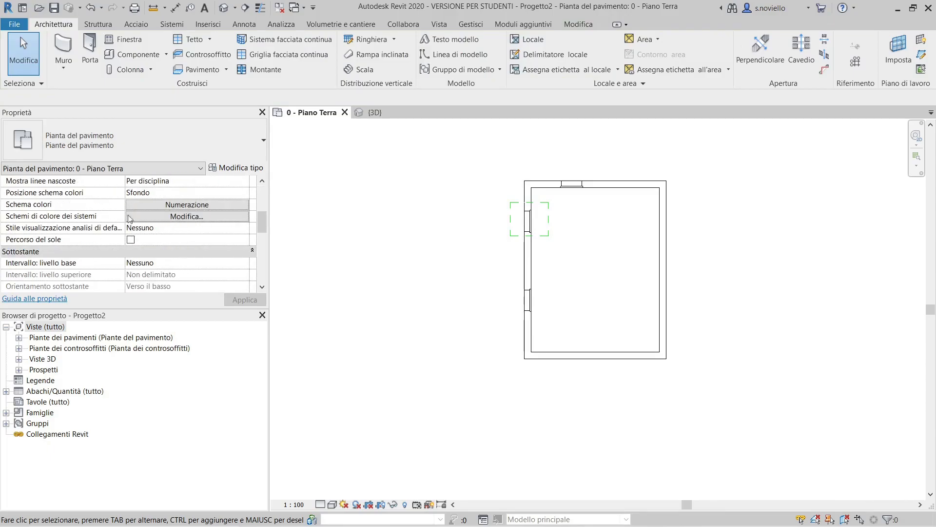
pyautogui.scroll(3, 180, 208)
pyautogui.scroll(-5, 185, 220)
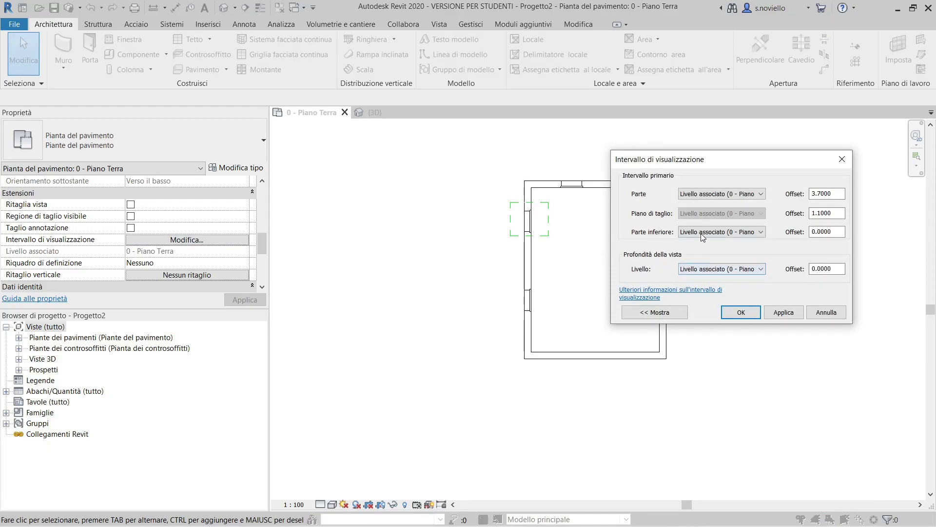
pyautogui.moveTo(841, 268); pyautogui.dragTo(661, 304)
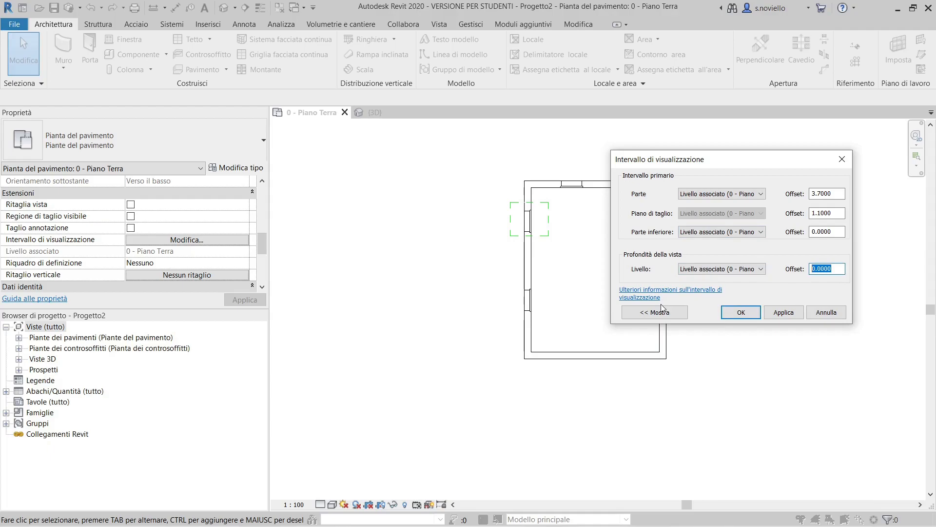
pyautogui.write('-2.5')
pyautogui.click(740, 312)
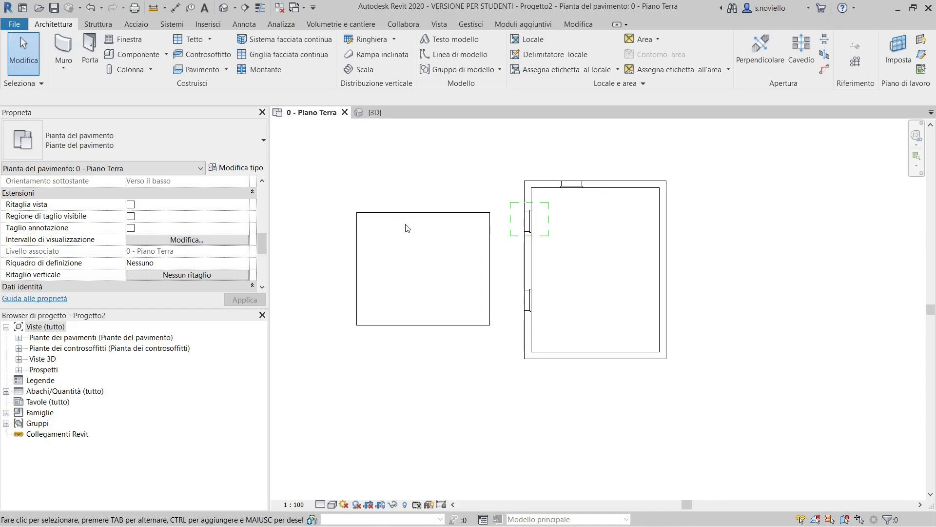
# Examine the 0 - Piano Terra view range settings against the example diagram, leaving them as they are
pyautogui.scroll(-3, 132, 246)
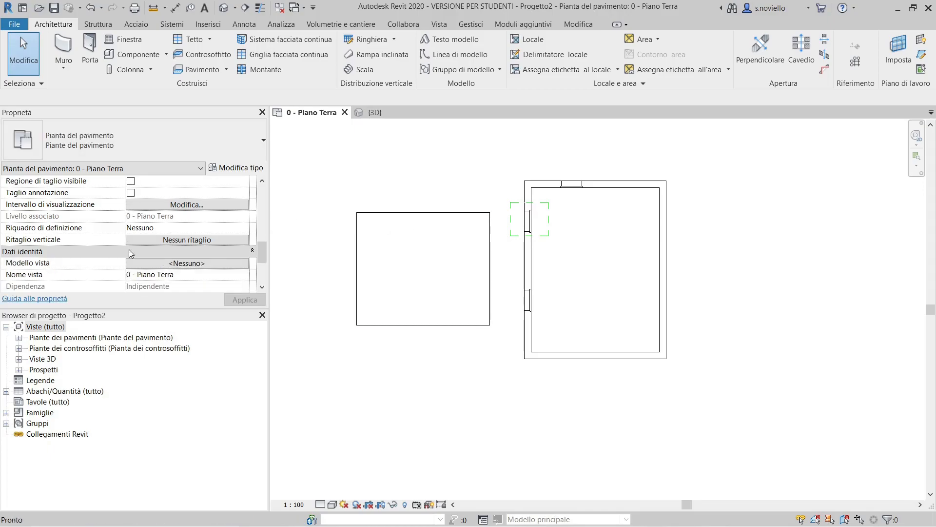
pyautogui.scroll(-1, 142, 243)
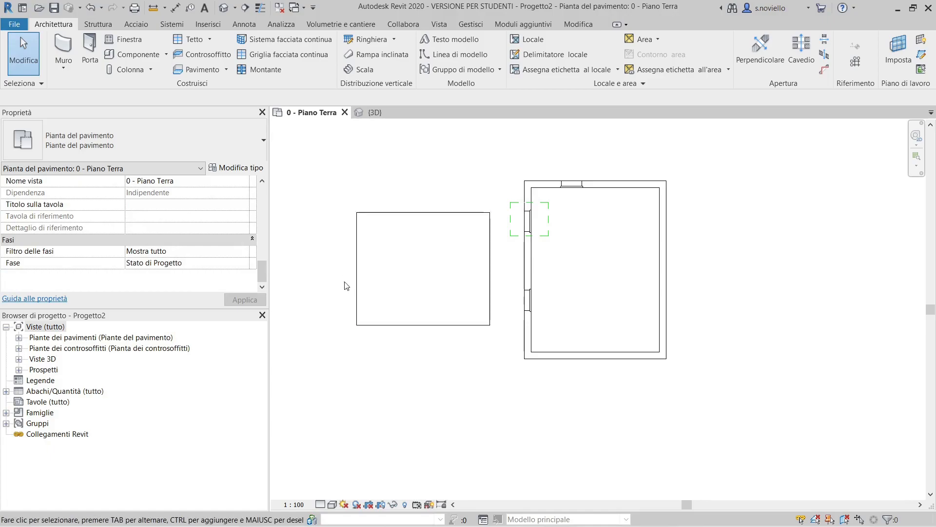
pyautogui.scroll(4, 163, 231)
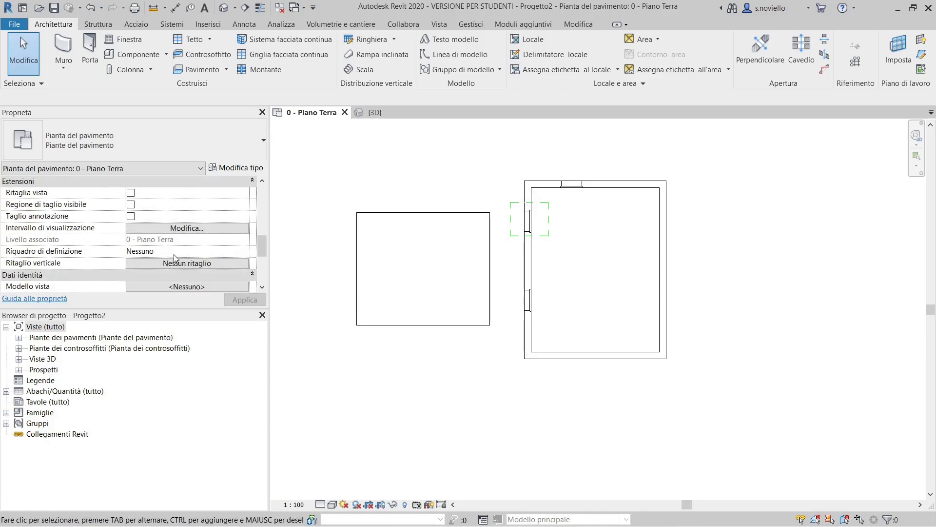
pyautogui.scroll(2, 175, 257)
pyautogui.click(187, 274)
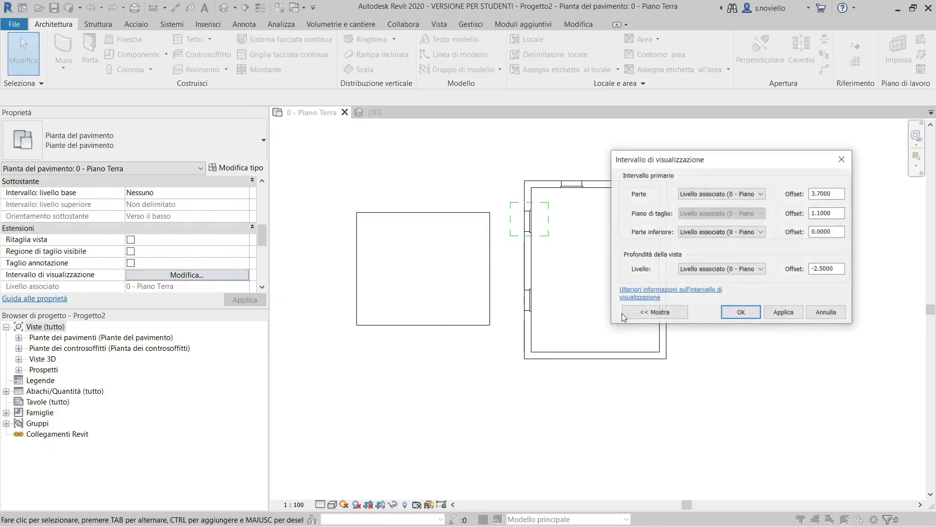
pyautogui.click(632, 316)
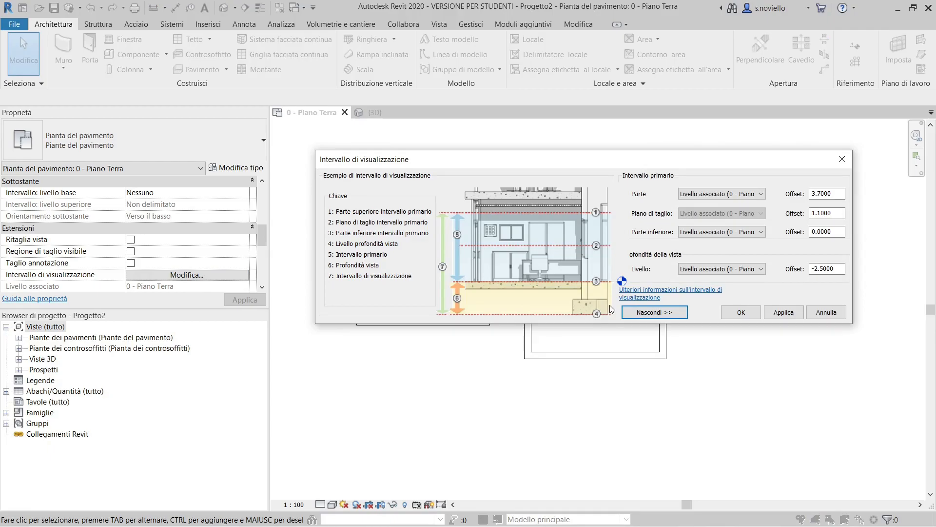
pyautogui.click(826, 313)
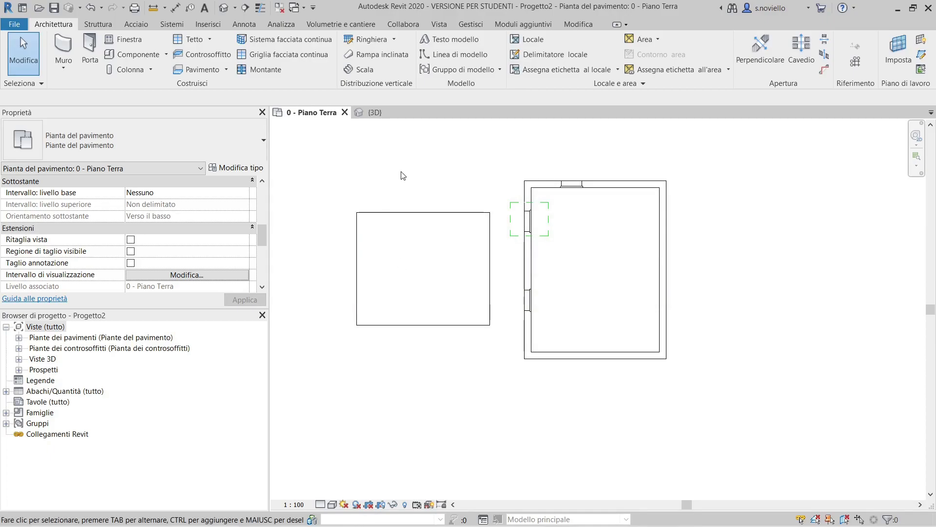
# In the line styles, set the colour of the <Oltre> line to grey RGB 192-192-192
pyautogui.click(476, 25)
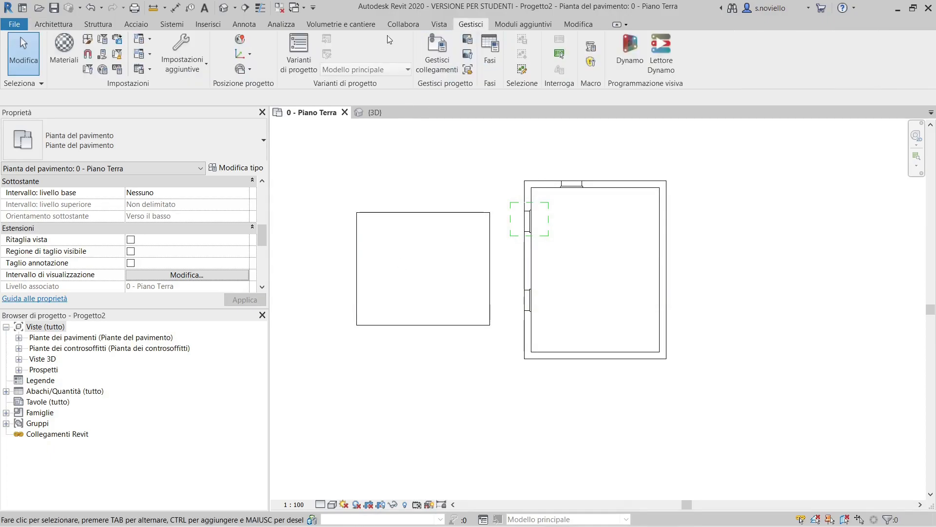
pyautogui.click(185, 63)
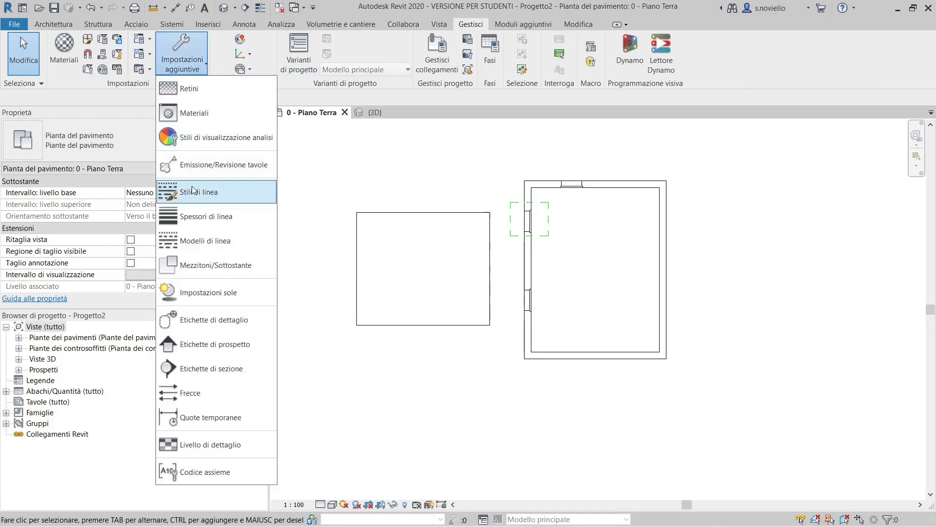
pyautogui.click(201, 201)
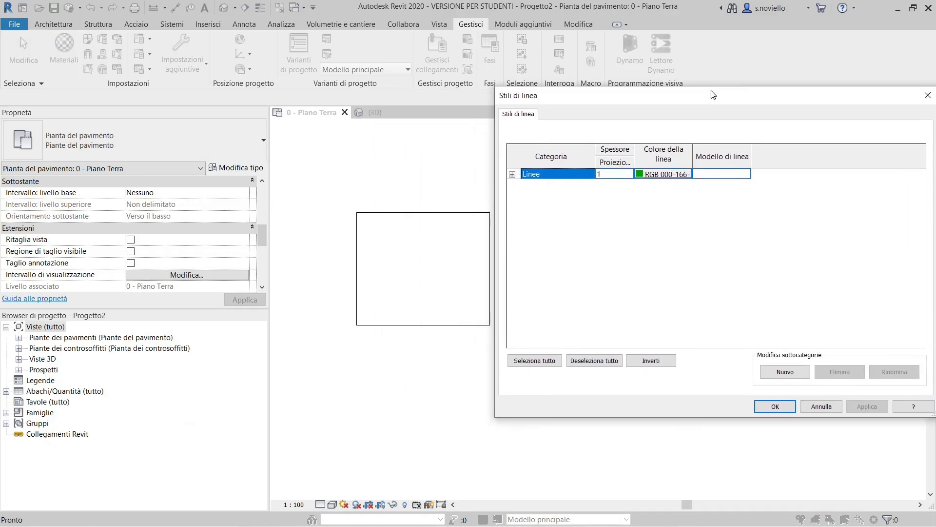
pyautogui.click(512, 175)
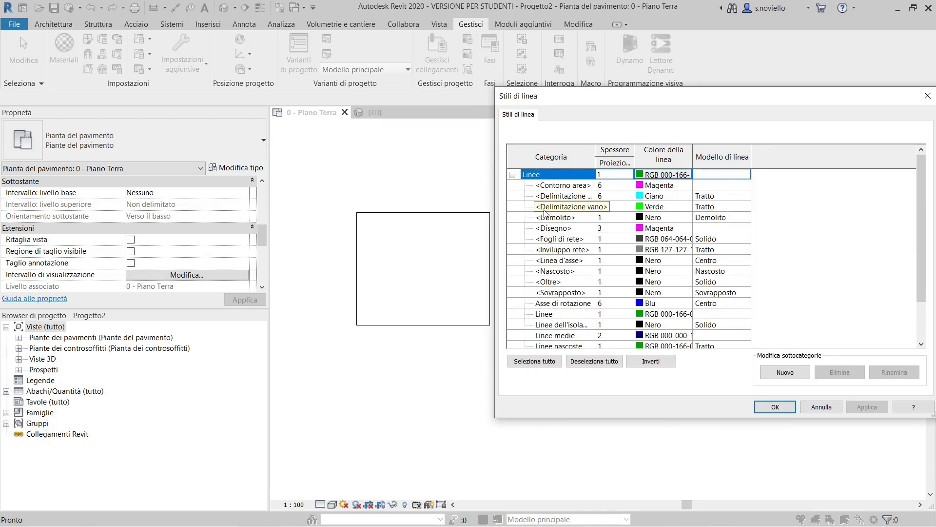
pyautogui.click(548, 282)
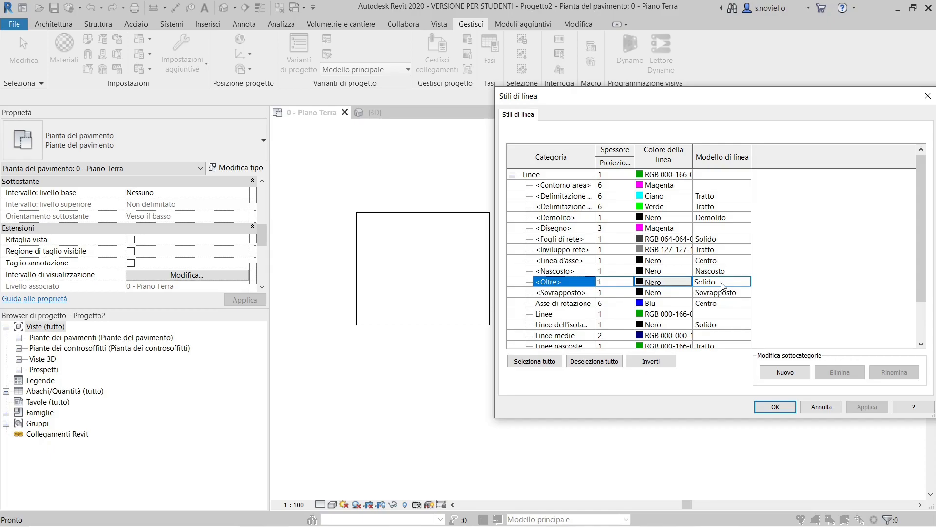
pyautogui.click(636, 287)
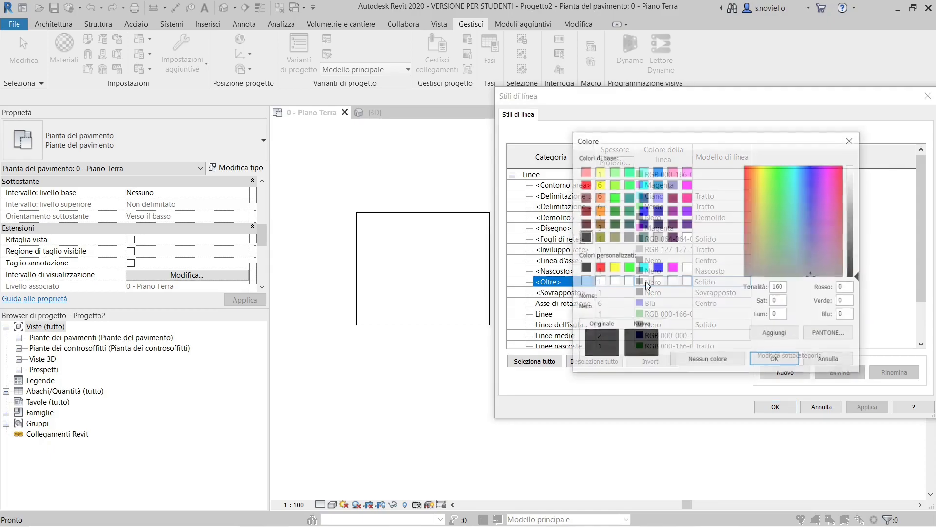
pyautogui.click(658, 237)
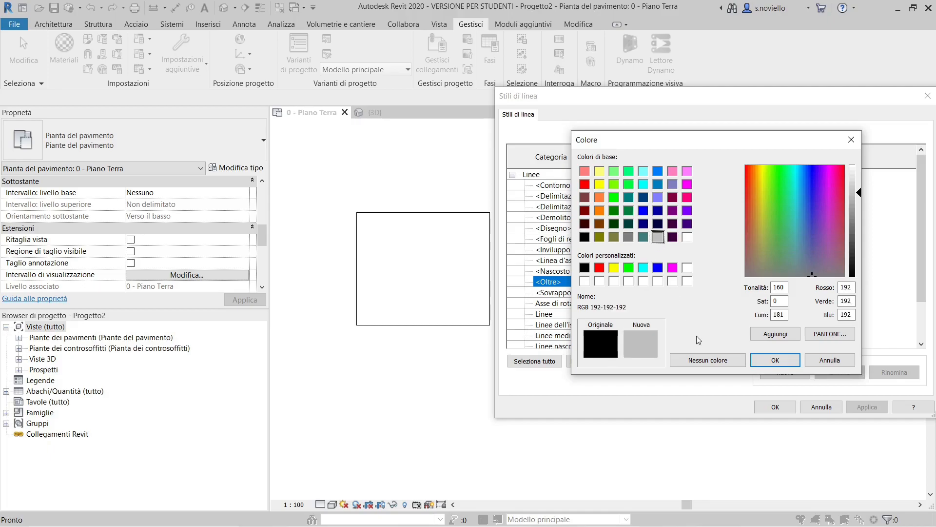
pyautogui.click(771, 361)
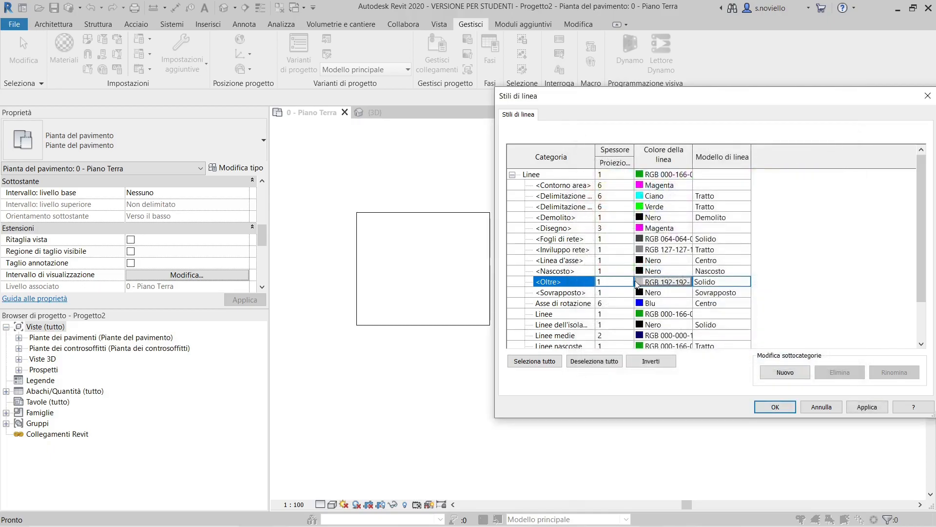
# Set the line pattern of the <Oltre> line style to Tratto and apply the line style changes
pyautogui.click(719, 282)
pyautogui.click(745, 282)
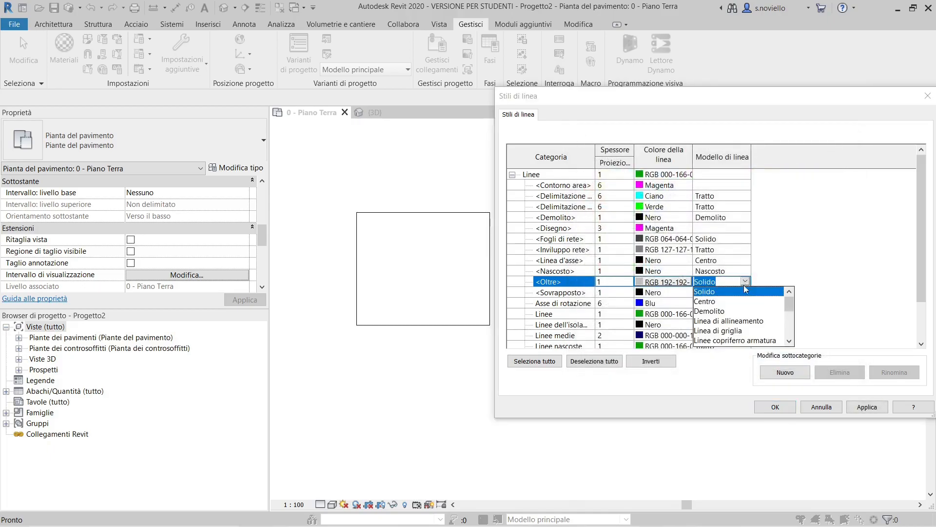
pyautogui.scroll(-4, 722, 313)
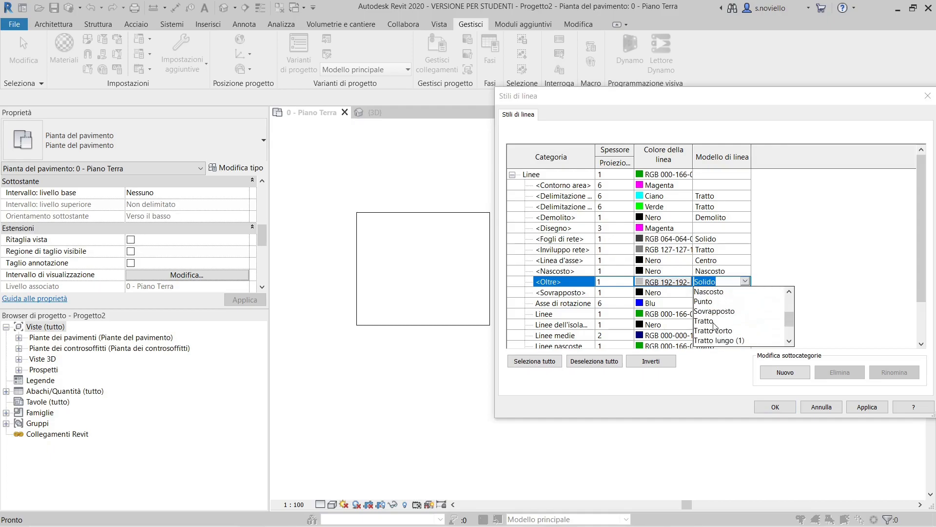
pyautogui.click(719, 341)
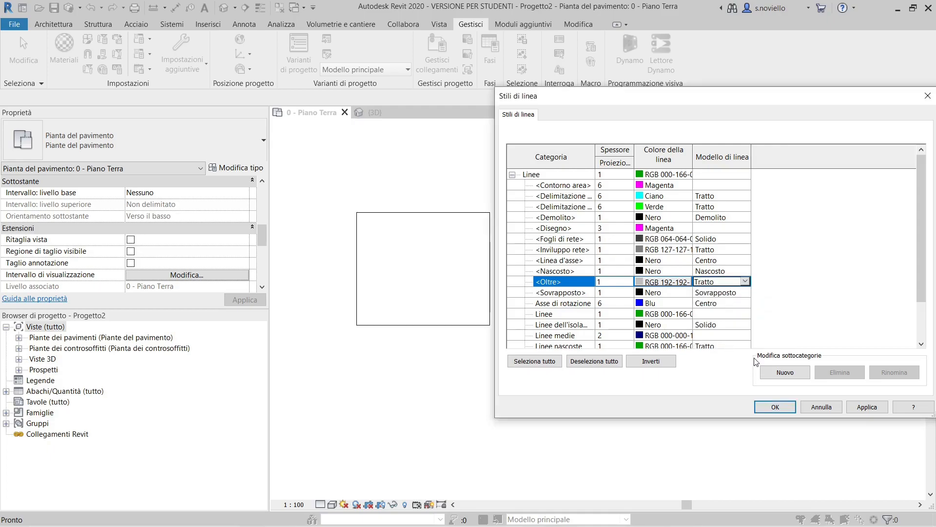
pyautogui.click(775, 406)
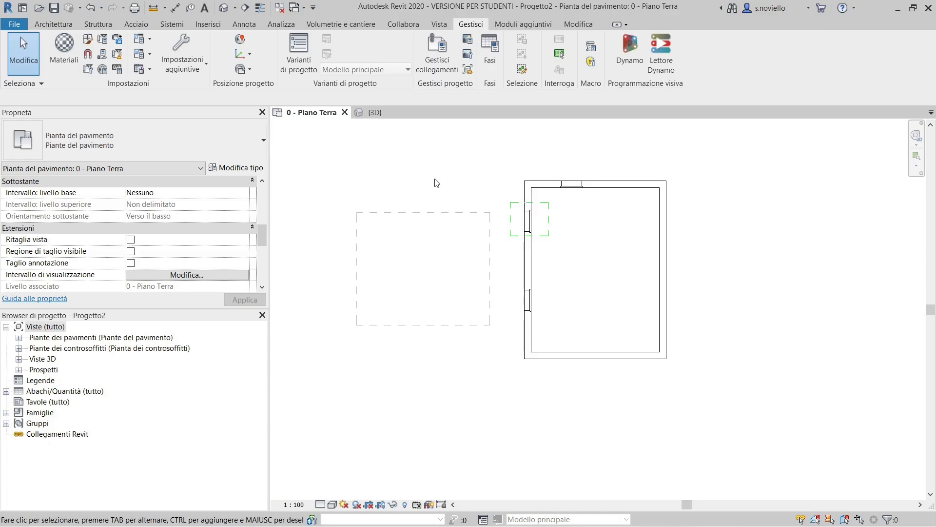
# Set the height offset from level of the floor outside the building to 0
pyautogui.click(403, 212)
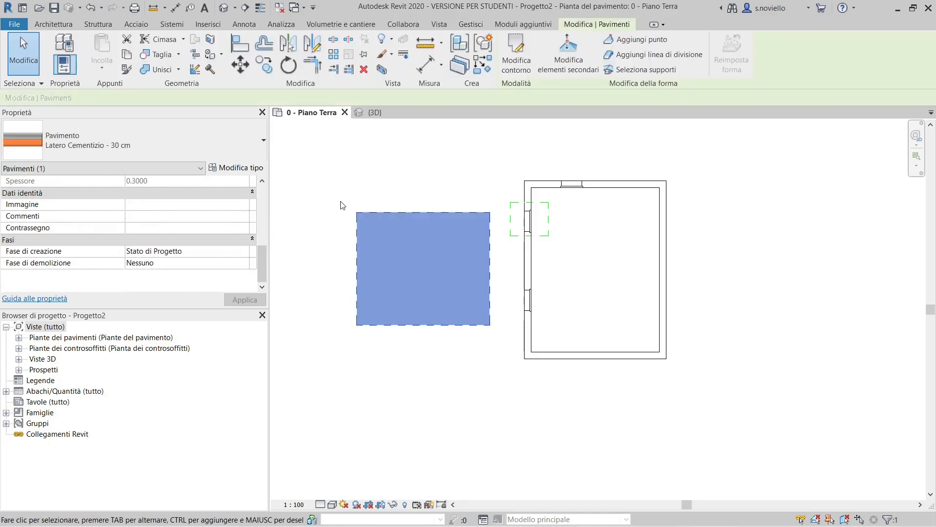
pyautogui.scroll(3, 128, 238)
pyautogui.click(166, 204)
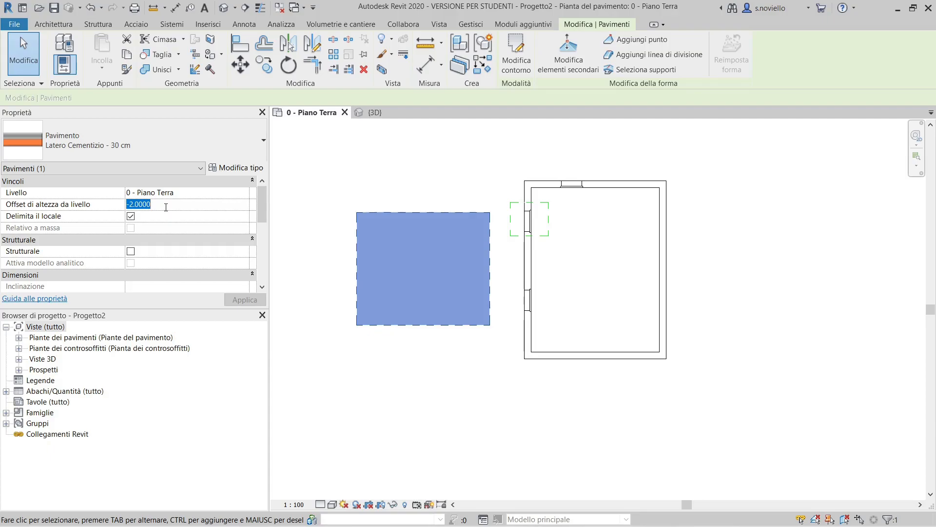
pyautogui.write('0')
pyautogui.press('Return')
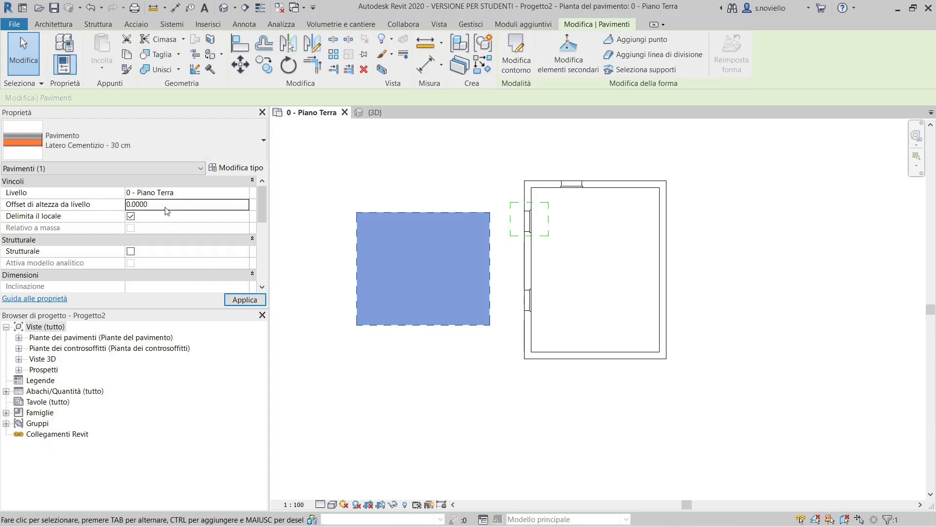
pyautogui.click(449, 159)
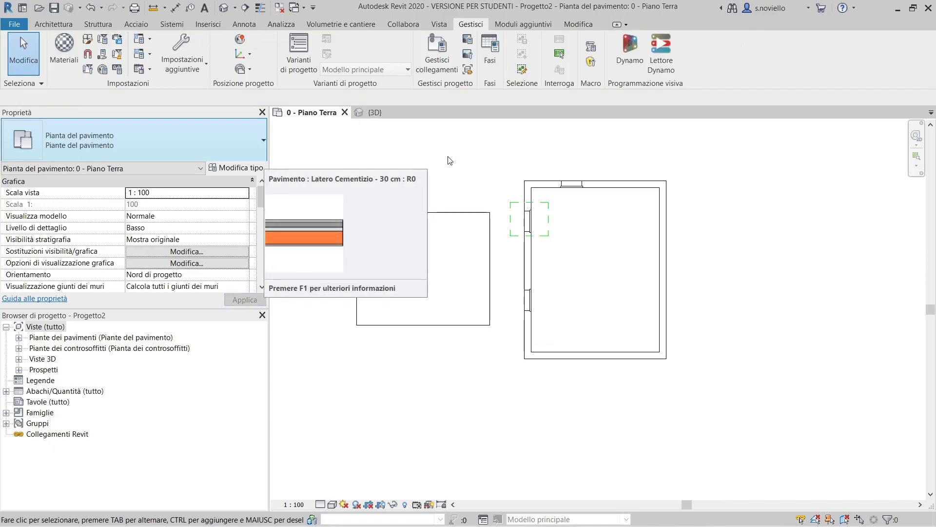
# Review the plan and compare the 0 - Piano Terra view range offsets with the example diagram
pyautogui.scroll(2, 442, 186)
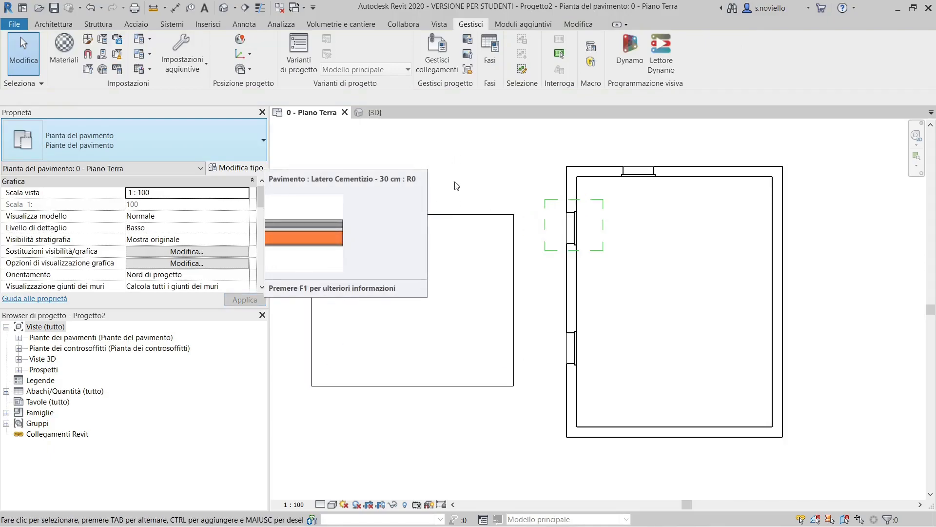
pyautogui.scroll(-1, 459, 183)
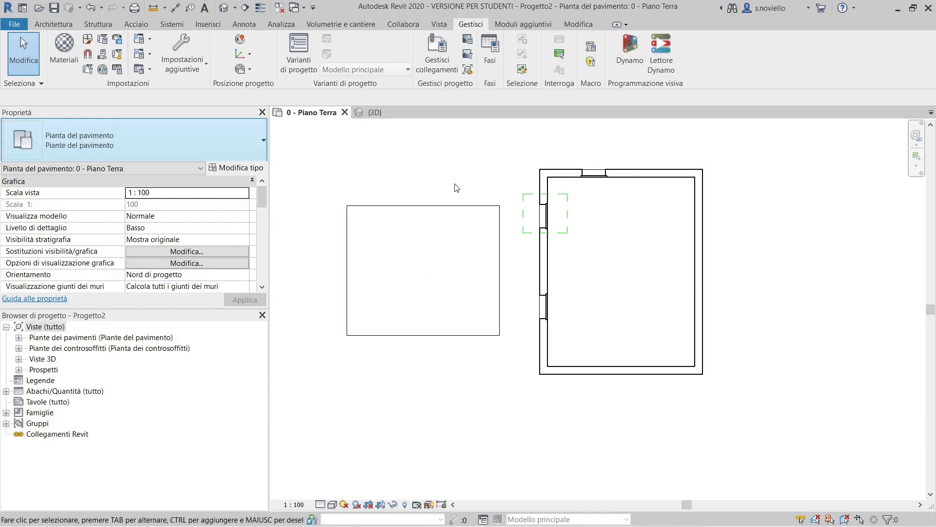
pyautogui.scroll(-5, 171, 288)
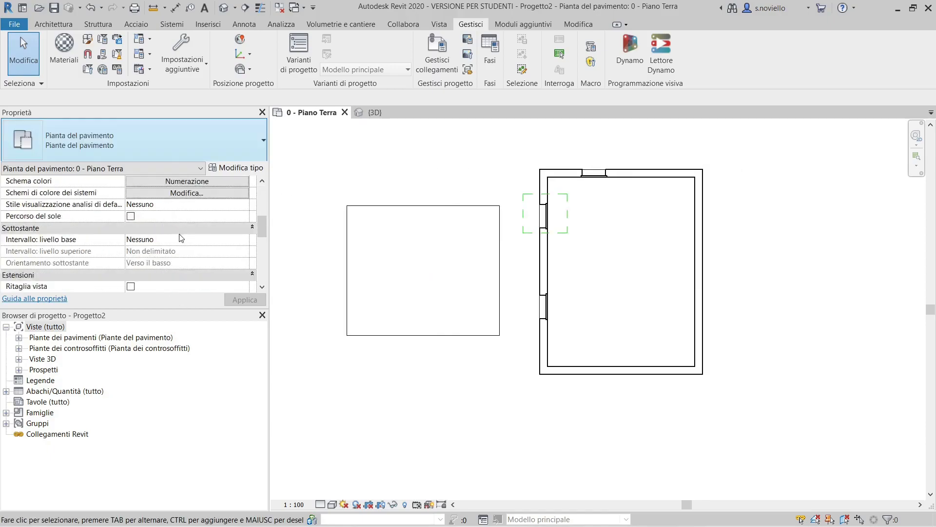
pyautogui.click(164, 263)
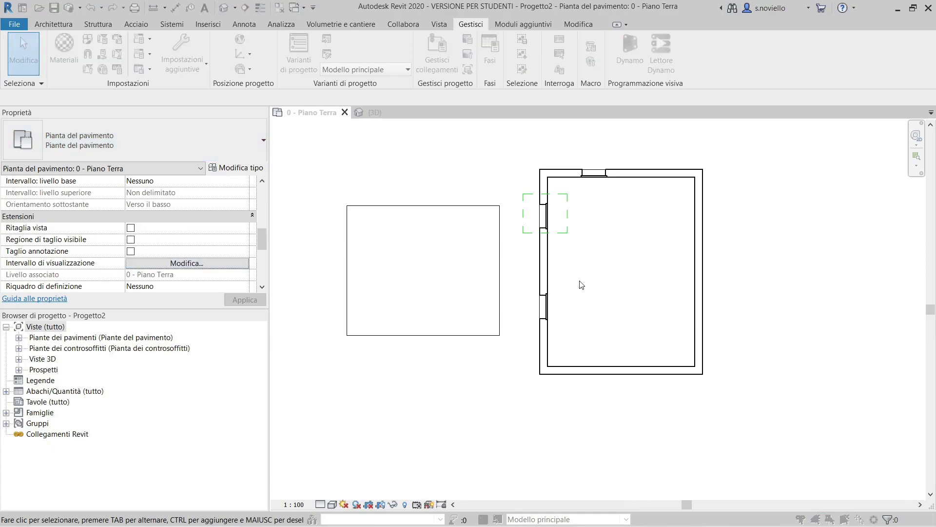
pyautogui.click(654, 312)
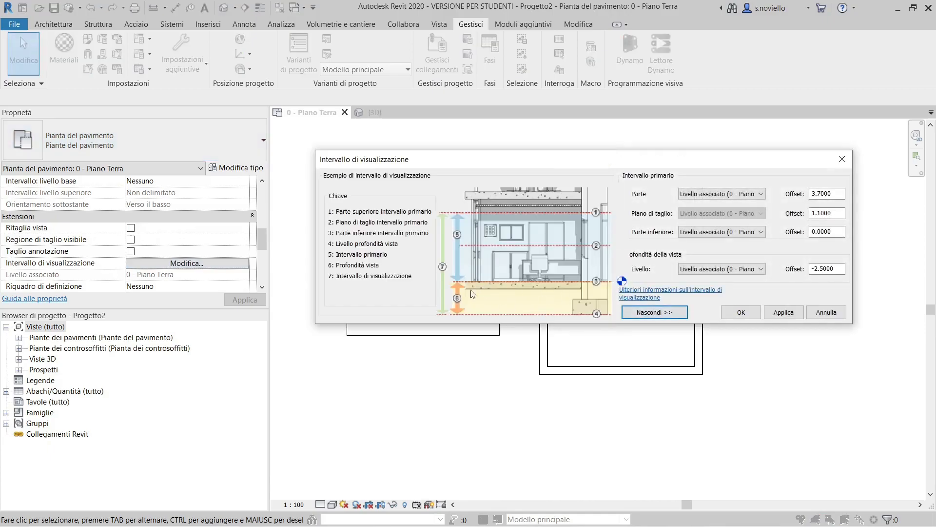
pyautogui.click(742, 312)
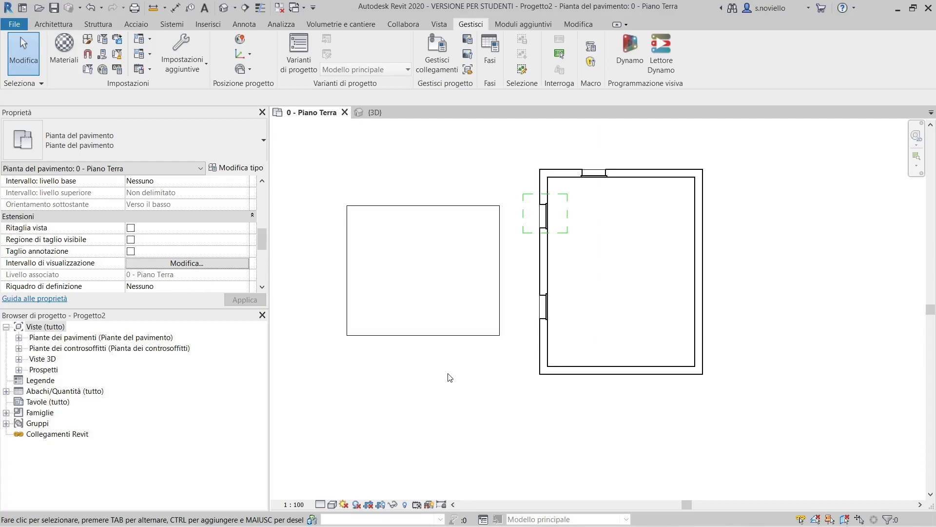
# Create a second rectangular Latero Cementizio - 30 cm floor, about 6.3 m wide, overlapping the upper-left corner of the floor outside the building
pyautogui.scroll(-2, 444, 320)
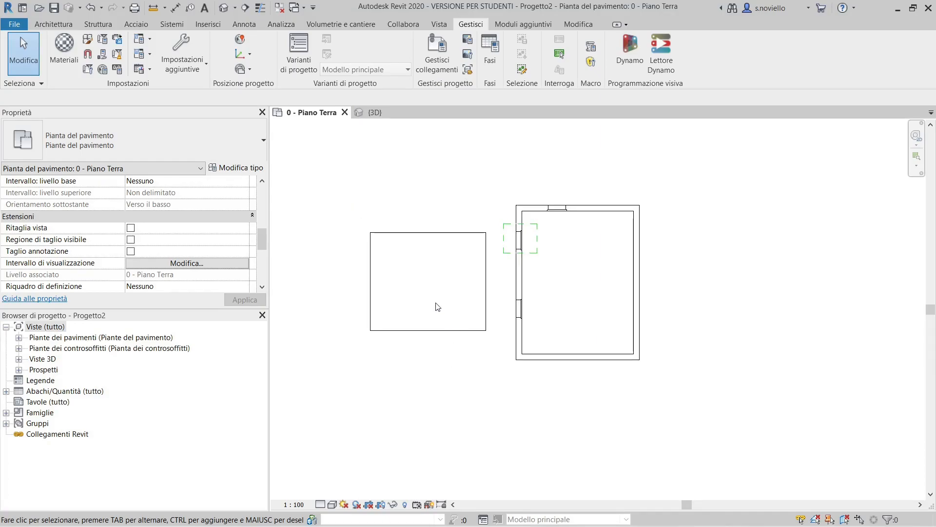
pyautogui.moveTo(395, 255); pyautogui.dragTo(440, 247, button='middle')
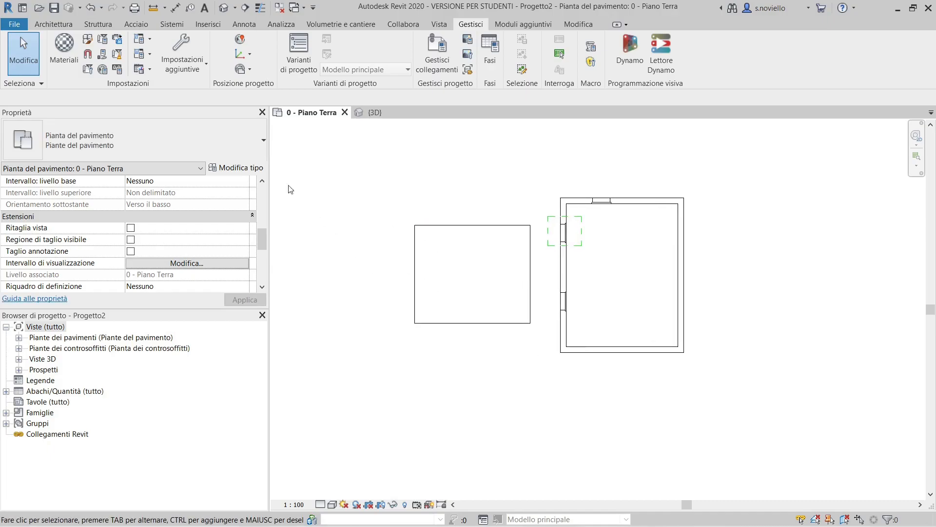
pyautogui.click(55, 24)
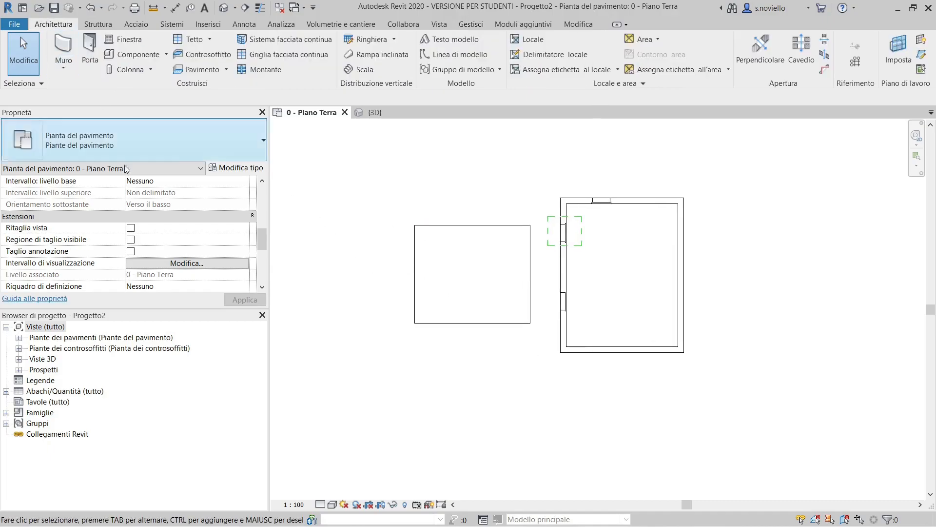
pyautogui.click(195, 71)
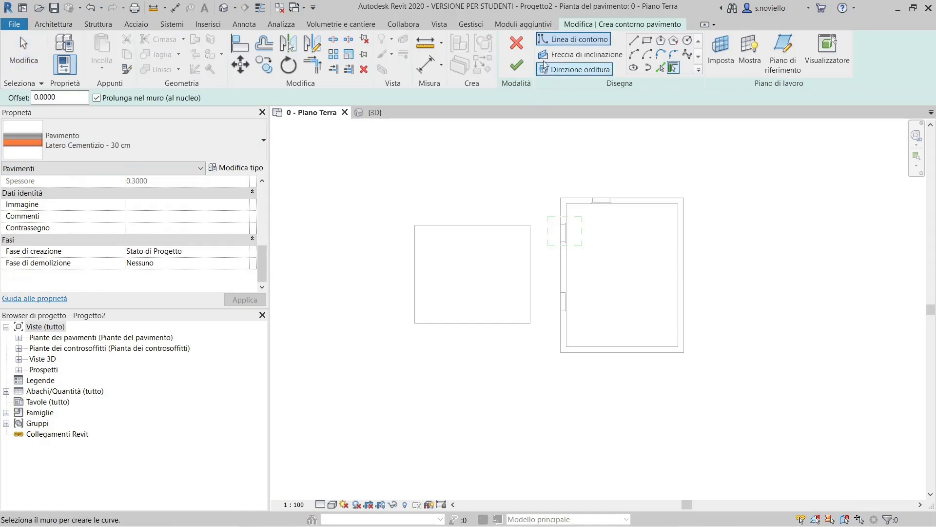
pyautogui.click(647, 40)
pyautogui.click(347, 172)
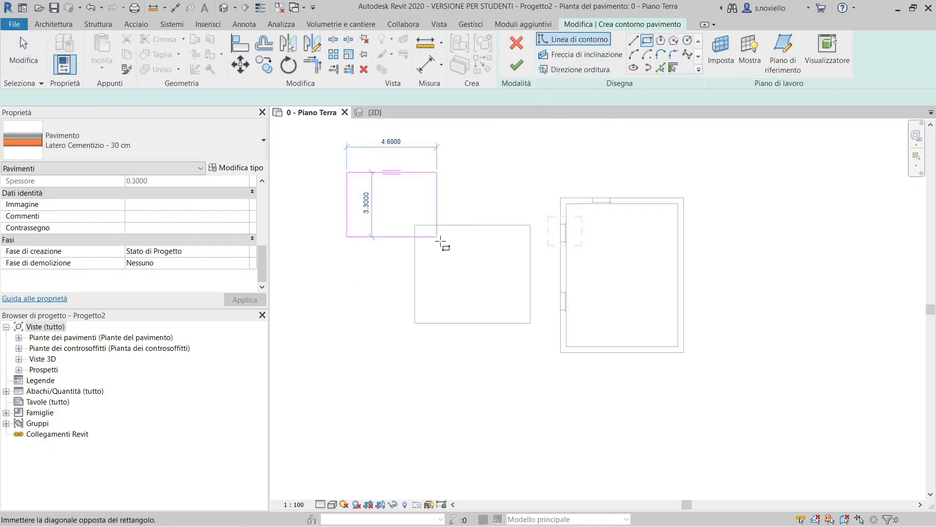
pyautogui.click(470, 262)
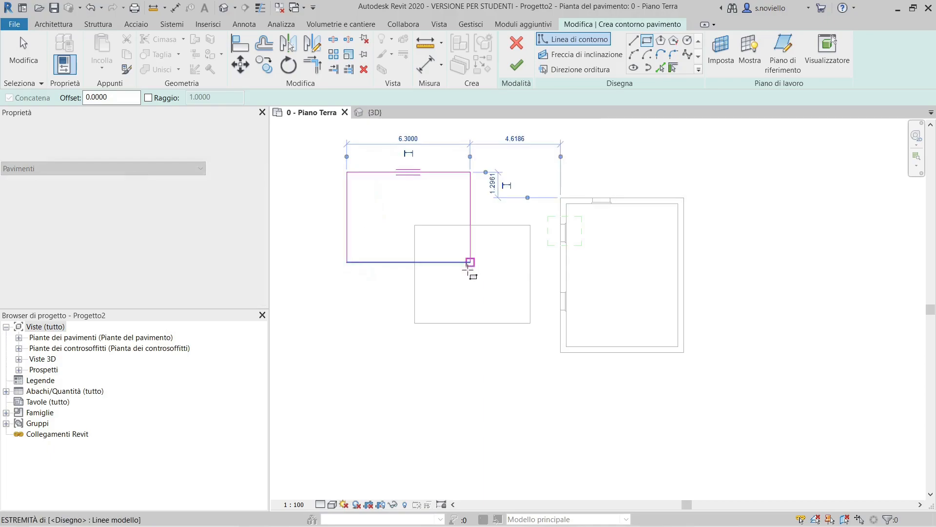
pyautogui.click(517, 66)
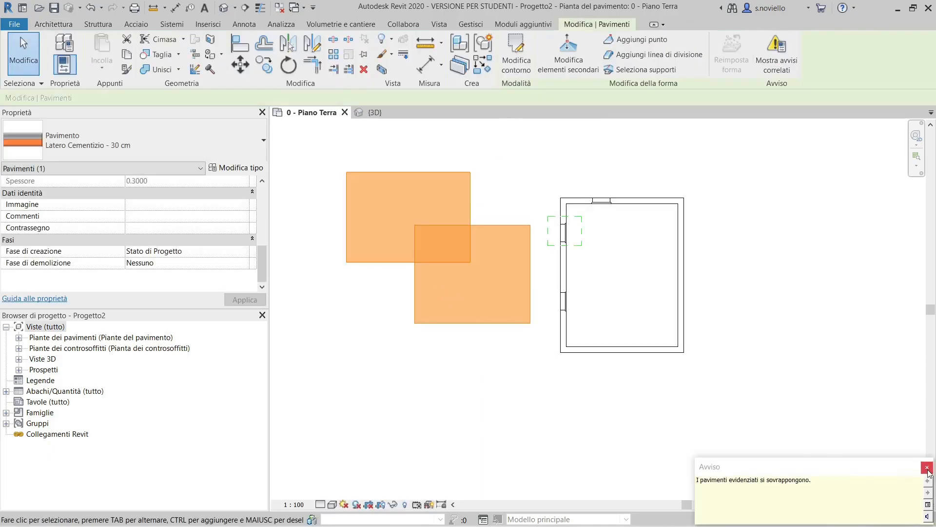
# Set the height offset from level of the lower-right overlapping floor to -2
pyautogui.click(927, 467)
pyautogui.click(477, 349)
pyautogui.scroll(2, 466, 314)
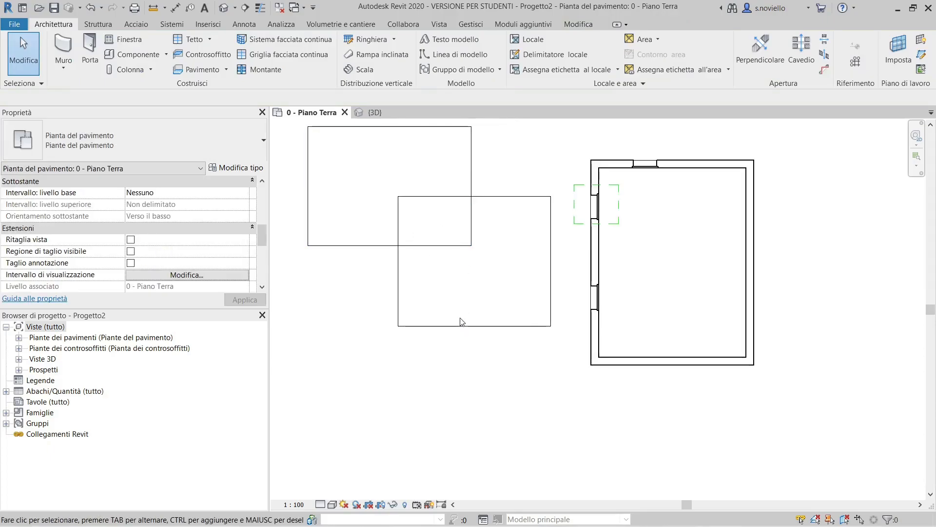
pyautogui.click(459, 329)
pyautogui.scroll(5, 168, 205)
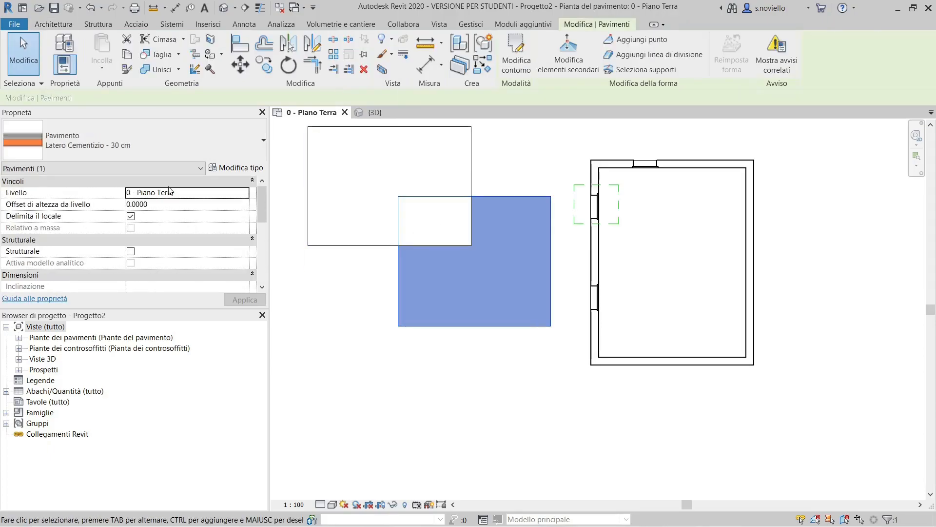
pyautogui.click(167, 204)
pyautogui.write('-2')
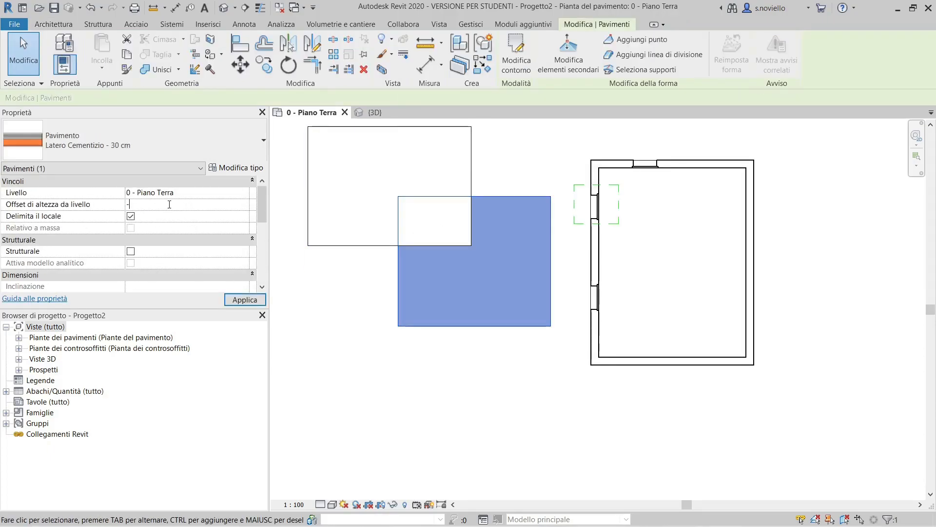
pyautogui.click(370, 273)
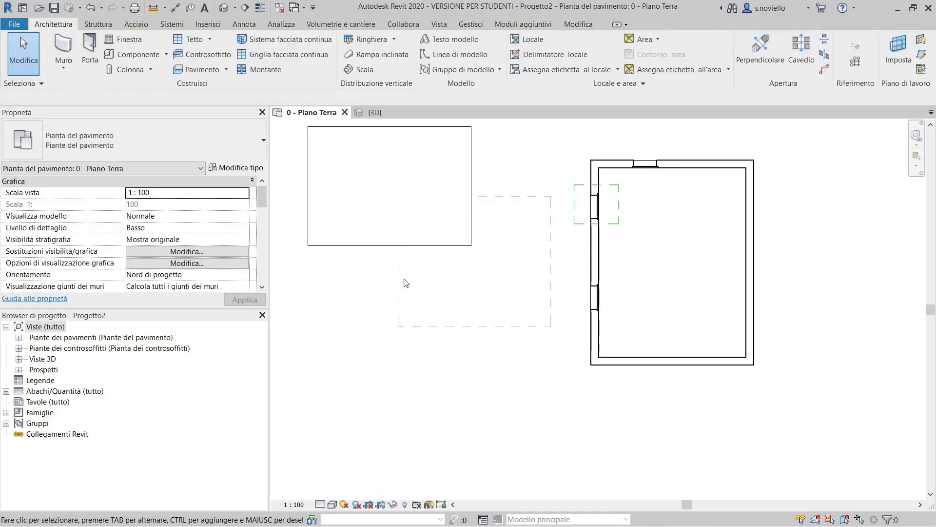
# Compare the height offsets of the two overlapping floors outside the building
pyautogui.moveTo(497, 262); pyautogui.dragTo(514, 296, button='middle')
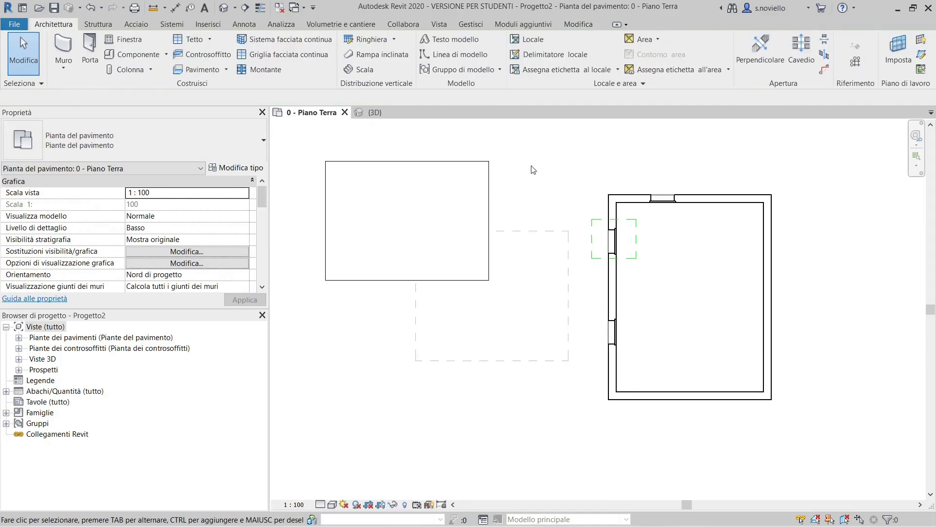
pyautogui.click(531, 233)
pyautogui.click(381, 226)
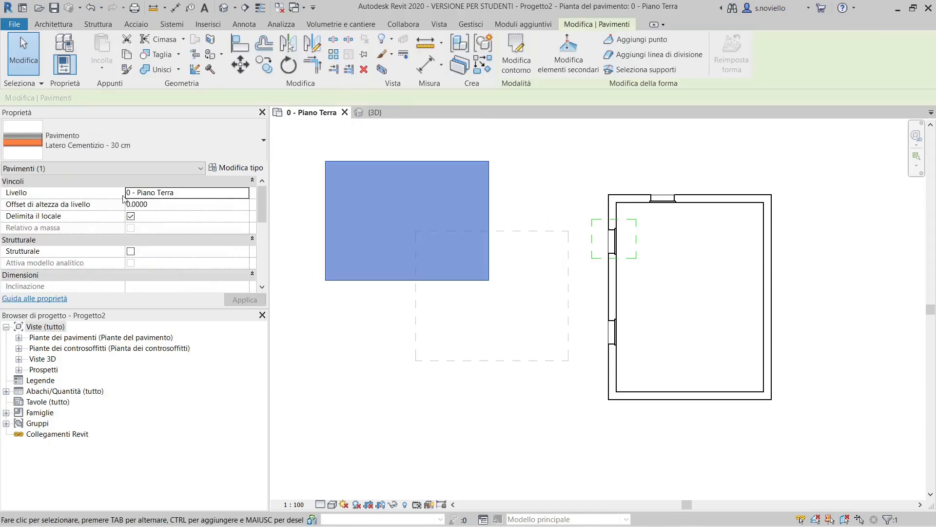
pyautogui.click(429, 296)
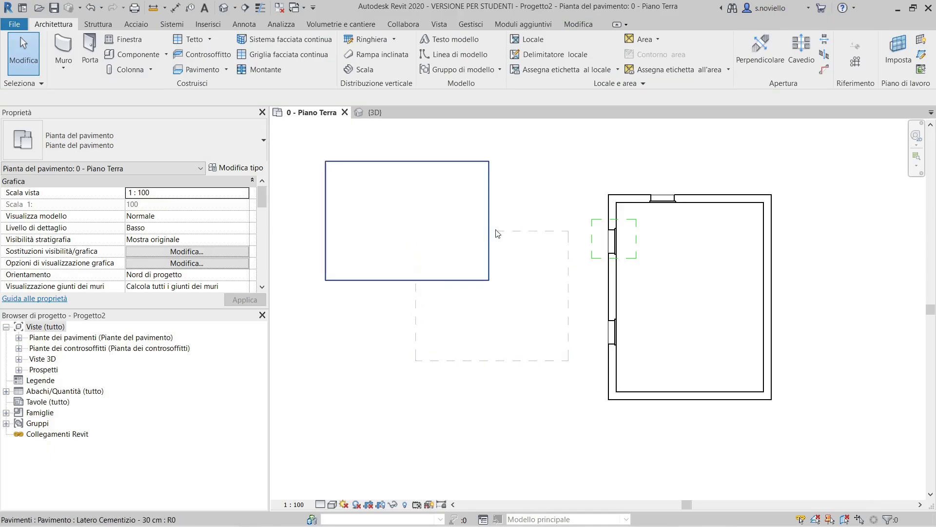
pyautogui.moveTo(176, 223); pyautogui.dragTo(176, 232)
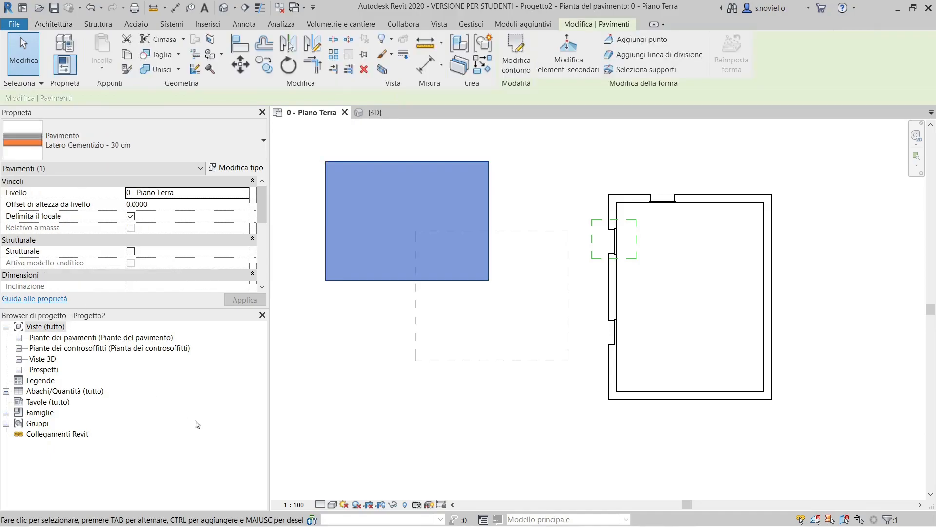
pyautogui.click(428, 378)
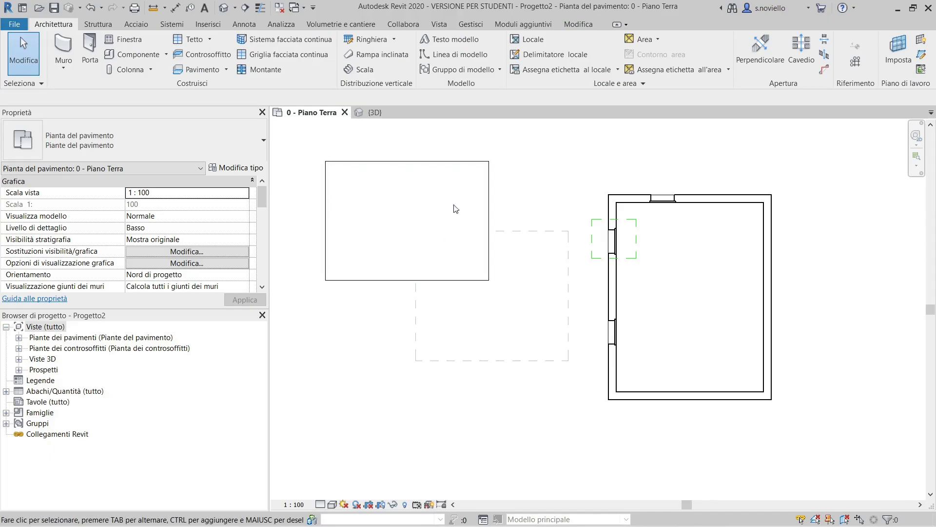
# Show the hidden lines of the dashed lower floor where the solid-outlined floor covers it
pyautogui.click(438, 27)
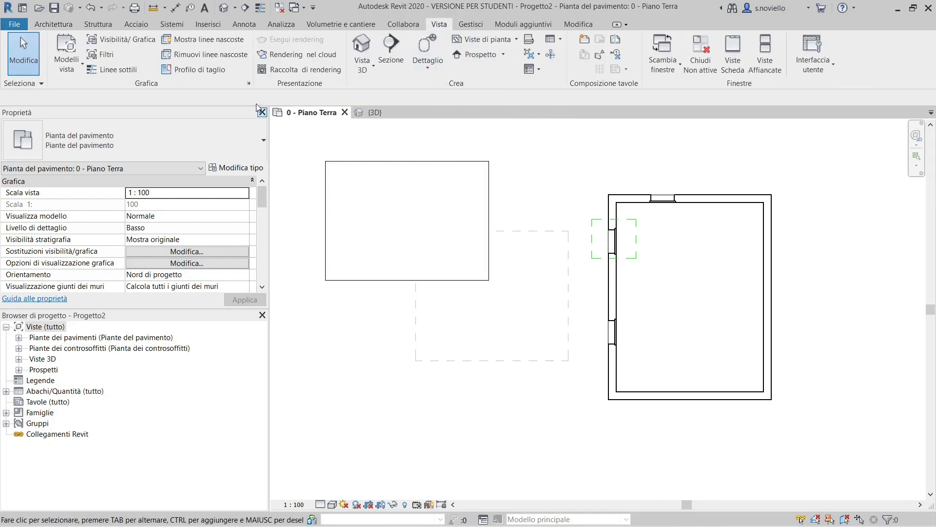
pyautogui.click(211, 41)
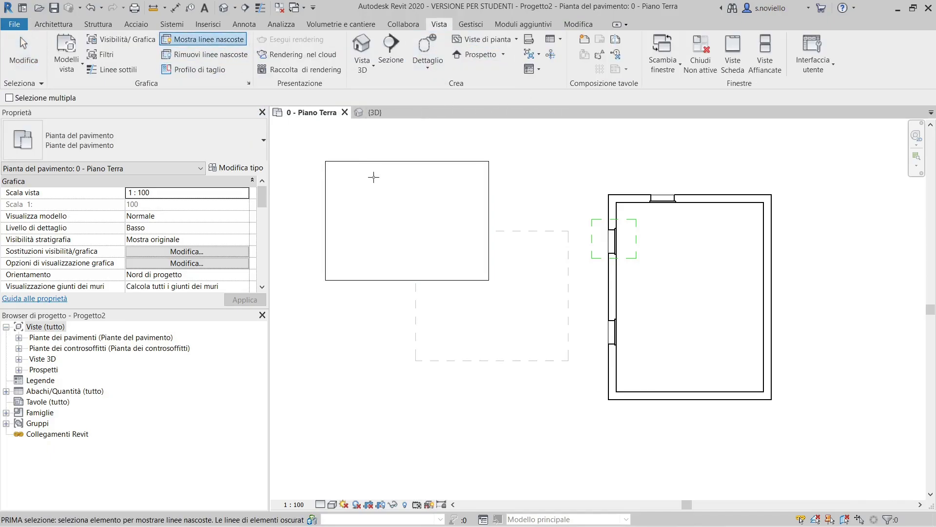
pyautogui.click(403, 161)
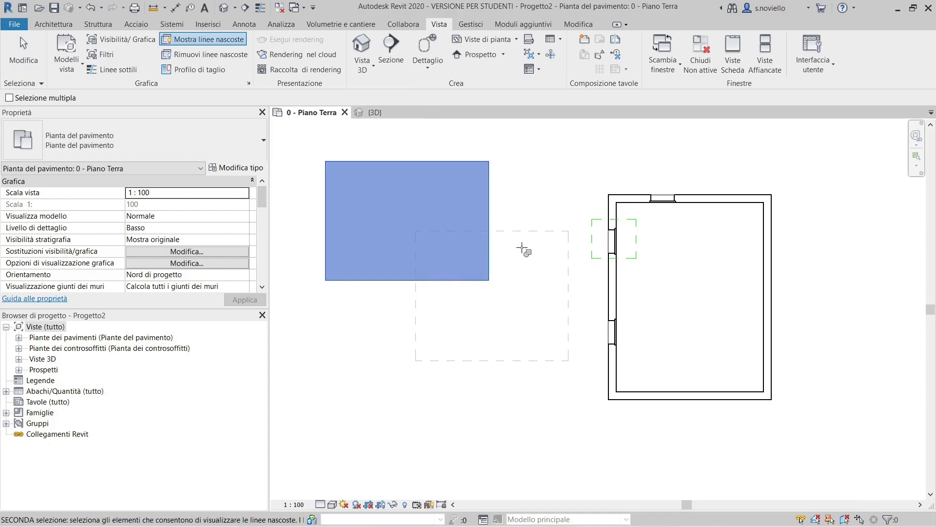
pyautogui.click(534, 231)
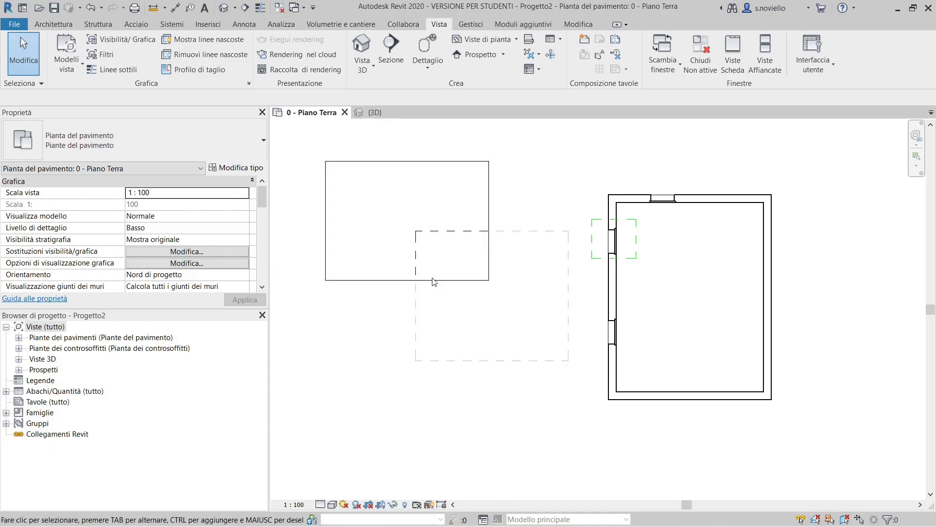
# Move the dashed lower floor up so it overlaps the upper-right corner of the solid-outlined floor
pyautogui.click(362, 161)
pyautogui.click(485, 324)
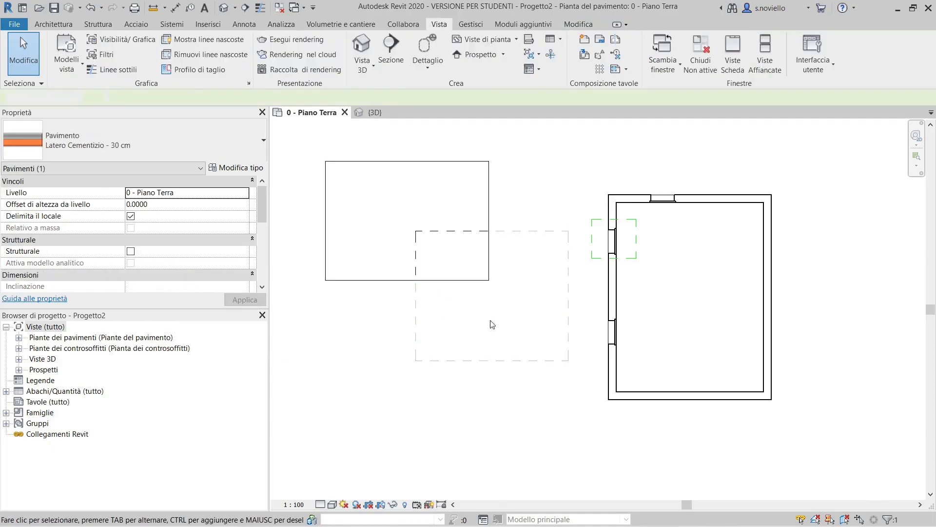
pyautogui.click(527, 361)
pyautogui.moveTo(518, 359); pyautogui.dragTo(494, 307)
pyautogui.scroll(-3, 430, 367)
pyautogui.click(524, 251)
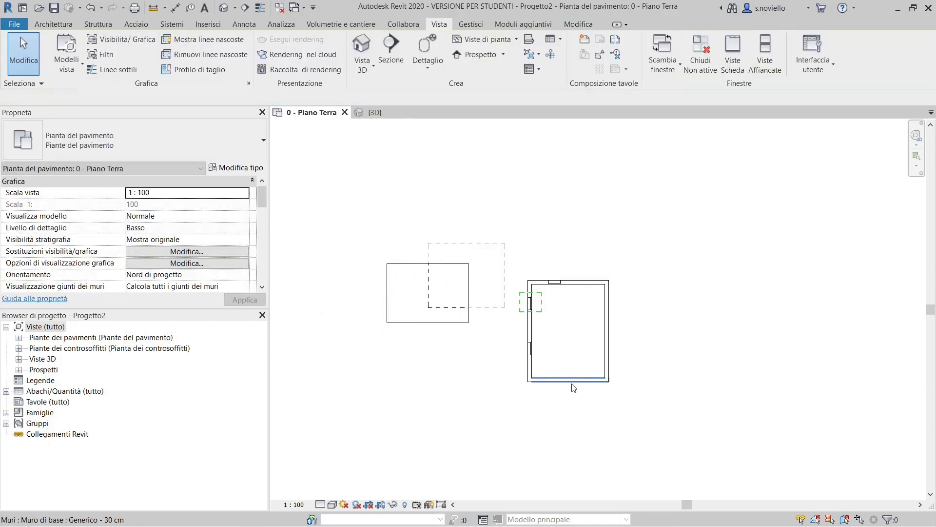
pyautogui.scroll(2, 461, 342)
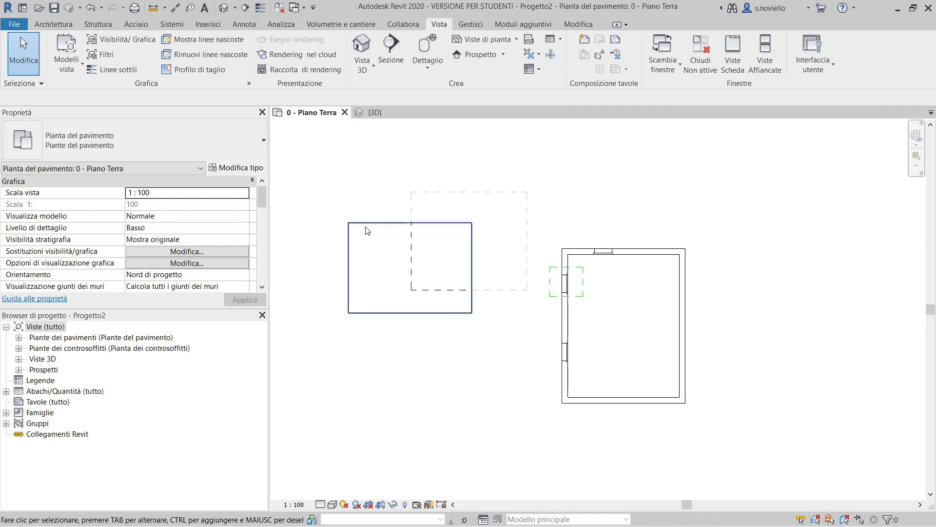
pyautogui.scroll(1, 345, 170)
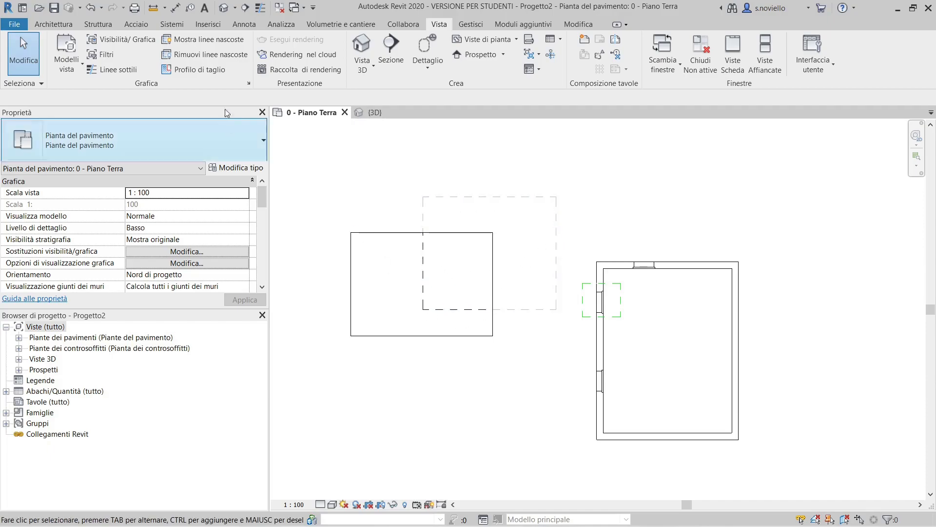
# Remove the hidden lines of the dashed lower floor beneath the solid-outlined floor
pyautogui.click(197, 55)
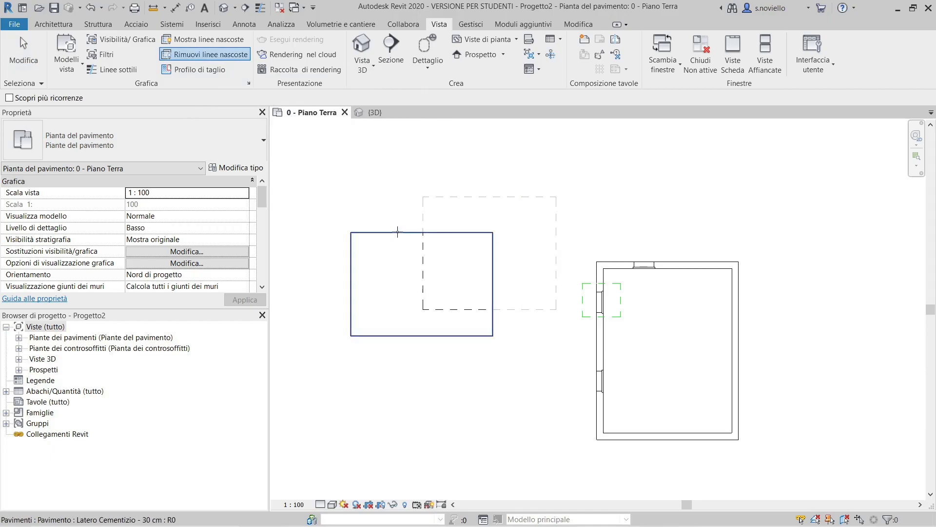
pyautogui.click(345, 247)
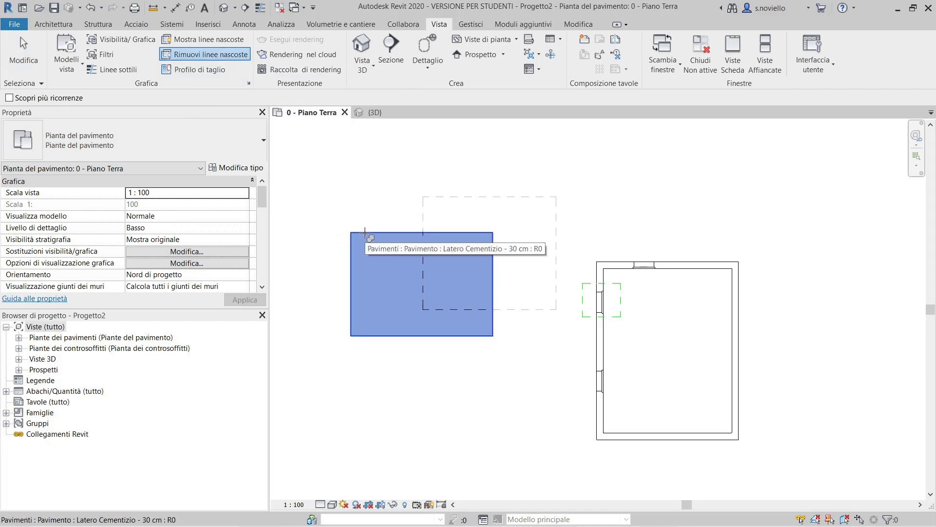
pyautogui.click(426, 199)
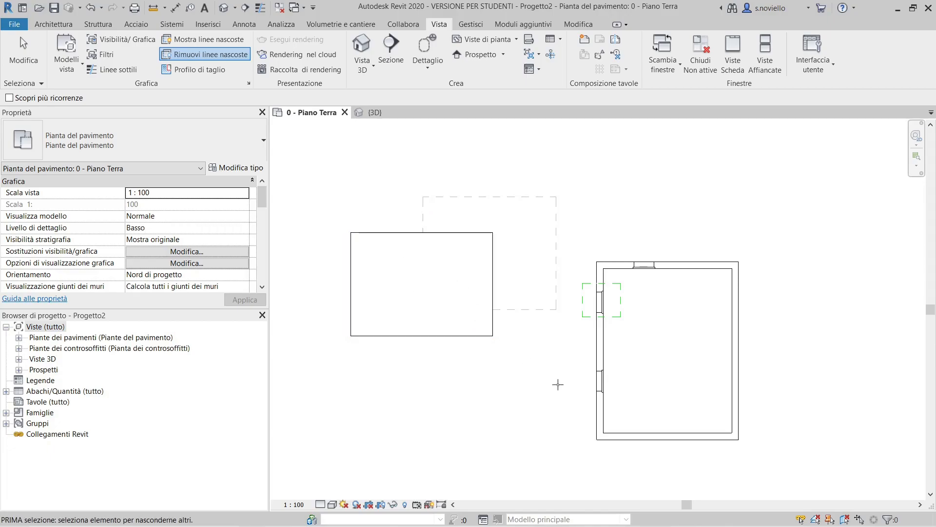
pyautogui.press('Escape')
# Create a third rectangular Latero Cementizio - 30 cm floor, about 6.75 m wide, overlapping the lower edge of the solid-outlined floor
pyautogui.scroll(-2, 396, 208)
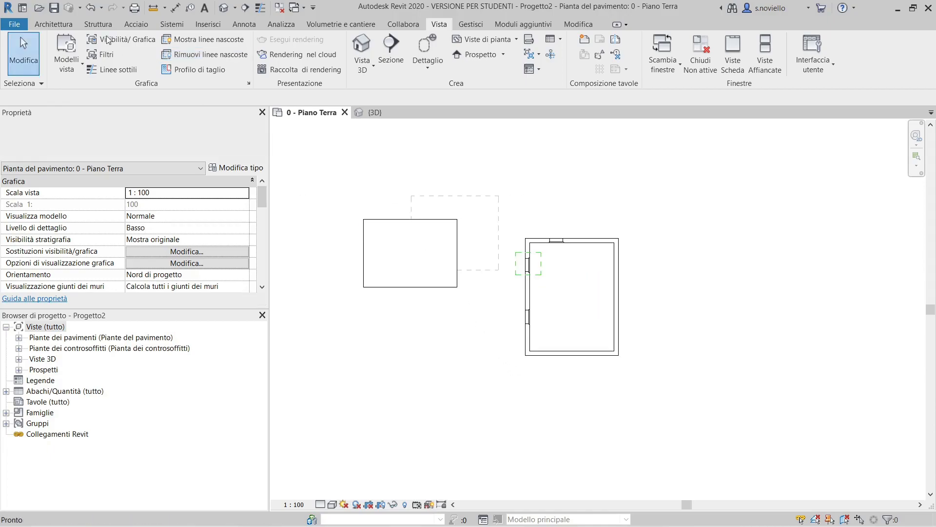
pyautogui.click(54, 24)
pyautogui.click(203, 72)
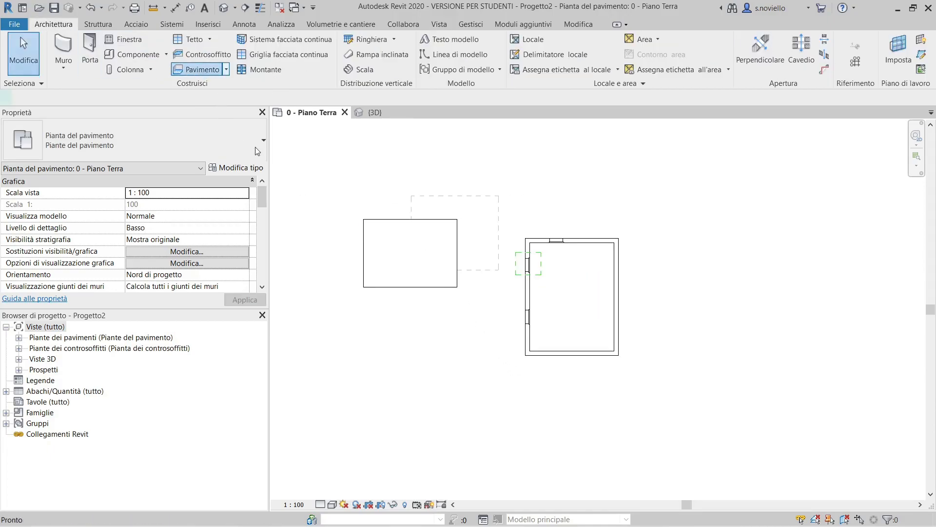
pyautogui.click(644, 42)
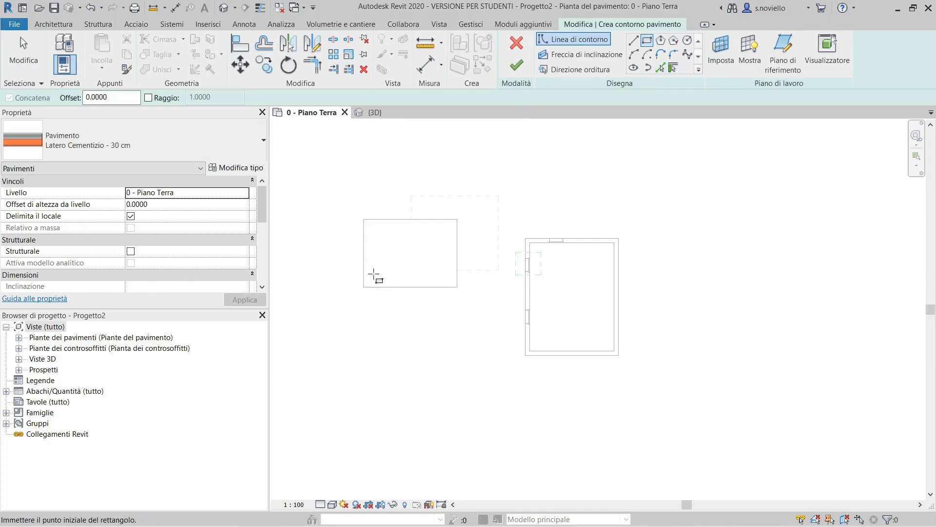
pyautogui.click(344, 275)
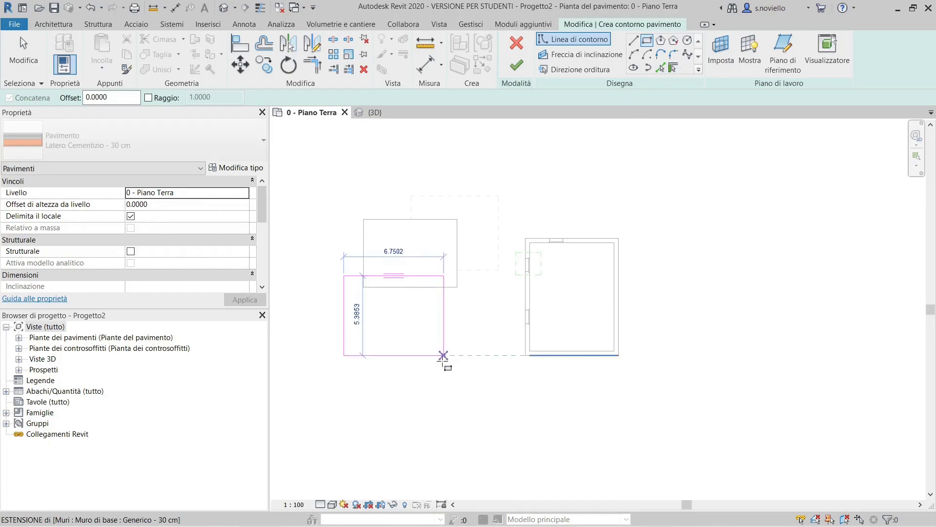
pyautogui.click(442, 362)
pyautogui.click(517, 65)
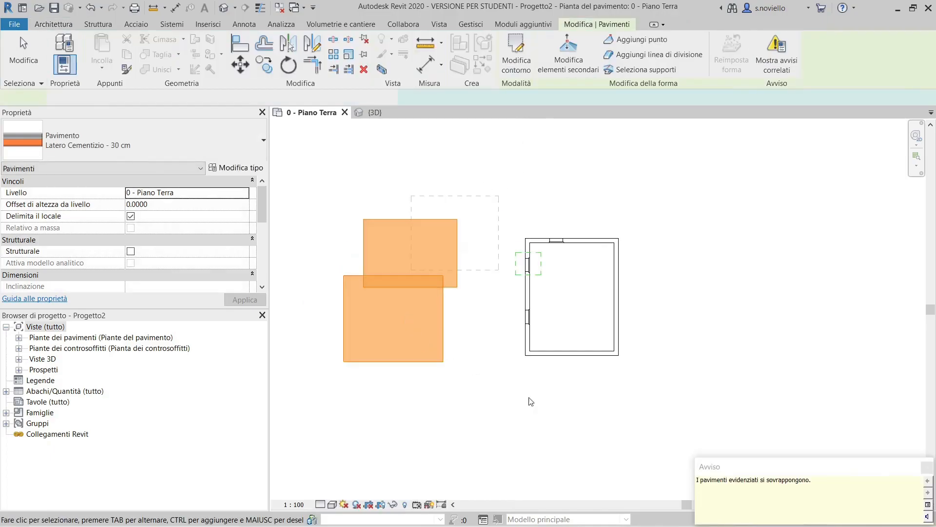
pyautogui.click(927, 468)
pyautogui.press('Escape')
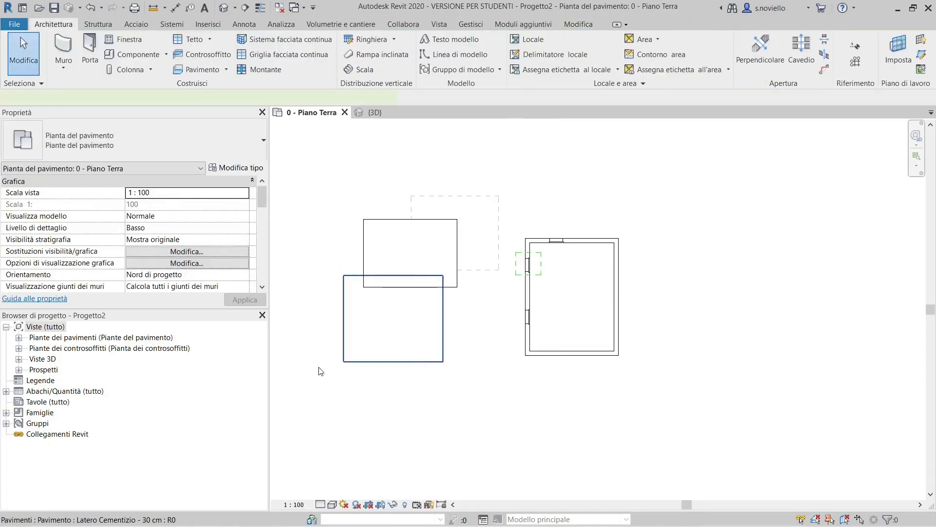
# Set the height offset from level of the new third floor to 3
pyautogui.click(424, 359)
pyautogui.click(160, 204)
pyautogui.write('3')
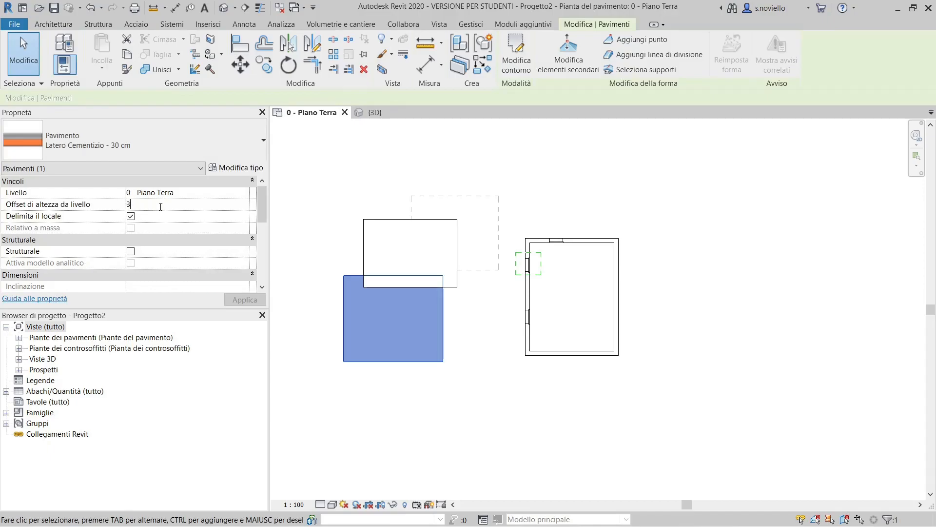
pyautogui.click(374, 163)
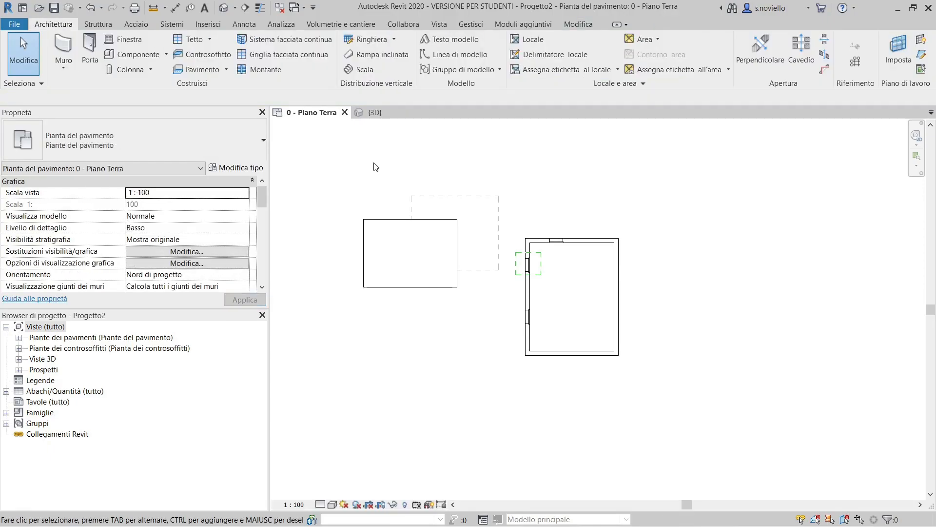
# Review the primary range and view depth offsets in the view range of 0 - Piano Terra
pyautogui.scroll(-5, 112, 242)
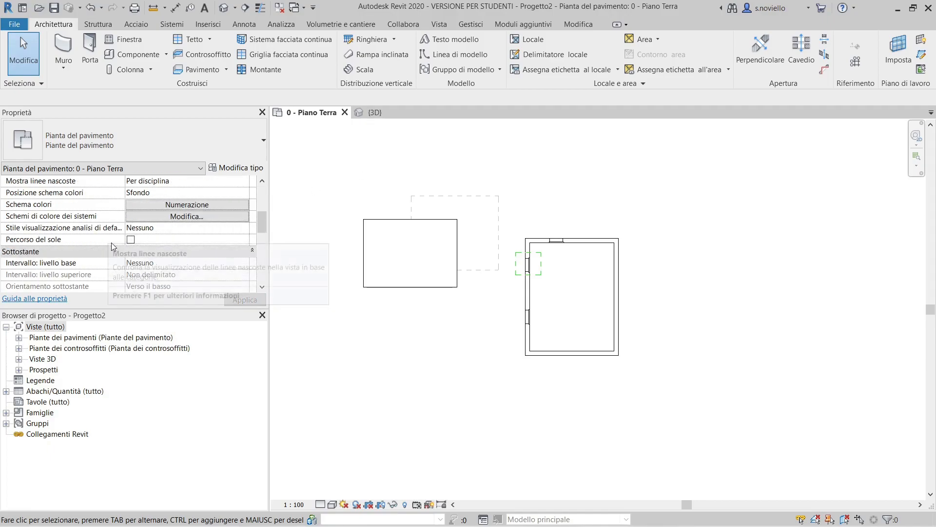
pyautogui.scroll(-3, 114, 243)
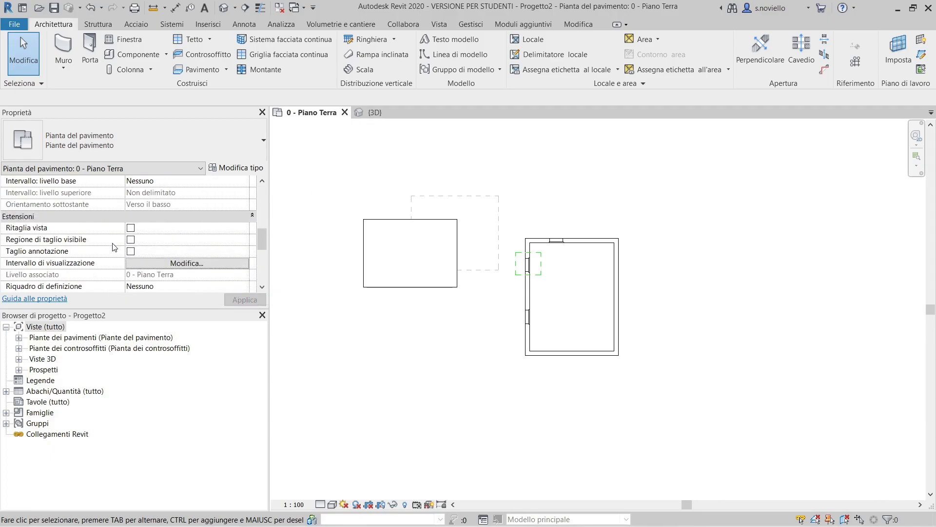
pyautogui.click(164, 264)
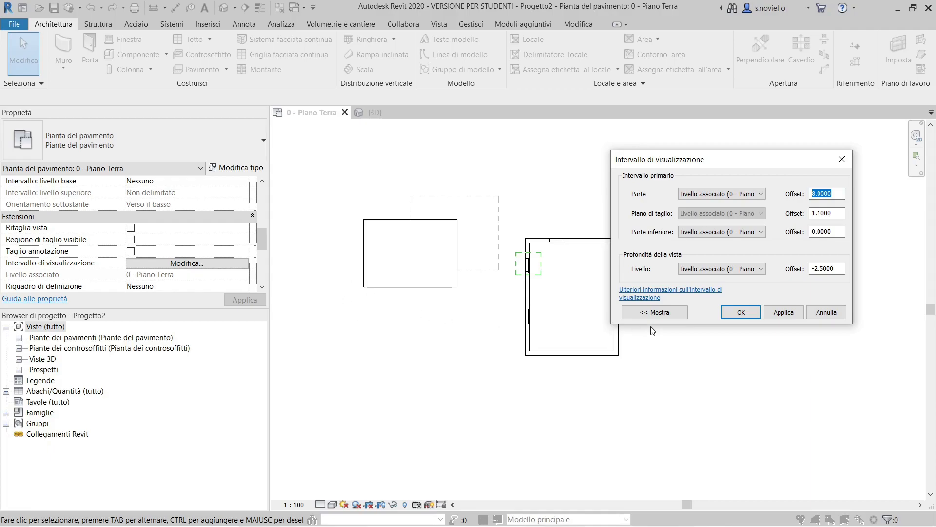
pyautogui.click(780, 313)
pyautogui.click(732, 313)
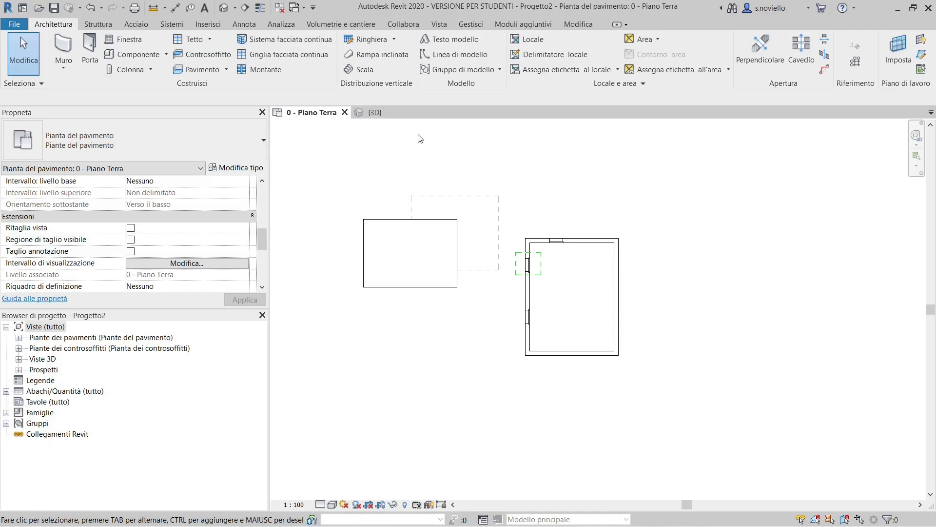
# Sketch a rectangular plan region boundary about 15.4 m by 15.1 m around the floors on the left of the building
pyautogui.click(439, 24)
pyautogui.click(485, 39)
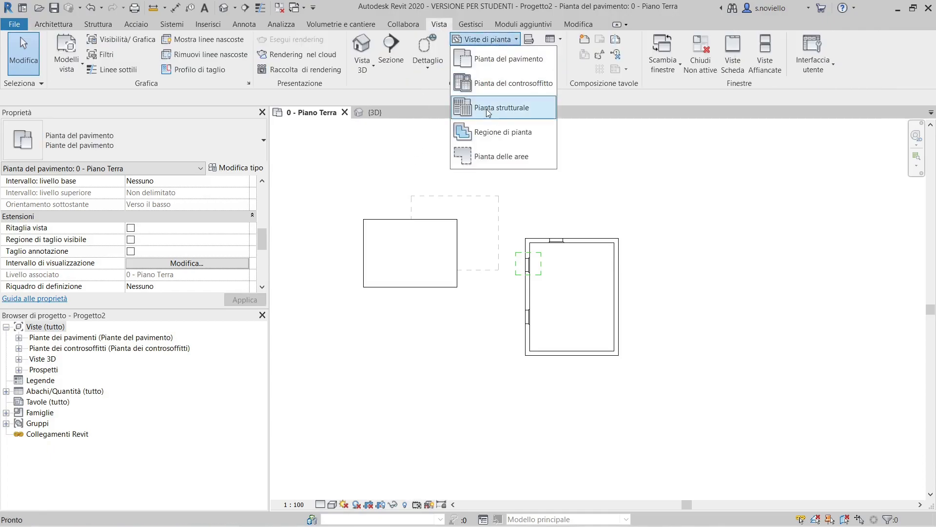
pyautogui.click(490, 132)
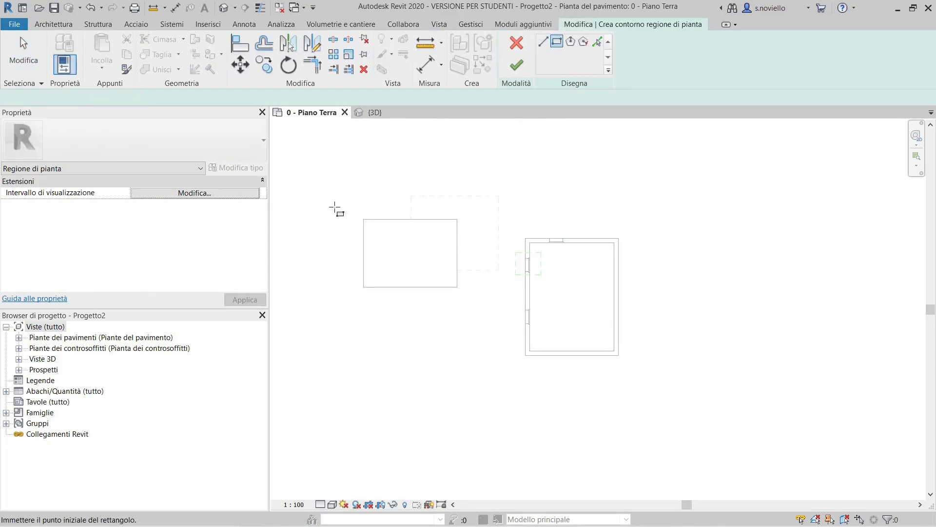
pyautogui.click(326, 194)
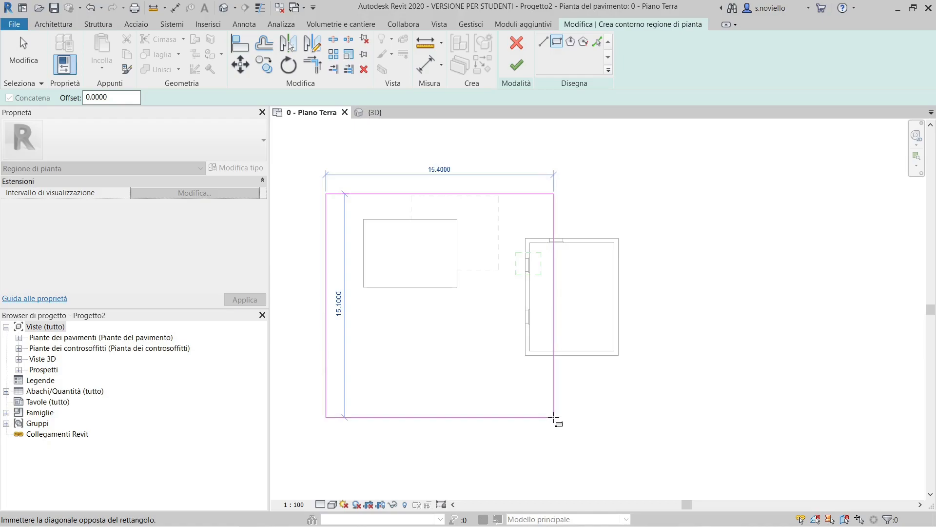
pyautogui.click(554, 418)
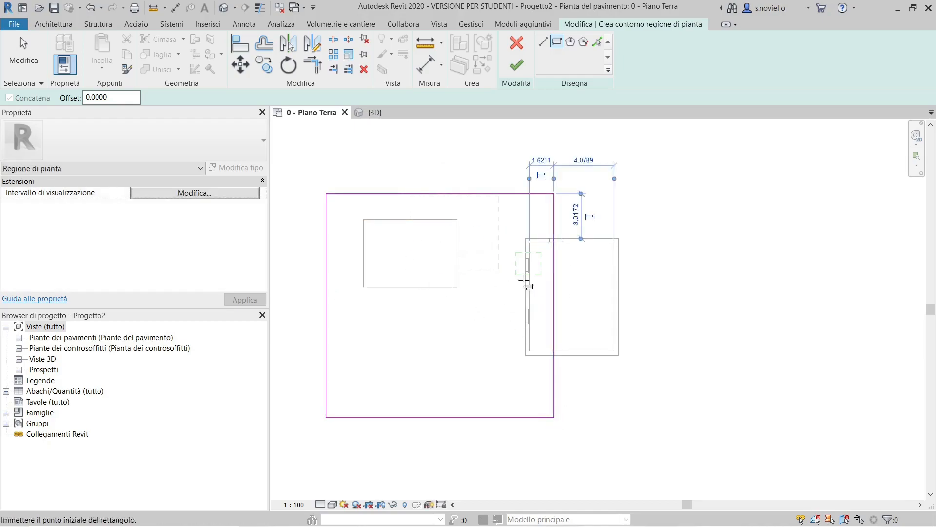
# Narrow the plan region to about 12.58 m so its right edge clears the existing window region, and finish the sketch
pyautogui.click(516, 64)
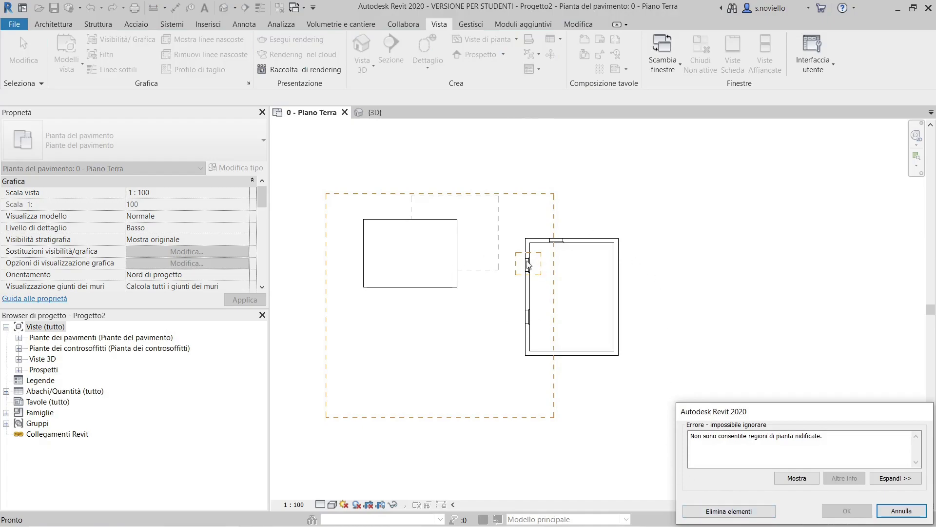
pyautogui.click(900, 511)
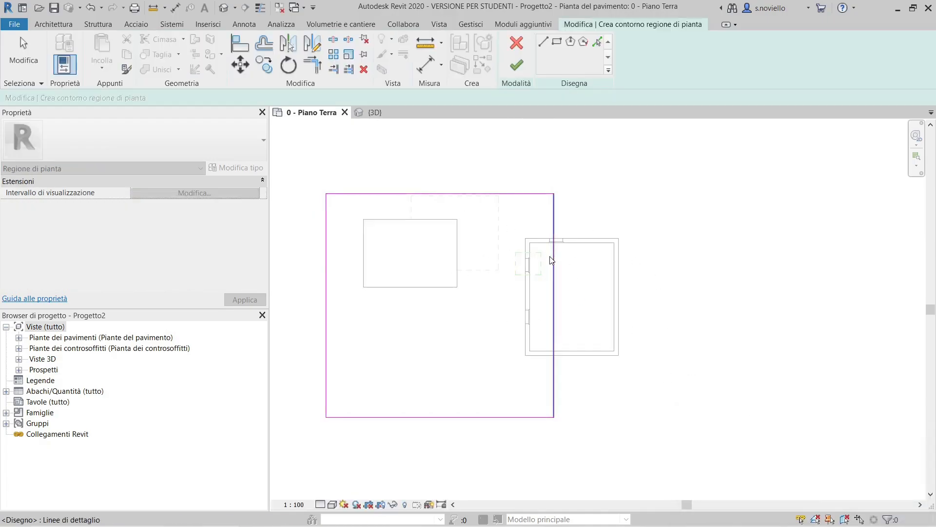
pyautogui.moveTo(555, 257); pyautogui.dragTo(513, 264)
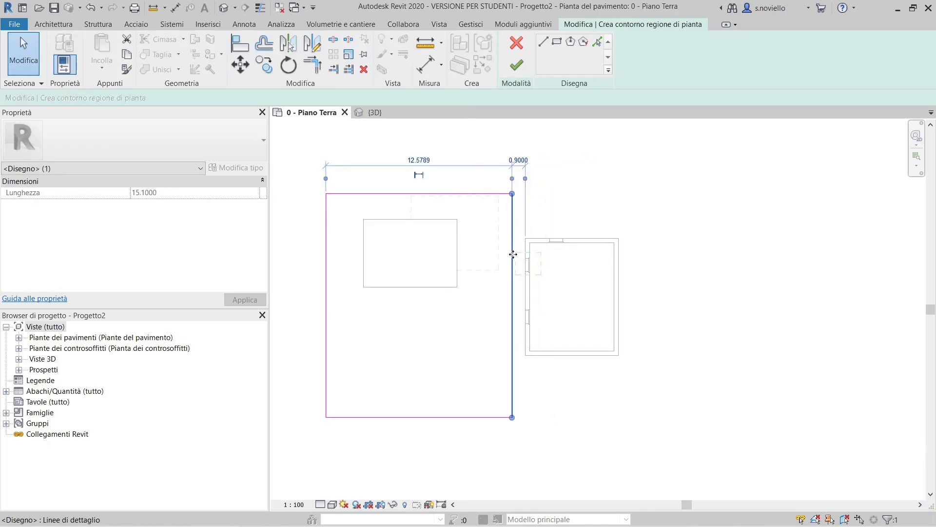
pyautogui.click(516, 65)
# Set the cut plane offset in the new plan region's view range to 4
pyautogui.click(194, 192)
pyautogui.doubleClick(837, 213)
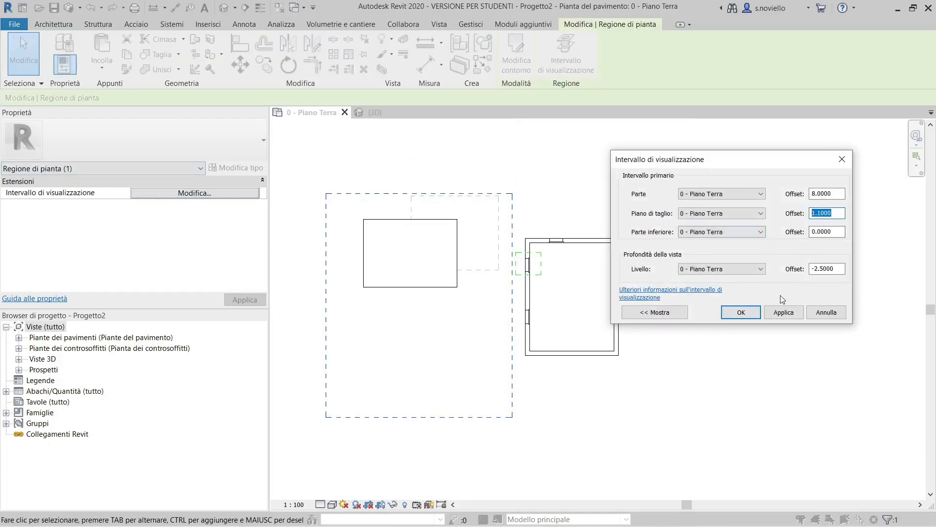
pyautogui.write('4')
pyautogui.click(781, 312)
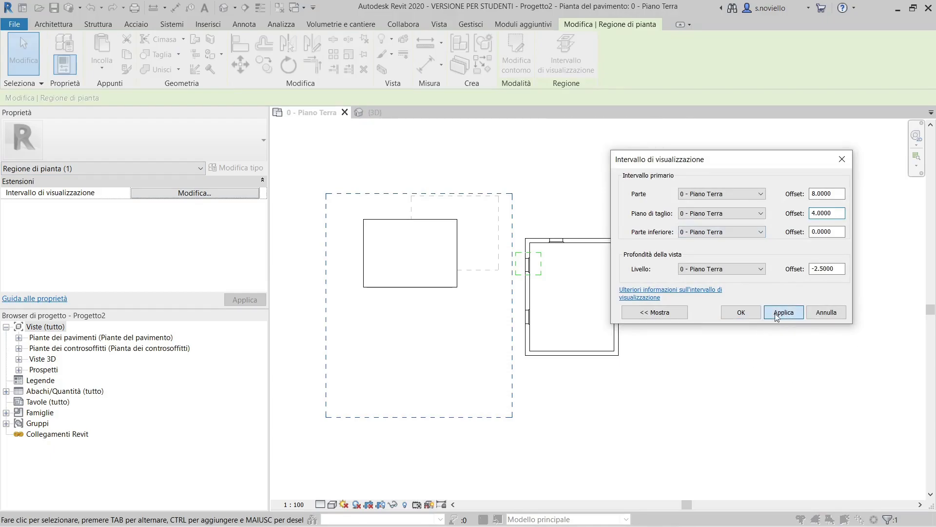
pyautogui.click(669, 443)
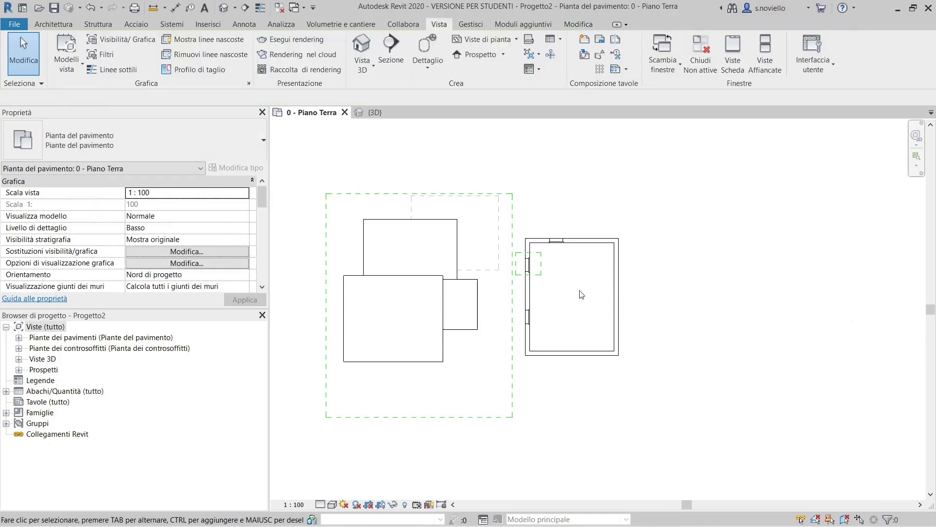
# Delete the small floor that extends from the right side of the lower overlapping floor
pyautogui.scroll(1, 461, 332)
pyautogui.click(471, 330)
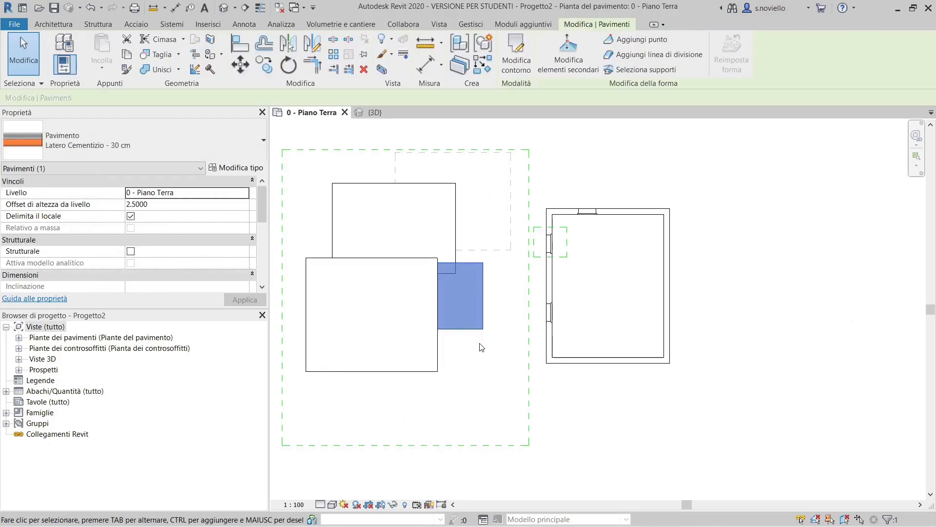
pyautogui.press('Delete')
pyautogui.moveTo(654, 347); pyautogui.dragTo(713, 331, button='middle')
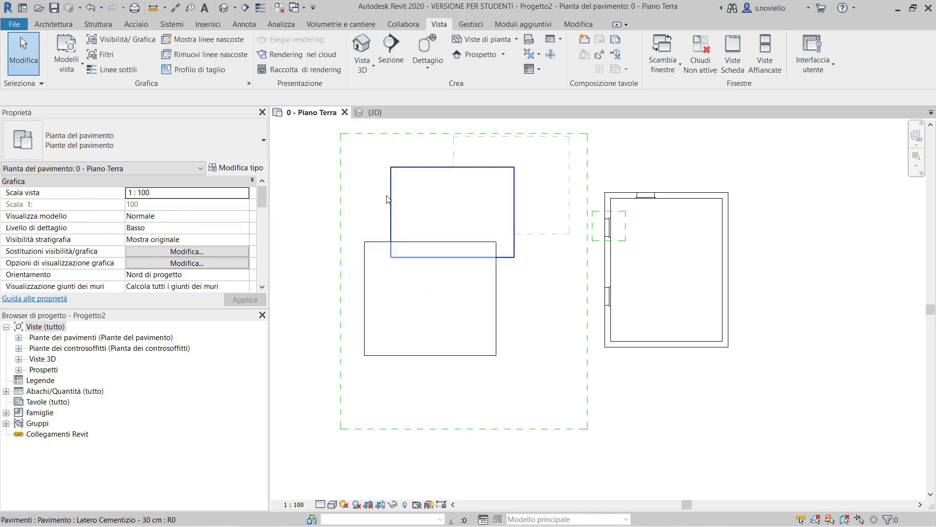
# Show the hidden lines of the upper floor where the lower floor covers it
pyautogui.click(195, 47)
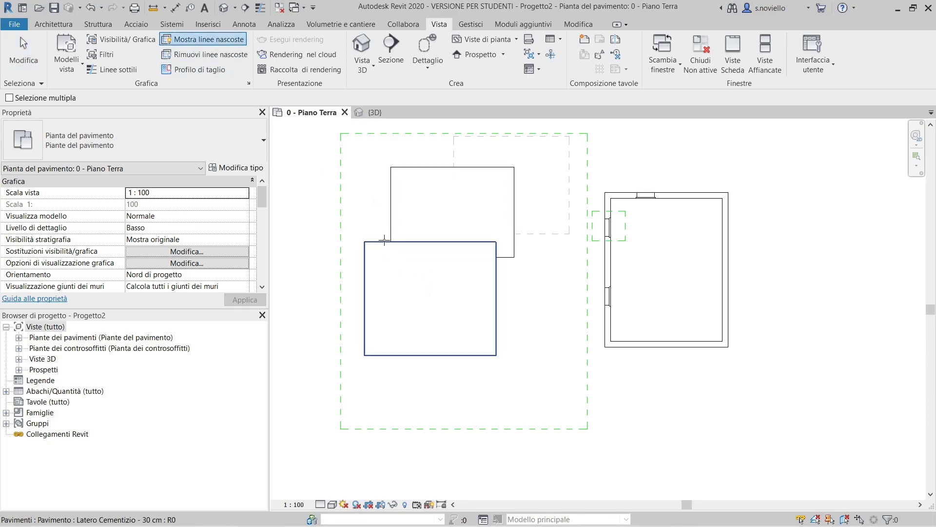
pyautogui.click(386, 236)
pyautogui.click(388, 249)
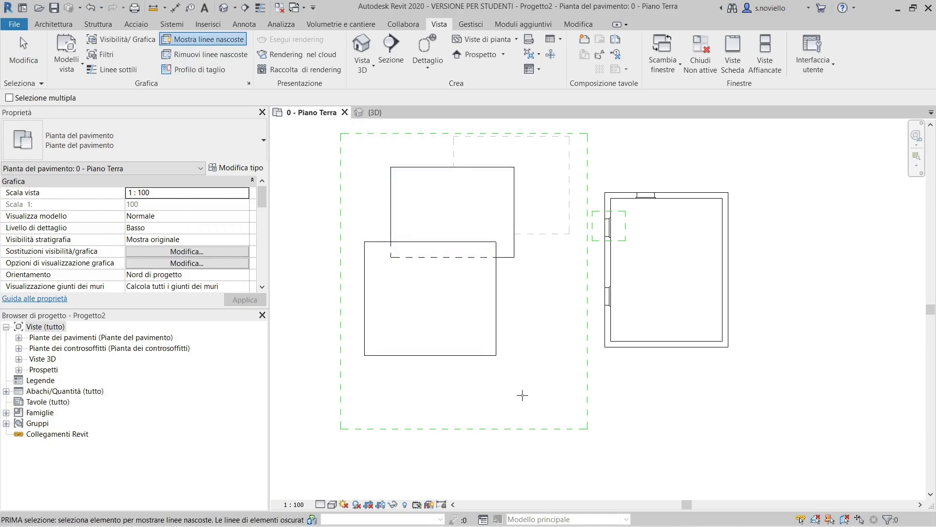
pyautogui.press('Escape')
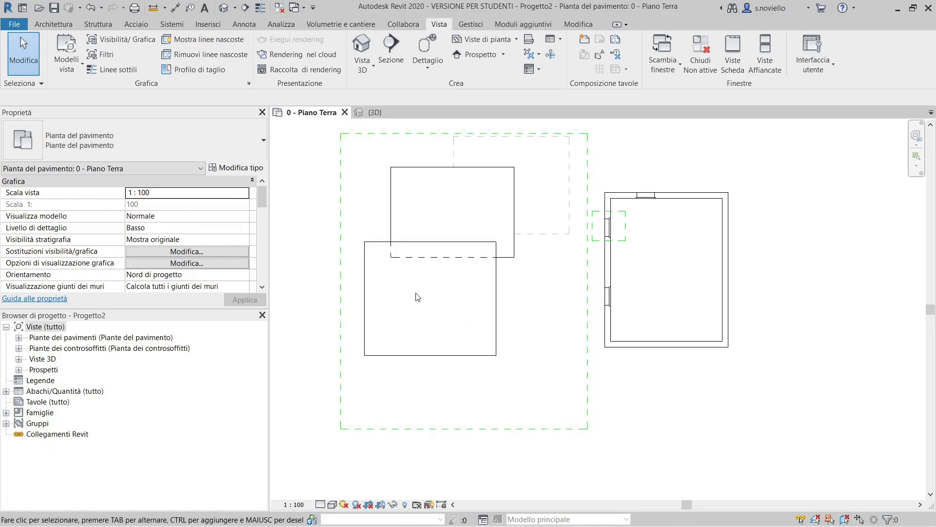
# Examine the line style subcategories under Linee, including the color and pattern of <Oltre> and <Sovrapposto>
pyautogui.click(473, 23)
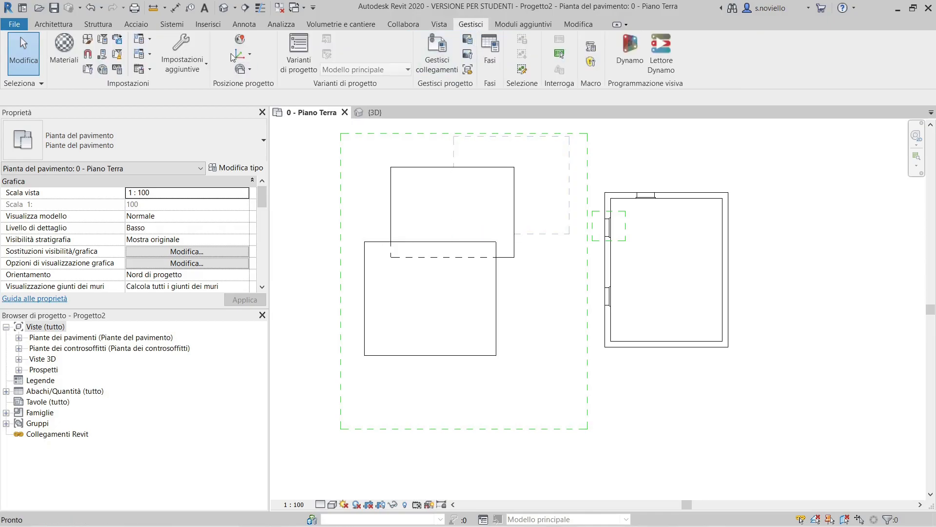
pyautogui.click(182, 54)
pyautogui.click(198, 193)
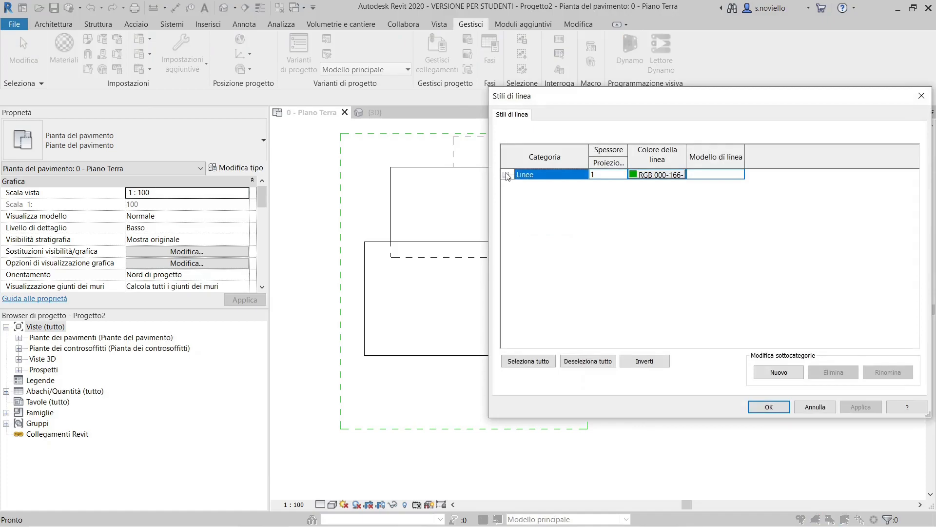
pyautogui.moveTo(589, 159); pyautogui.dragTo(683, 161)
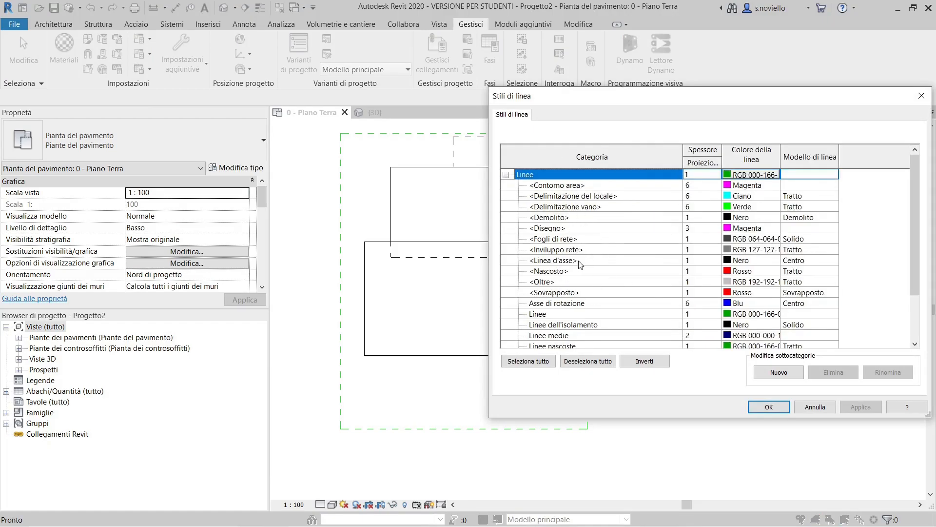
pyautogui.moveTo(669, 100); pyautogui.dragTo(717, 108)
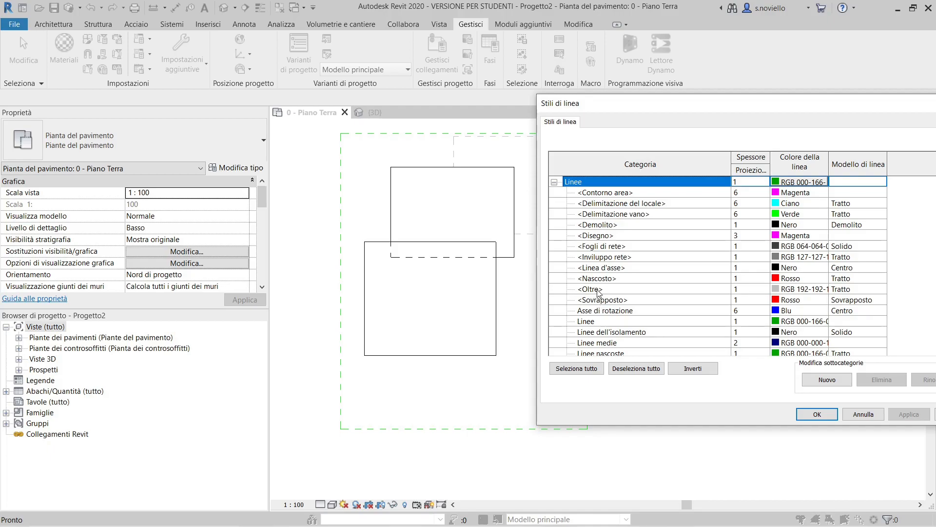
pyautogui.moveTo(838, 105); pyautogui.dragTo(750, 100)
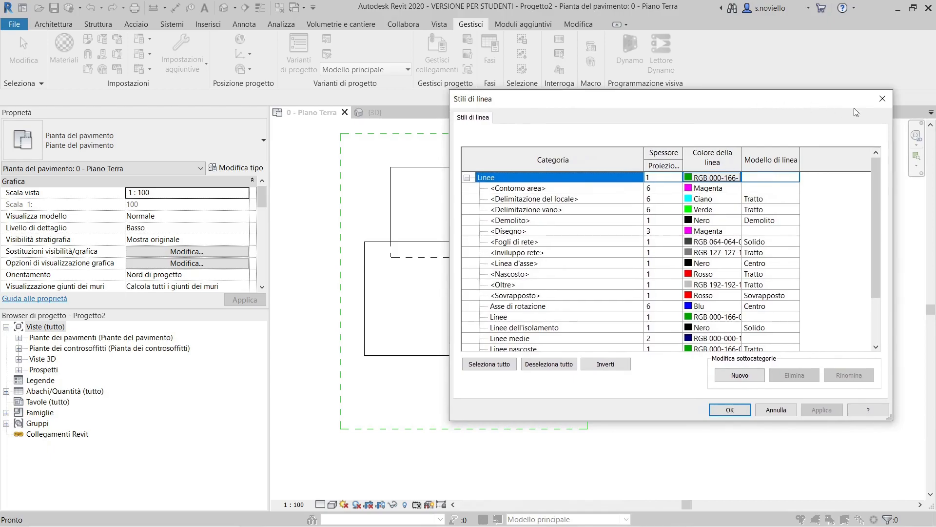
pyautogui.click(887, 99)
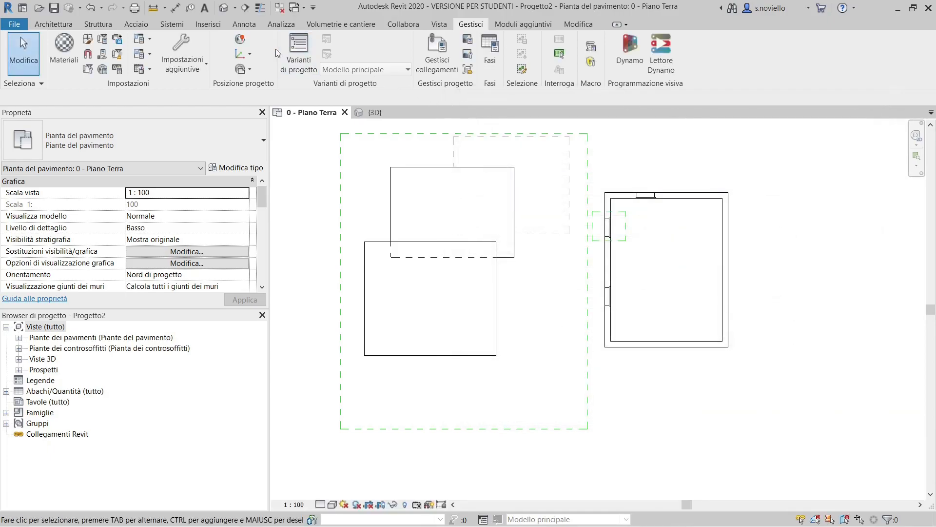
# Create a new line style subcategory of Linee named "sovrapposto Narchviz"
pyautogui.click(179, 65)
pyautogui.click(200, 215)
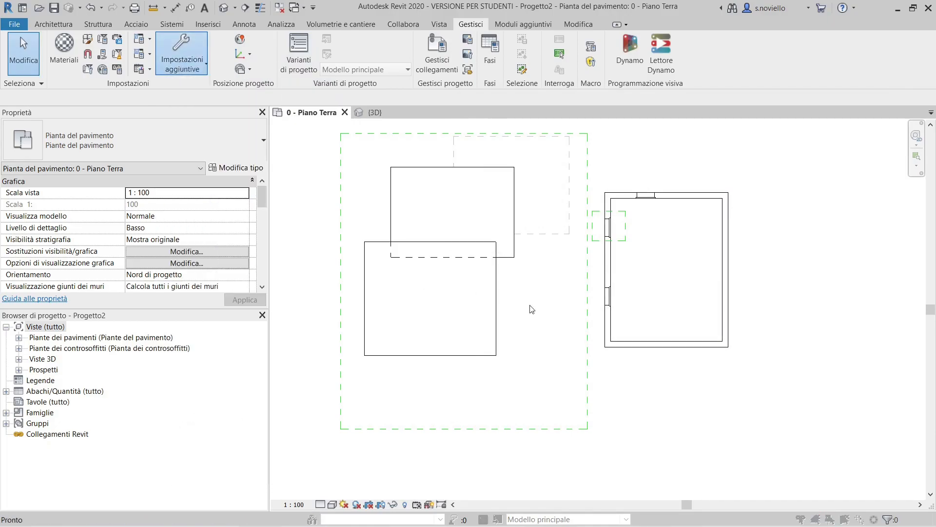
pyautogui.click(466, 177)
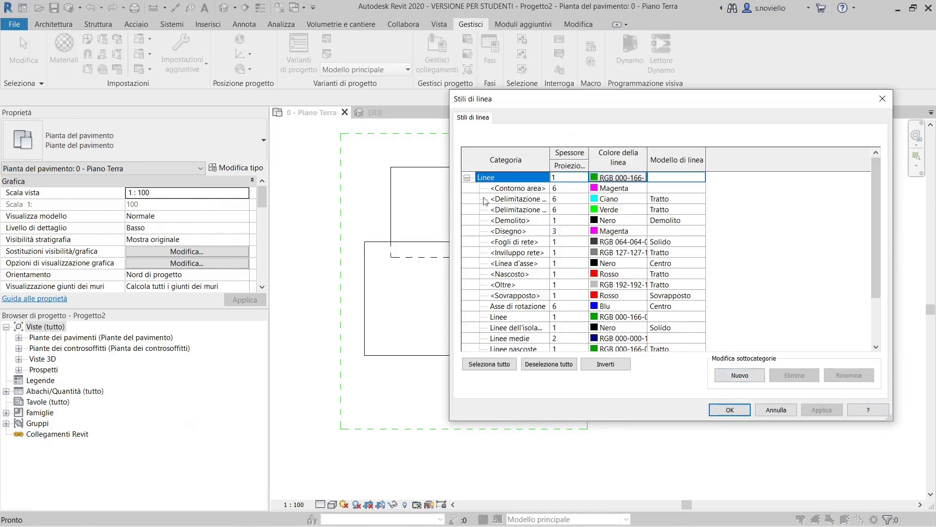
pyautogui.click(740, 375)
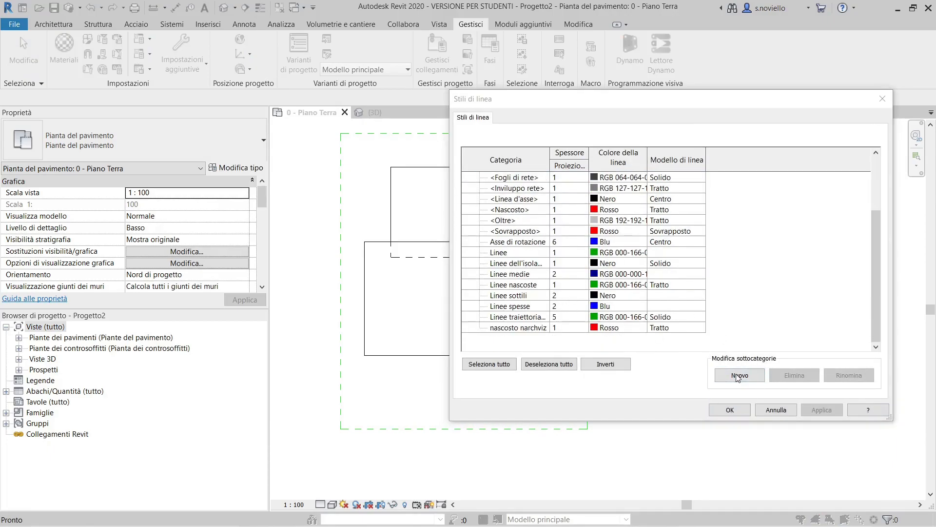
pyautogui.moveTo(589, 143); pyautogui.dragTo(530, 251)
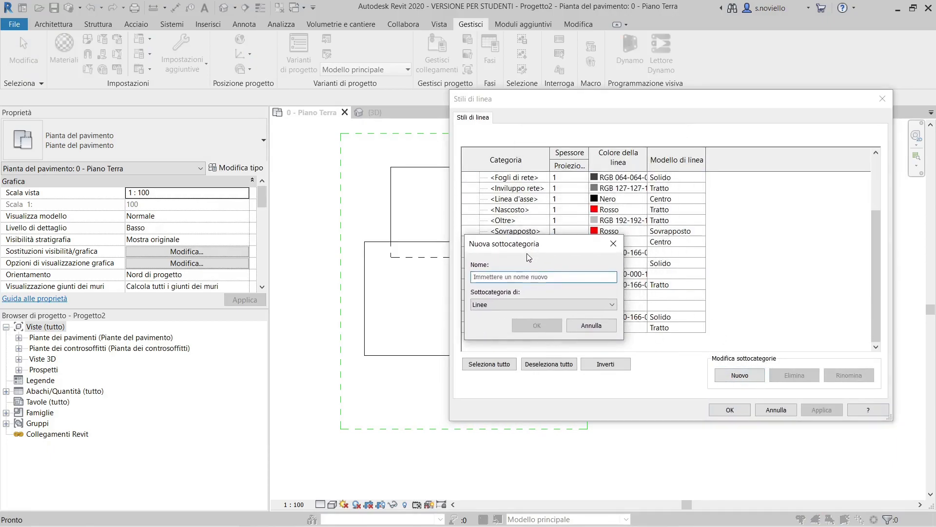
pyautogui.click(541, 277)
pyautogui.write('sovrapposto')
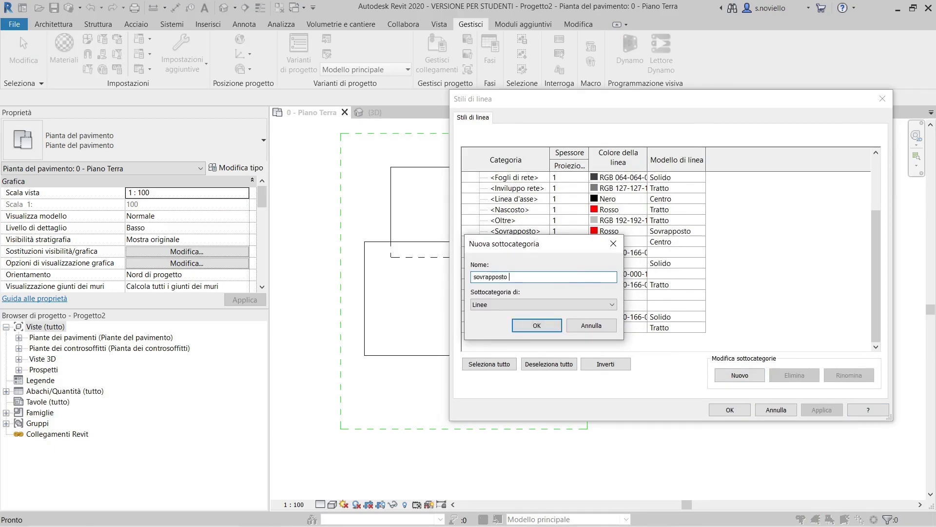
pyautogui.write(' n')
pyautogui.press('BackSpace')
pyautogui.write('Narchviz')
pyautogui.press('Return')
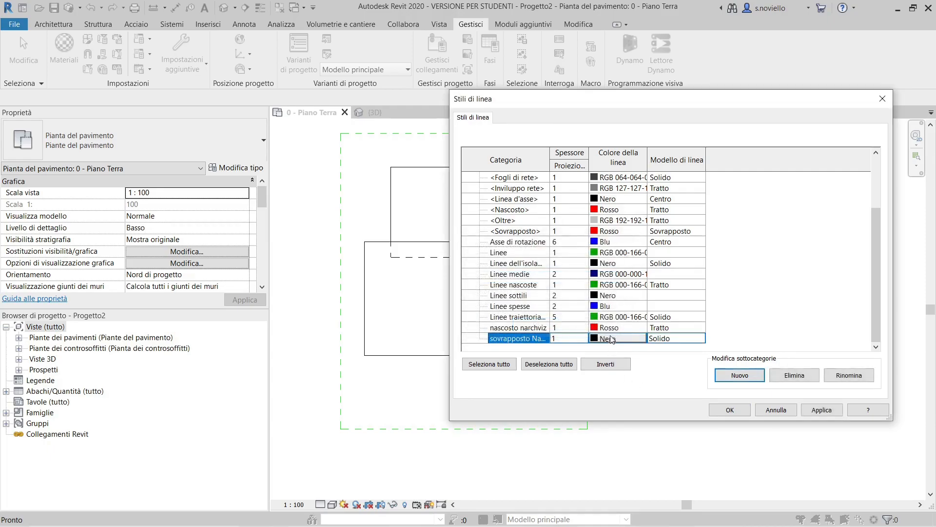
# Give the sovrapposto Narchviz line style the color Rosso and a dashed line pattern, and accept the line styles
pyautogui.click(611, 339)
pyautogui.click(554, 271)
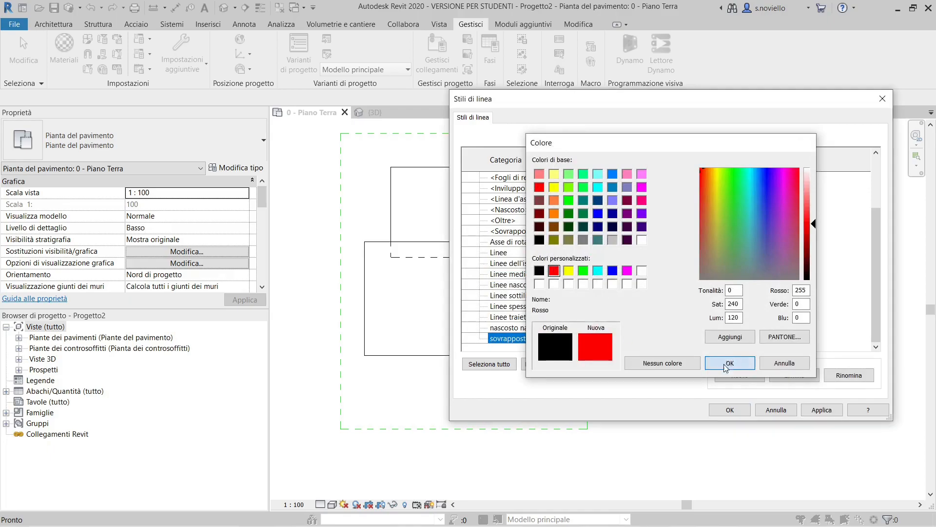
pyautogui.click(729, 363)
pyautogui.click(668, 339)
pyautogui.click(700, 338)
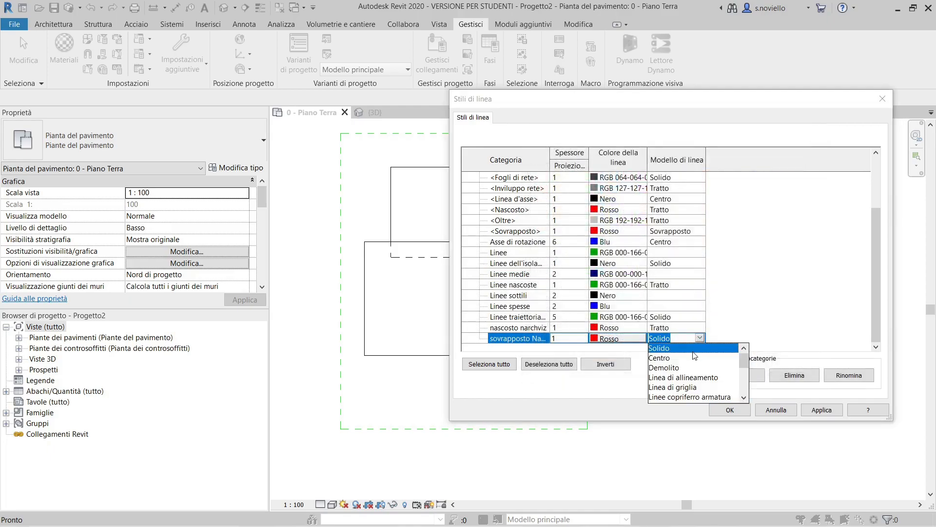
pyautogui.scroll(-2, 672, 384)
pyautogui.click(672, 388)
pyautogui.click(729, 409)
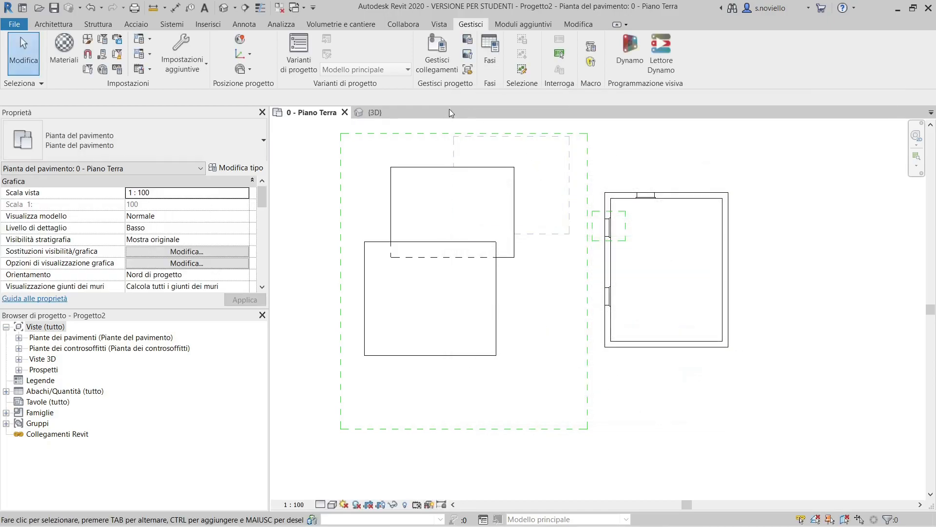
# Override the four edges of the lower overlapping floor with the sovrapposto Narchviz line style using the Linework tool
pyautogui.click(579, 26)
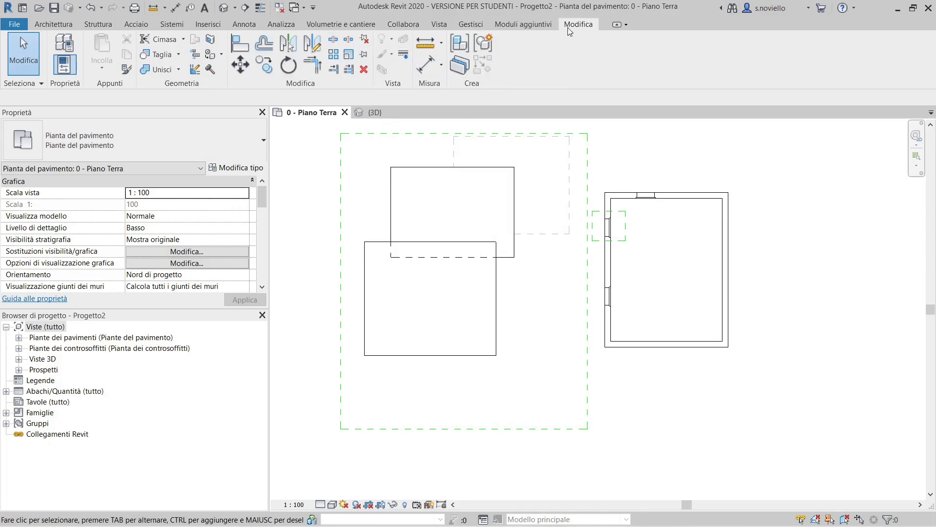
pyautogui.click(403, 55)
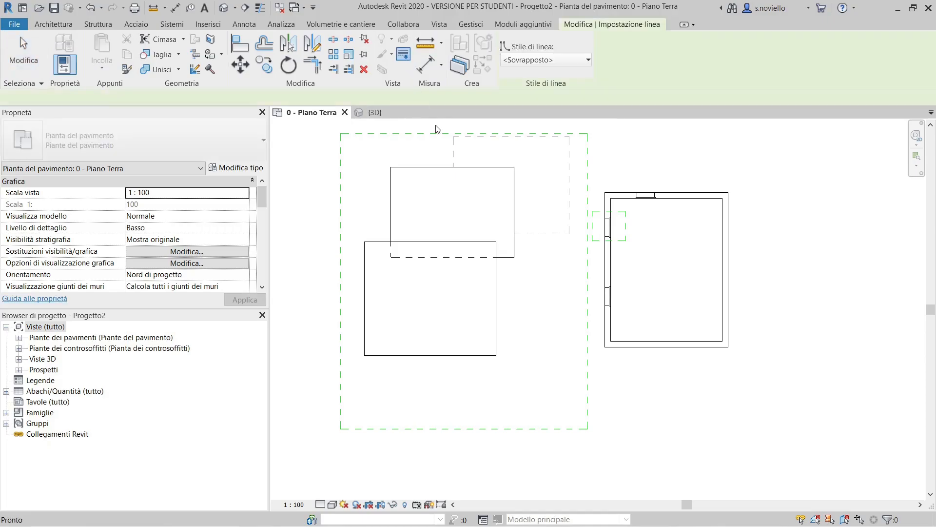
pyautogui.click(545, 60)
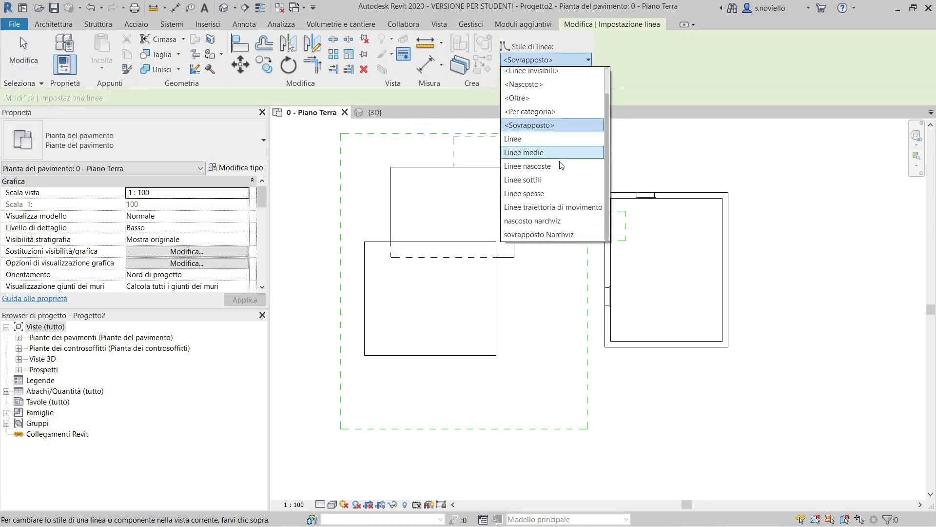
pyautogui.click(557, 235)
pyautogui.click(379, 243)
pyautogui.click(497, 304)
pyautogui.click(375, 355)
pyautogui.click(365, 307)
pyautogui.press('Escape')
pyautogui.scroll(-1, 524, 207)
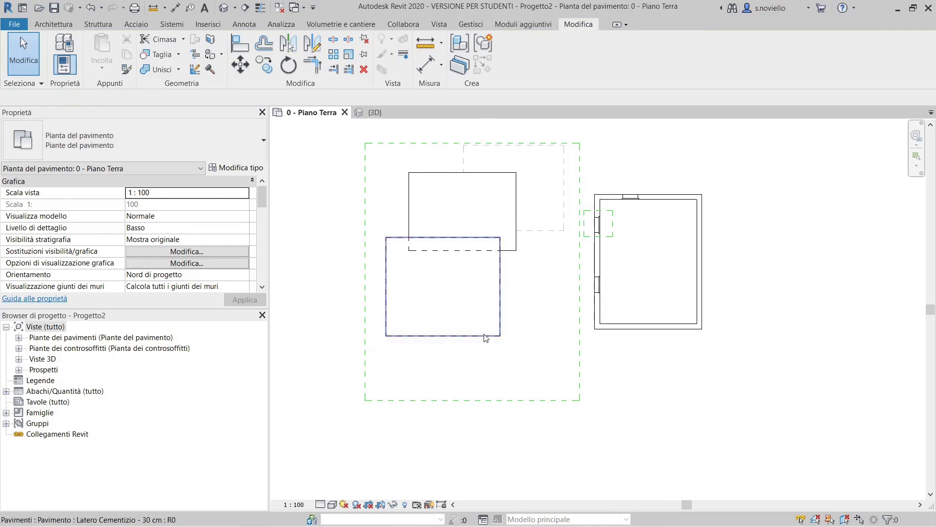
# Move the lower dashed floor to the right within the plan region, keeping it overlapping the upper floor's bottom edge
pyautogui.click(430, 335)
pyautogui.moveTo(431, 335); pyautogui.dragTo(481, 336)
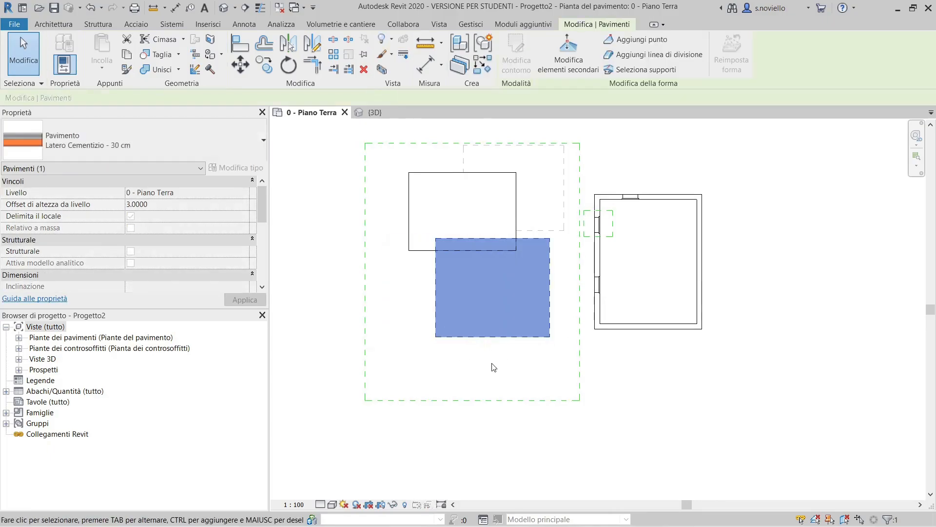
pyautogui.click(472, 362)
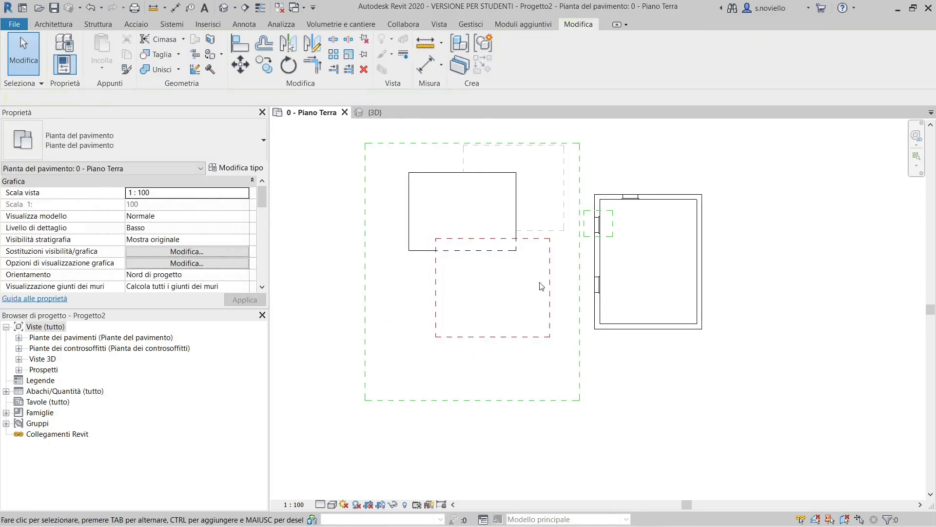